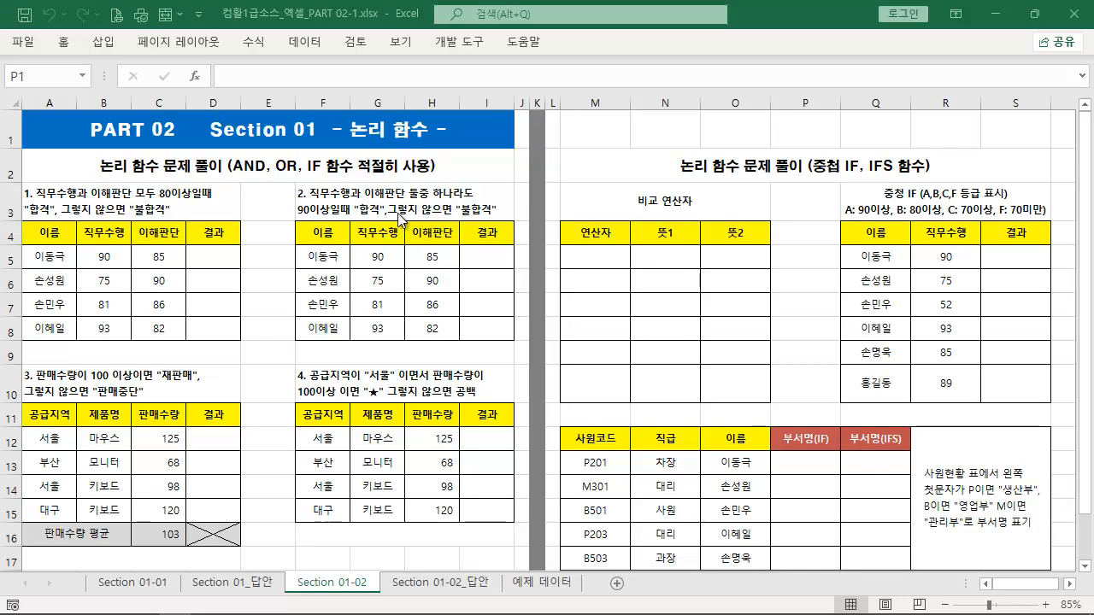
pyautogui.moveTo(199, 112); pyautogui.dragTo(459, 143)
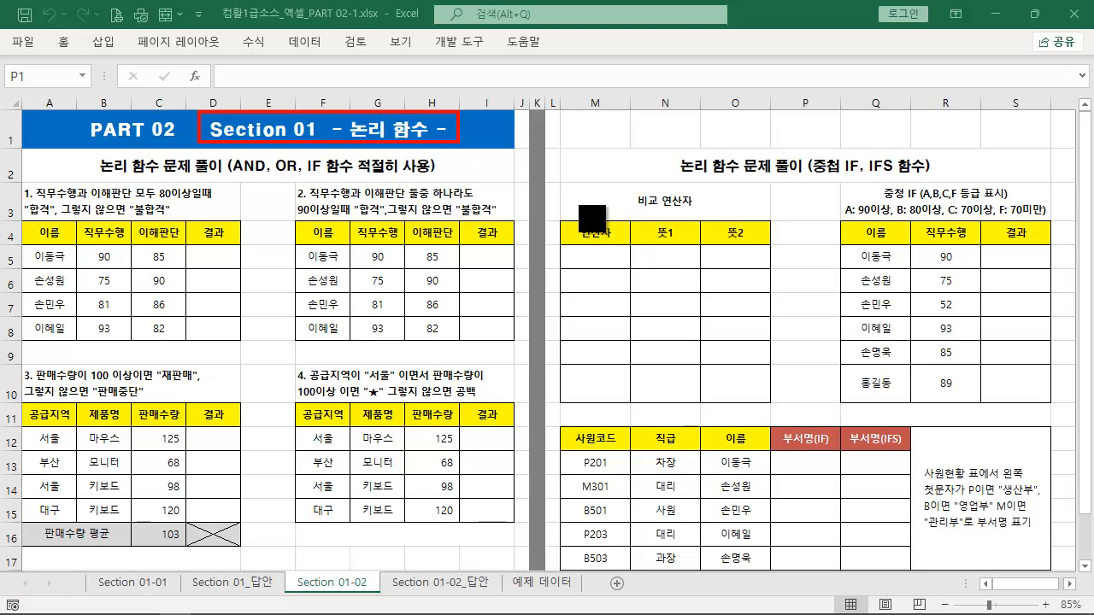
pyautogui.moveTo(554, 181)
pyautogui.mouseDown()
pyautogui.moveTo(683, 391)
pyautogui.moveTo(790, 411)
pyautogui.mouseUp()
pyautogui.press('Escape')
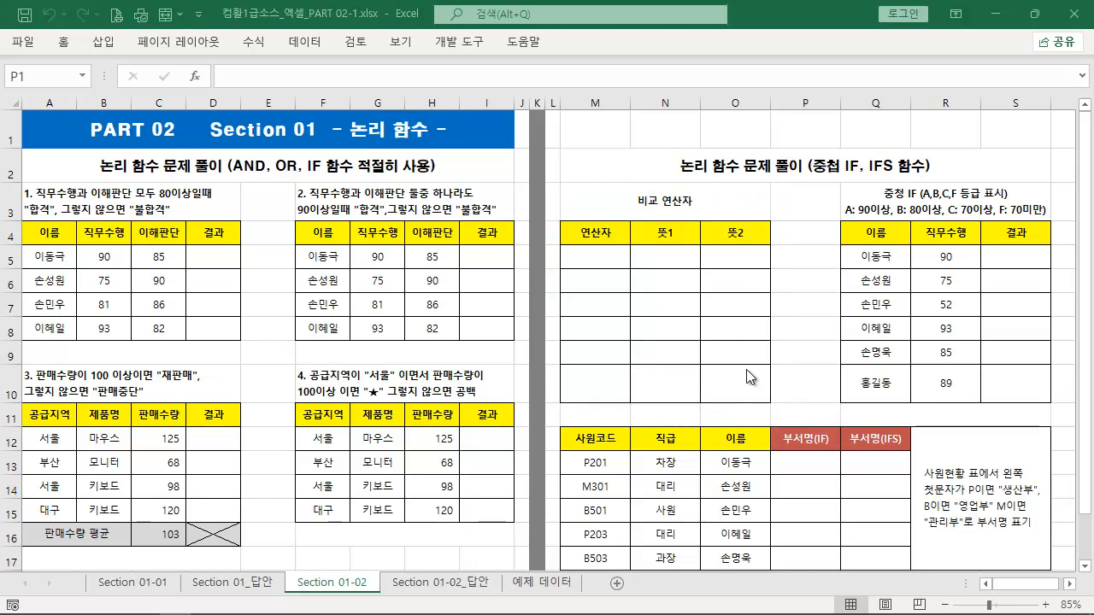
# - Fill the first row of the comparison operator table with = as text in M5 and the meaning 같다 in N5
pyautogui.click(603, 263)
pyautogui.write("'")
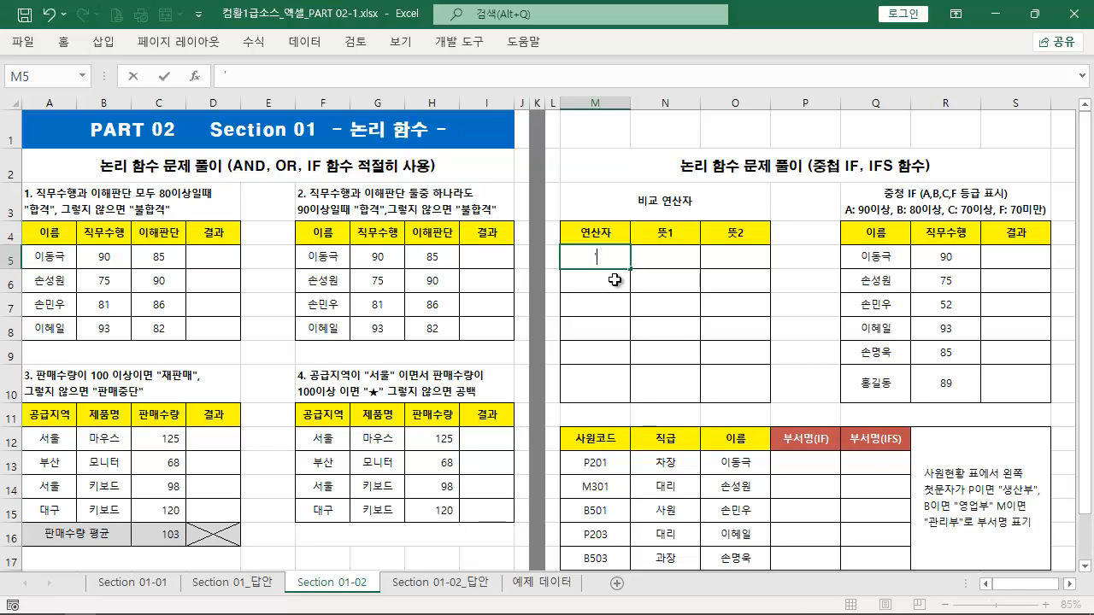
pyautogui.write('=')
pyautogui.press('Tab')
pyautogui.write('RKX')
pyautogui.press('BackSpace')
pyautogui.press('BackSpace')
pyautogui.press('BackSpace')
pyautogui.write('가')
pyautogui.write('같다')
pyautogui.press('Return')
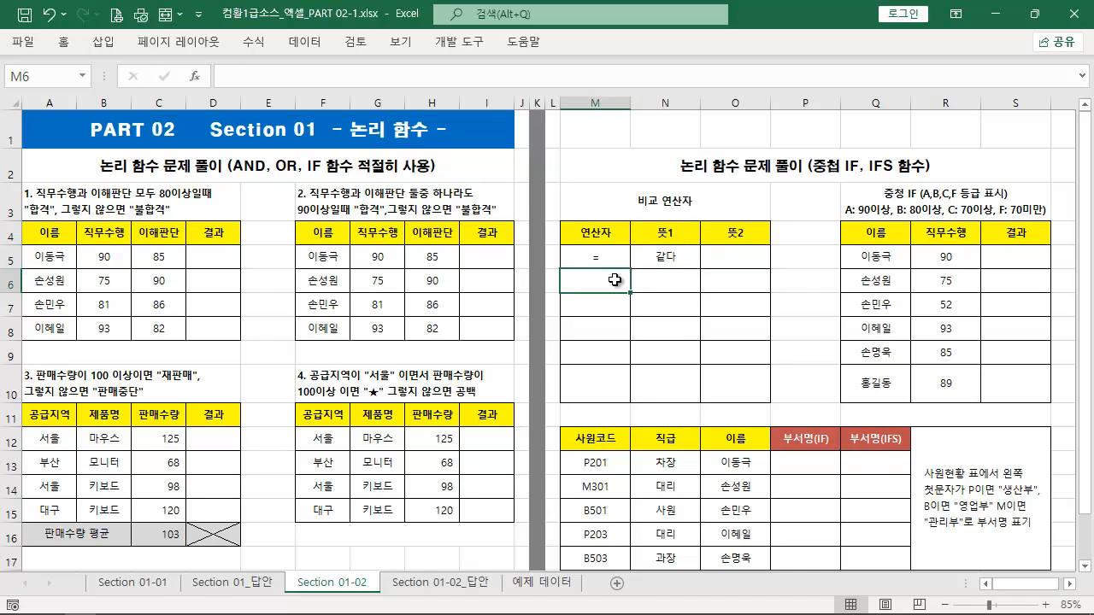
# - Enter the operators > and >= in M6:M7 with the meanings 크다 and 크거나같다 in N6:N7
pyautogui.write('>')
pyautogui.press('Tab')
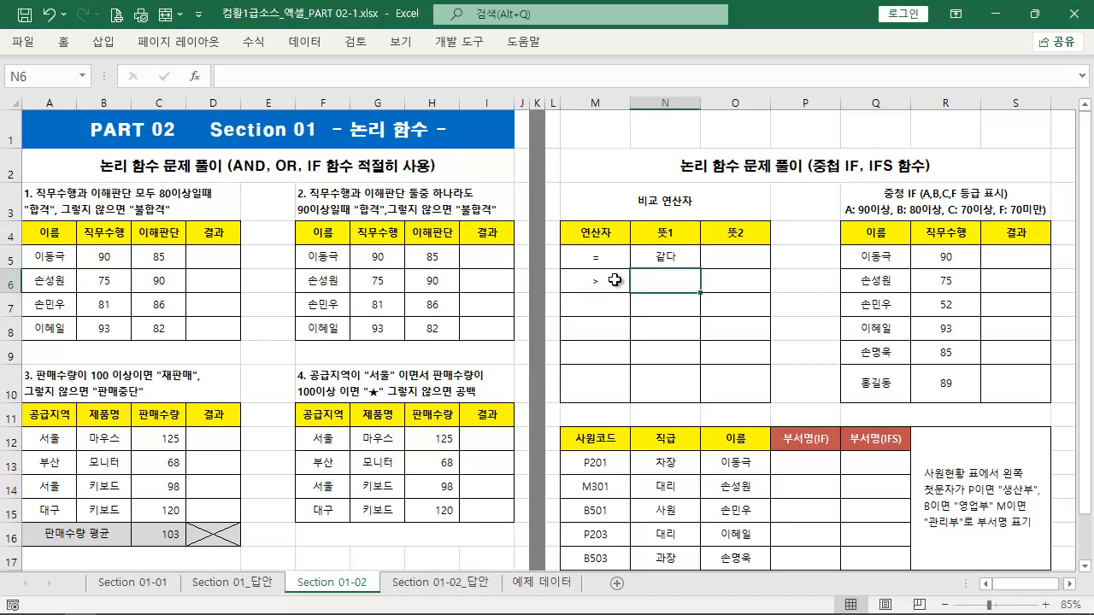
pyautogui.write('크다')
pyautogui.press('Return')
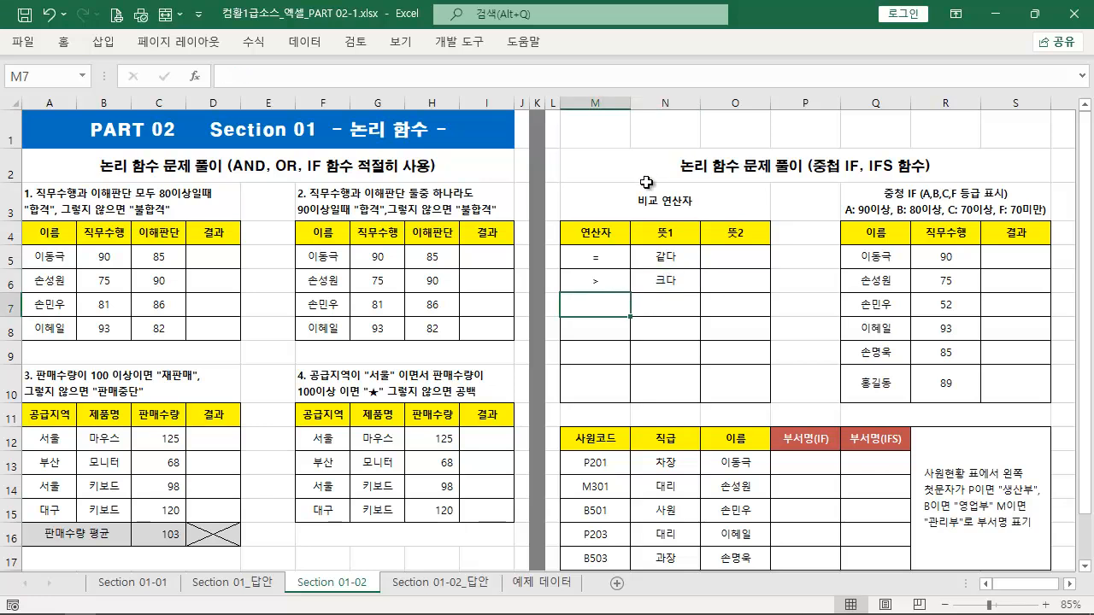
pyautogui.write('>=')
pyautogui.press('Tab')
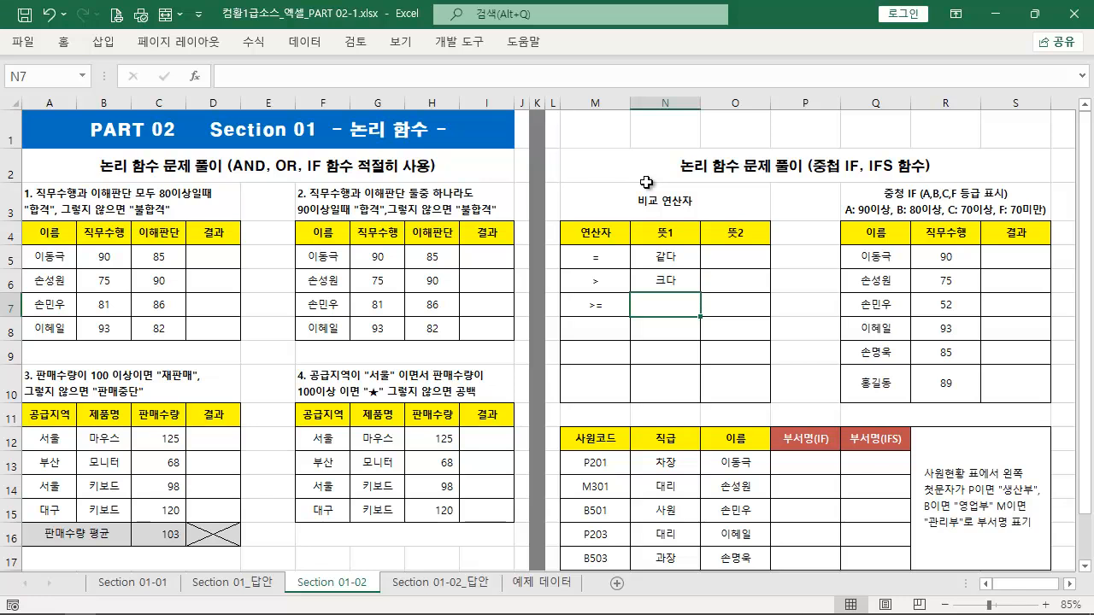
pyautogui.write('크거나같다')
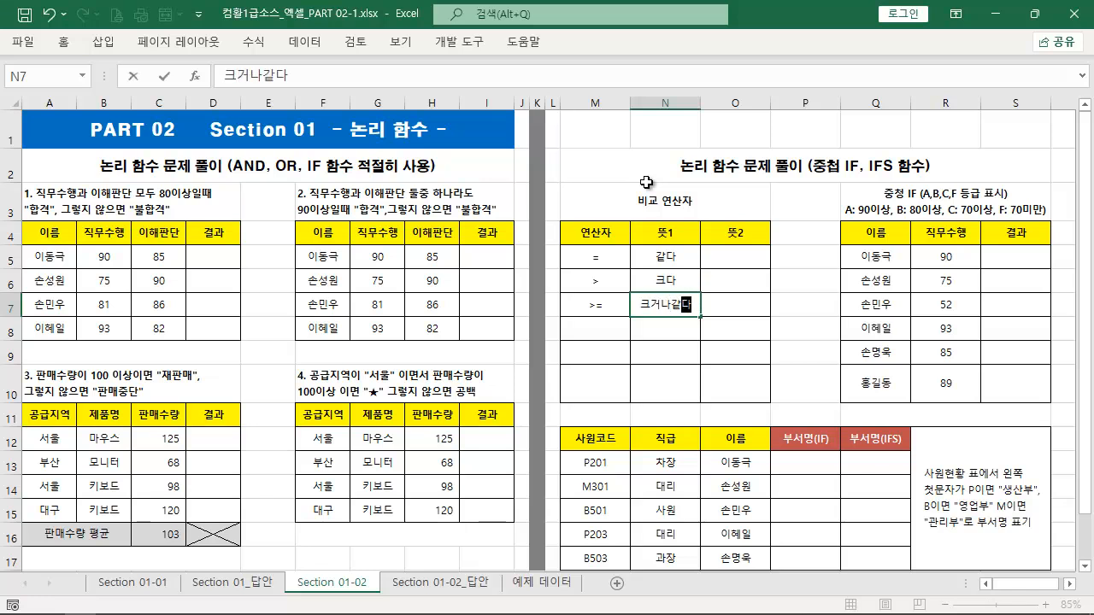
pyautogui.press('Return')
# - Enter the operators < and <= in M8:M9 with the meanings 작다 and 작거나같다 in N8:N9
pyautogui.write('<')
pyautogui.press('Tab')
pyautogui.write('작다')
pyautogui.press('Return')
pyautogui.write('<')
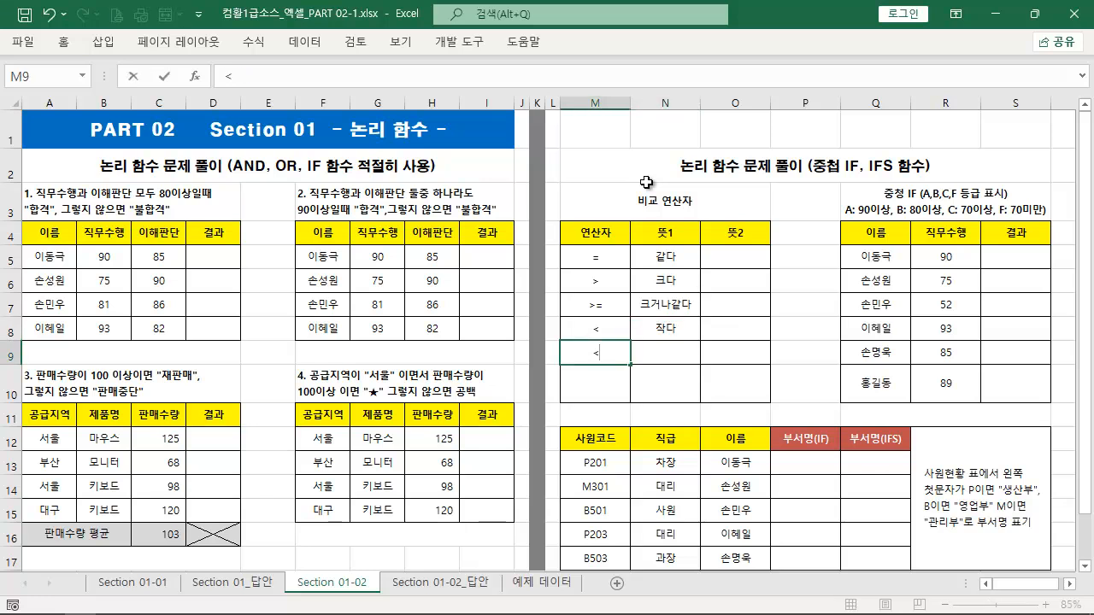
pyautogui.write('=')
pyautogui.press('Tab')
pyautogui.write('작건')
pyautogui.write('나같다')
pyautogui.press('Return')
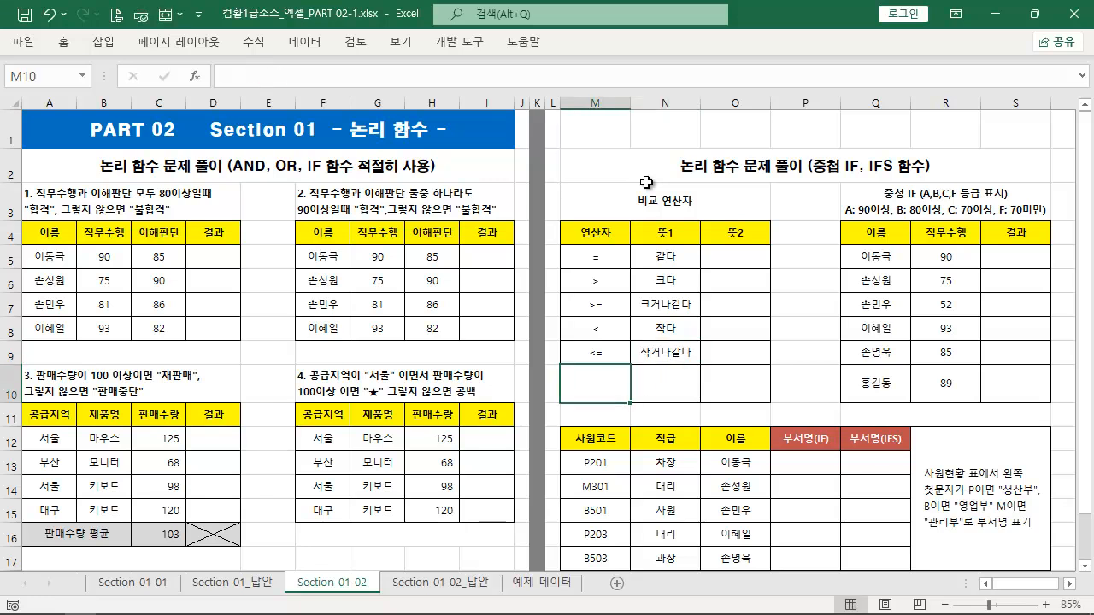
# - Enter the operator <> in M10 with the meaning 같지않다 in N10
pyautogui.write('<>')
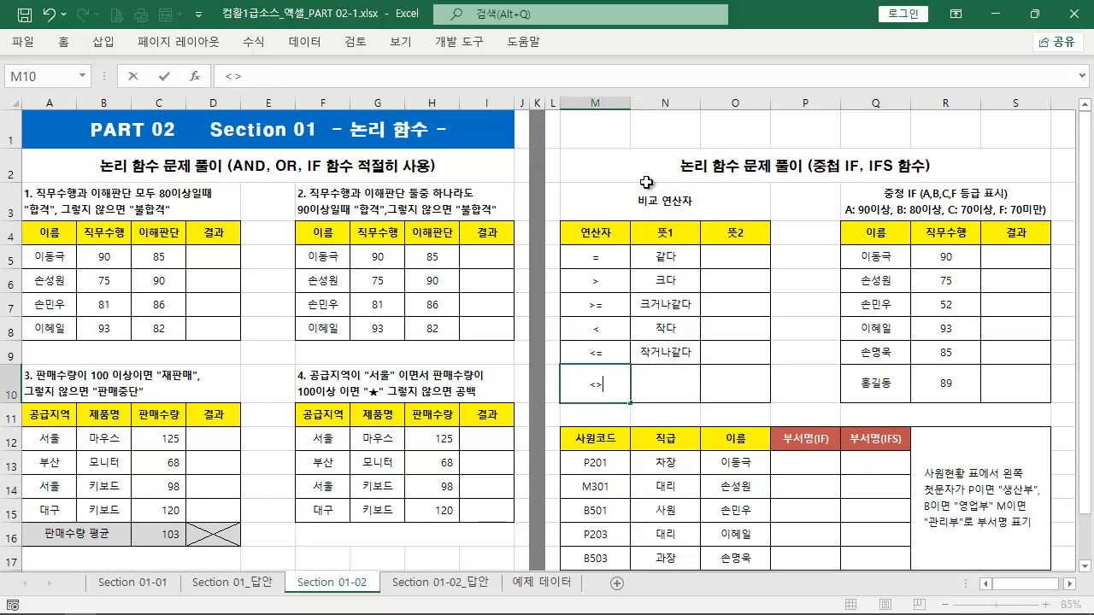
pyautogui.press('Tab')
pyautogui.write('같지않다')
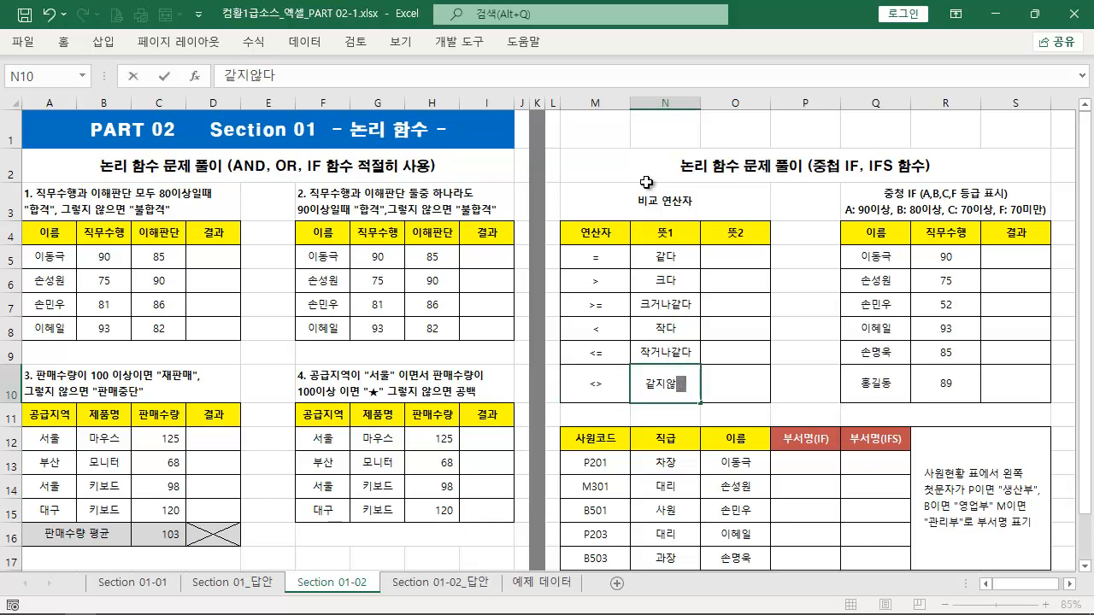
pyautogui.hotkey('ctrl', 'Return')
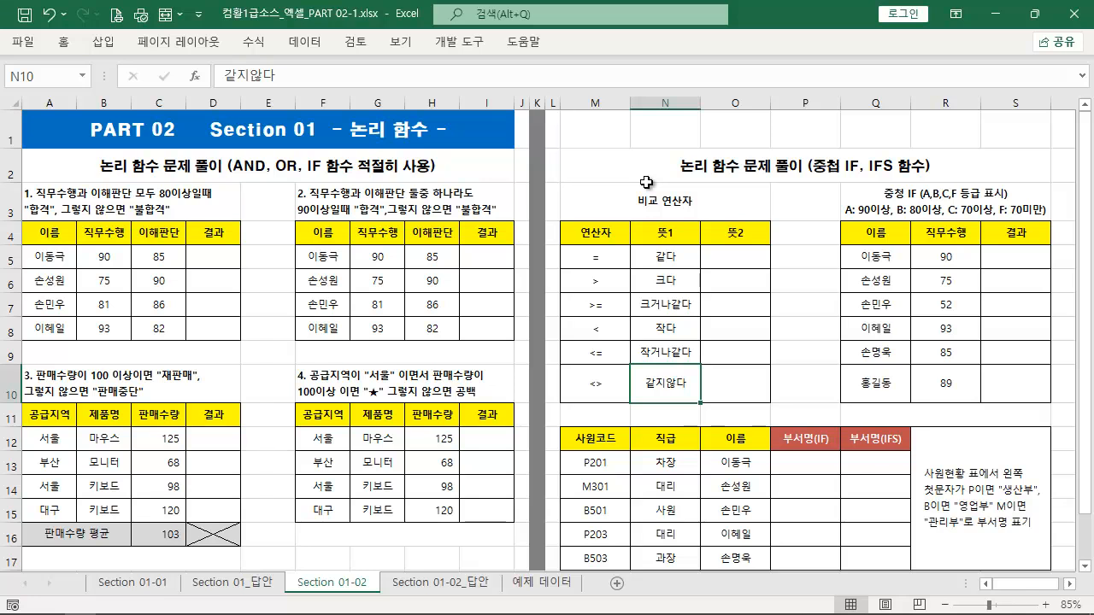
pyautogui.moveTo(577, 376); pyautogui.dragTo(615, 395)
pyautogui.press('Escape')
# - Fill the second meanings in O6:O9 with 초과, 이항, 미만 and 이하
pyautogui.click(740, 286)
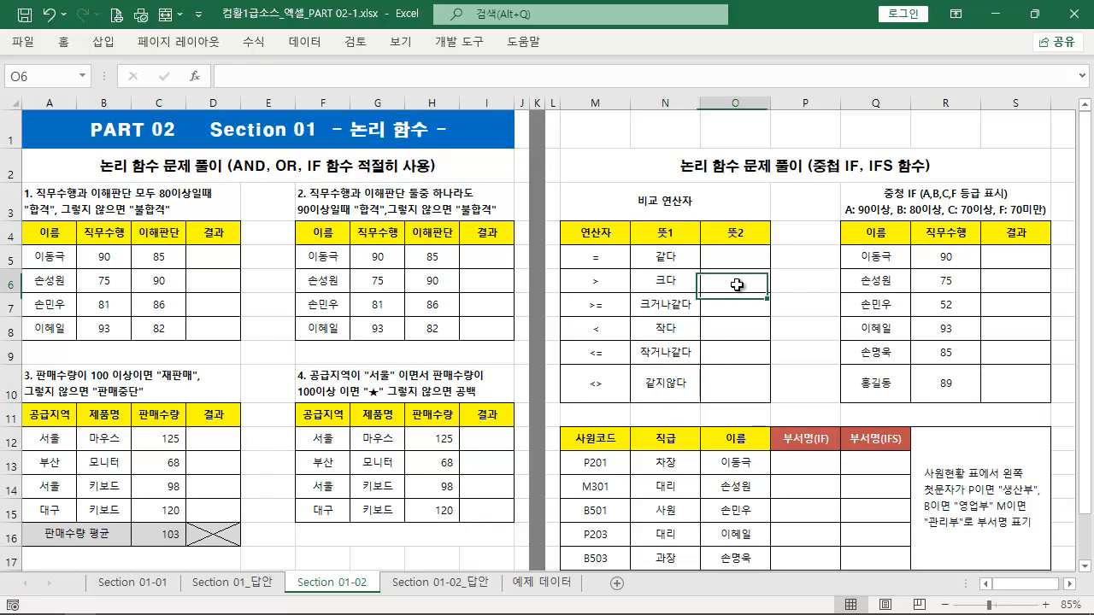
pyautogui.write('초과')
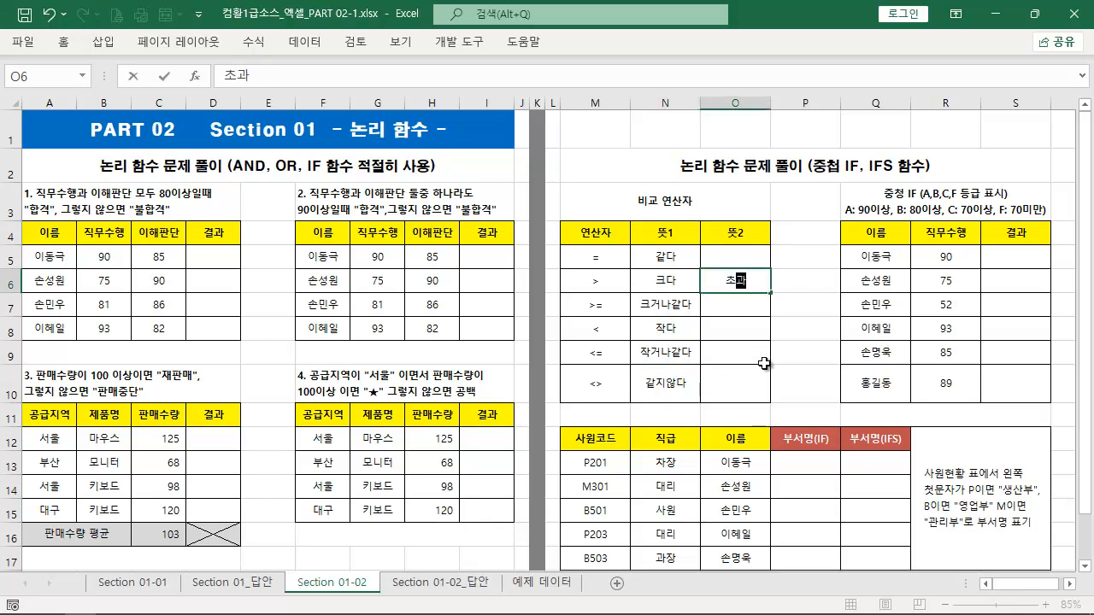
pyautogui.press('Return')
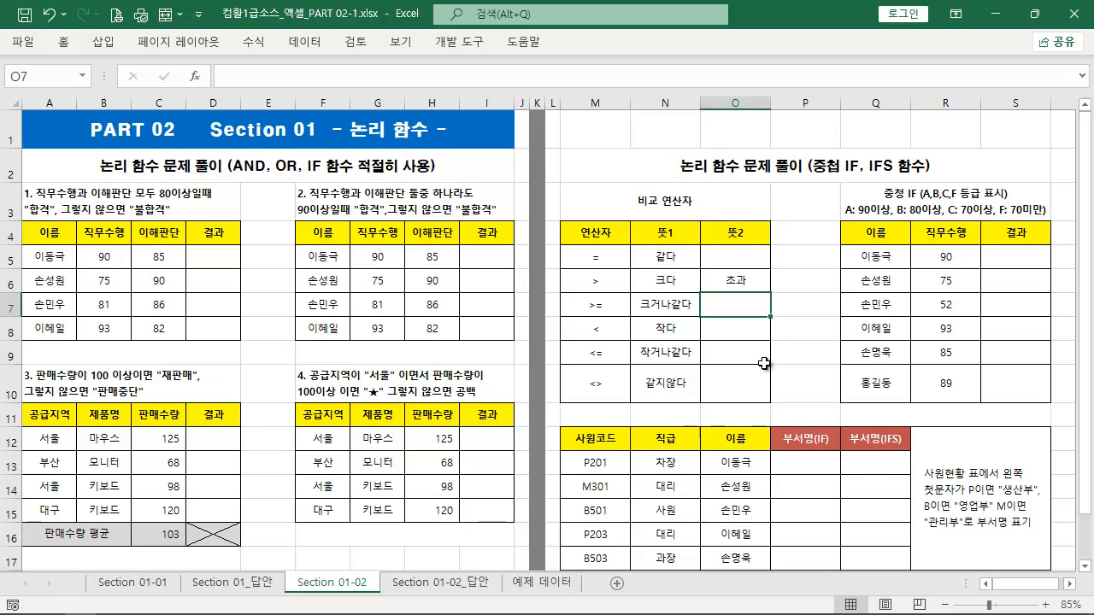
pyautogui.write('이항')
pyautogui.press('Return')
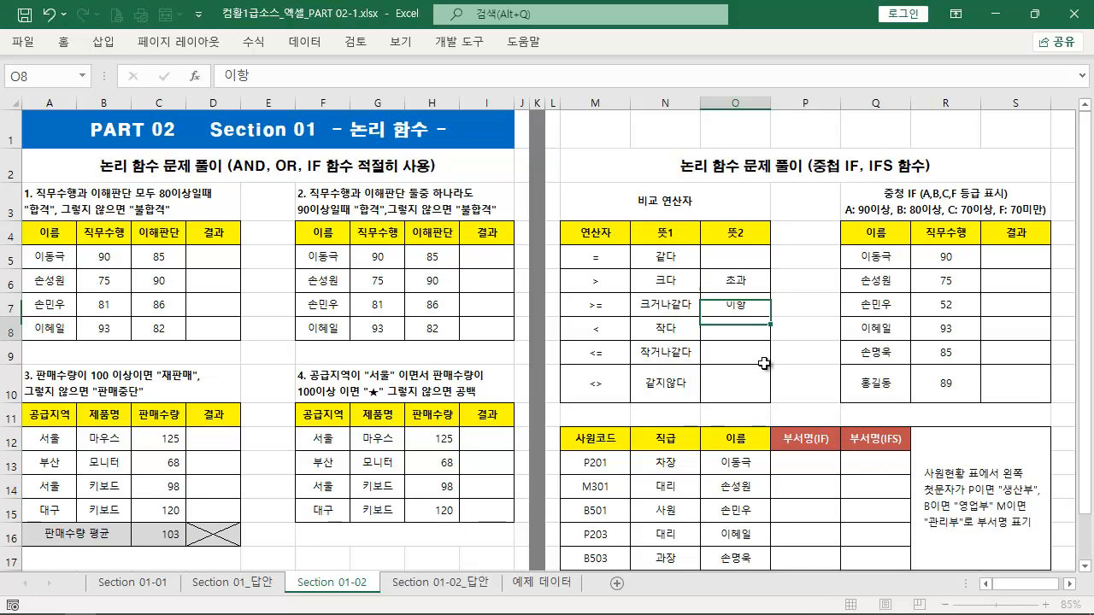
pyautogui.write('미만')
pyautogui.press('Return')
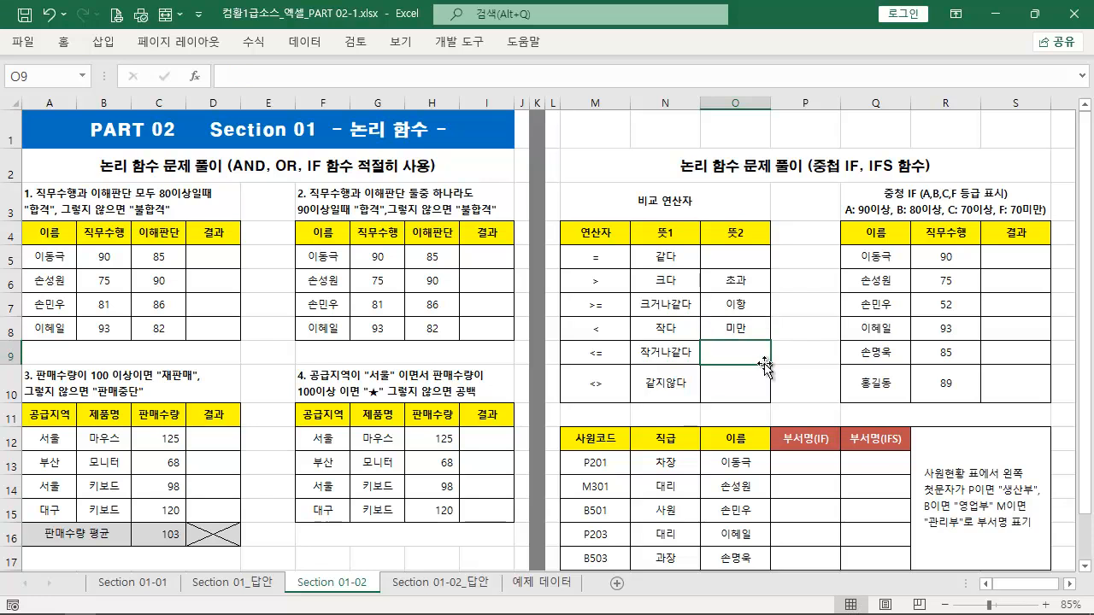
pyautogui.write('이하')
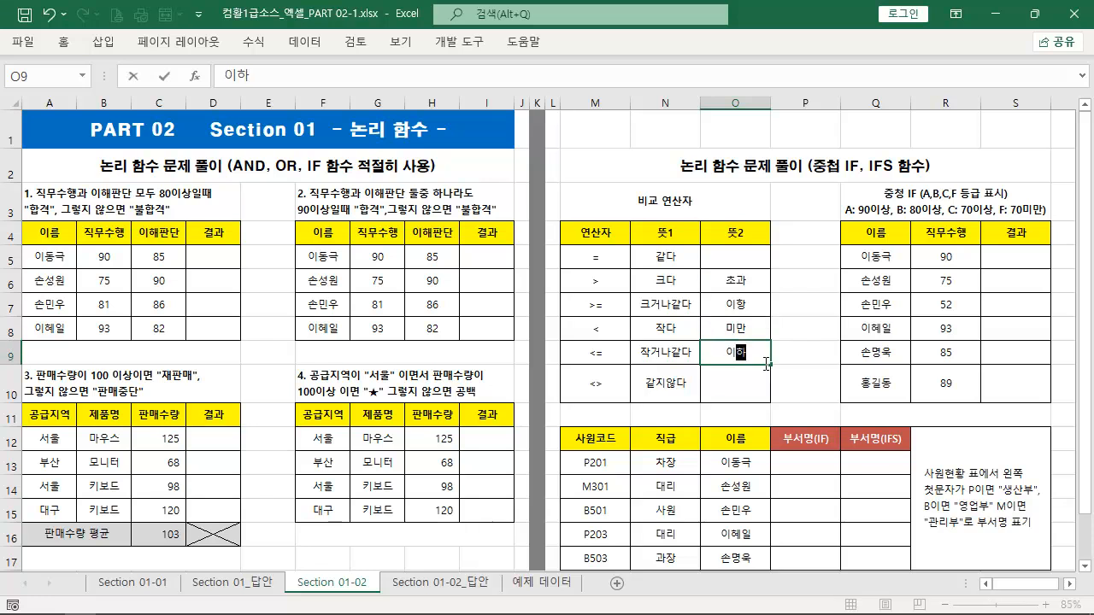
pyautogui.press('Return')
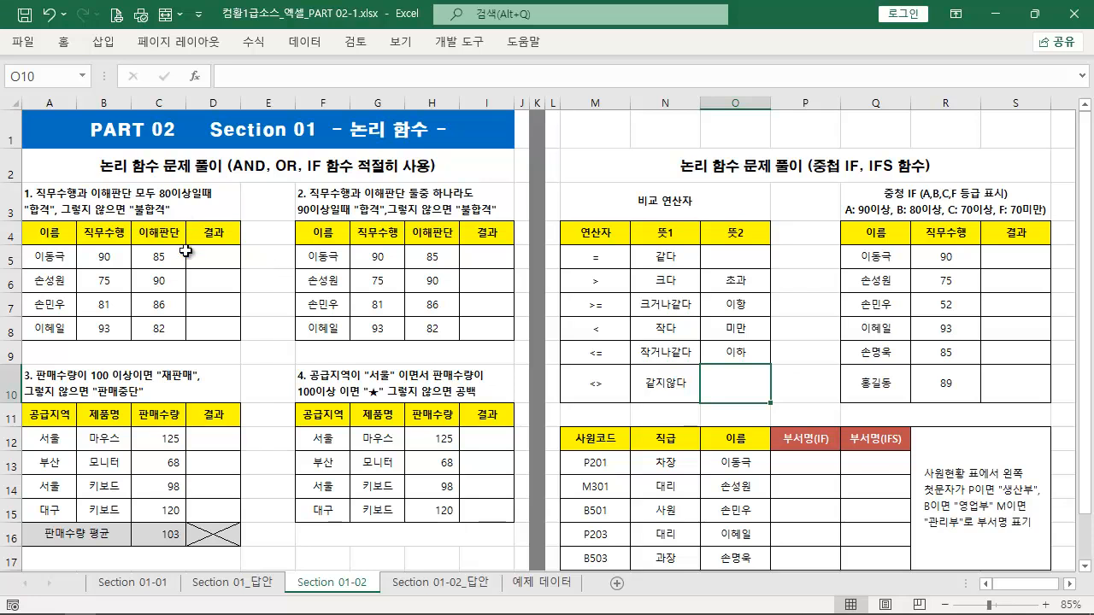
pyautogui.moveTo(90, 151)
pyautogui.mouseDown()
pyautogui.moveTo(315, 191)
pyautogui.moveTo(437, 182)
pyautogui.mouseUp()
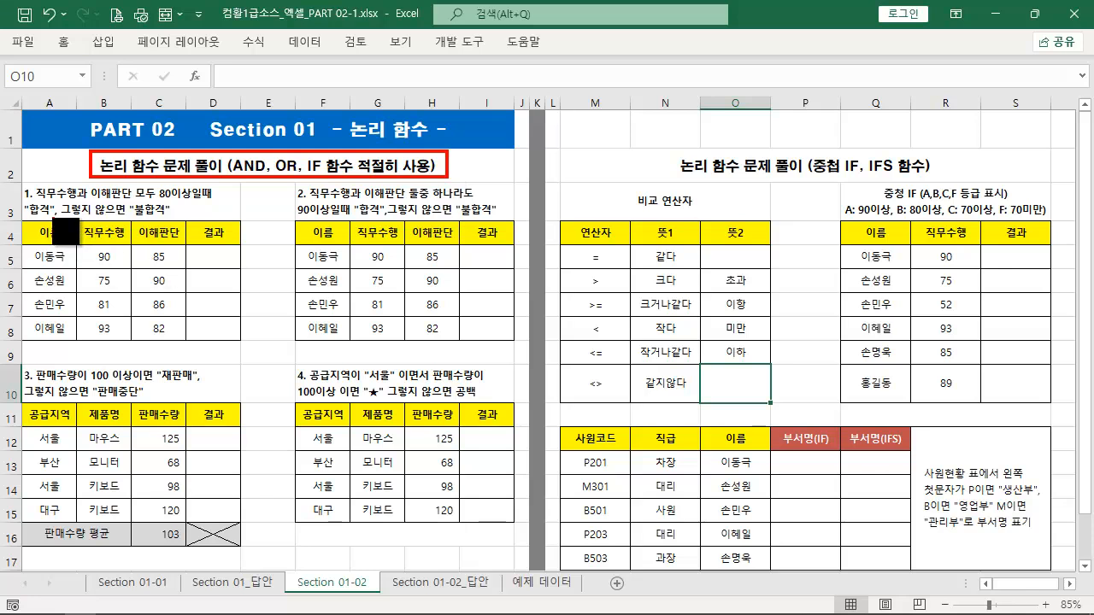
pyautogui.moveTo(25, 202); pyautogui.dragTo(219, 202)
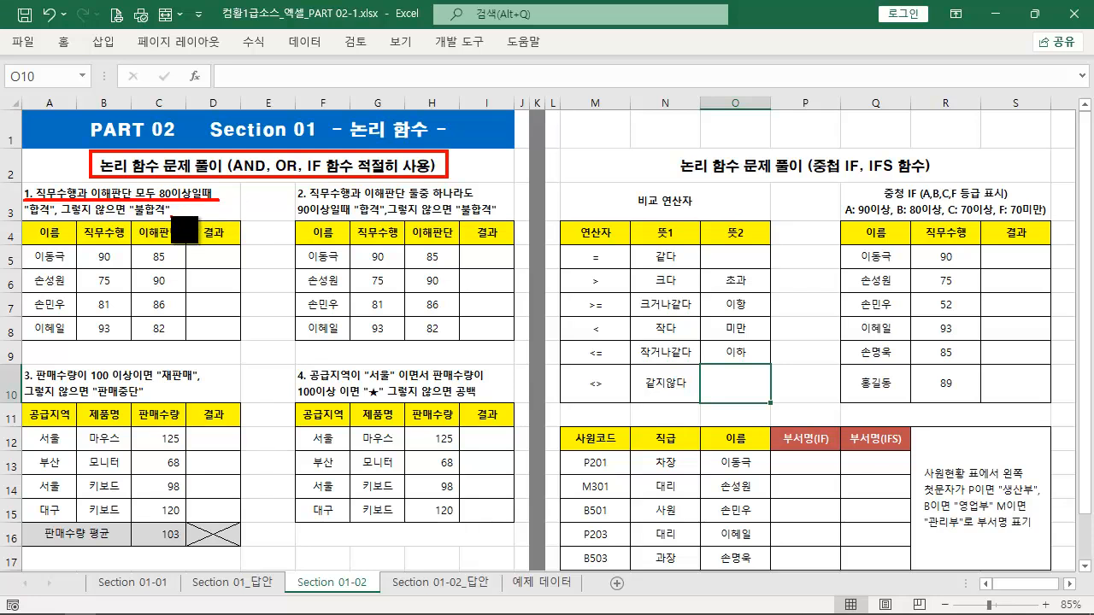
pyautogui.moveTo(132, 185); pyautogui.dragTo(159, 208)
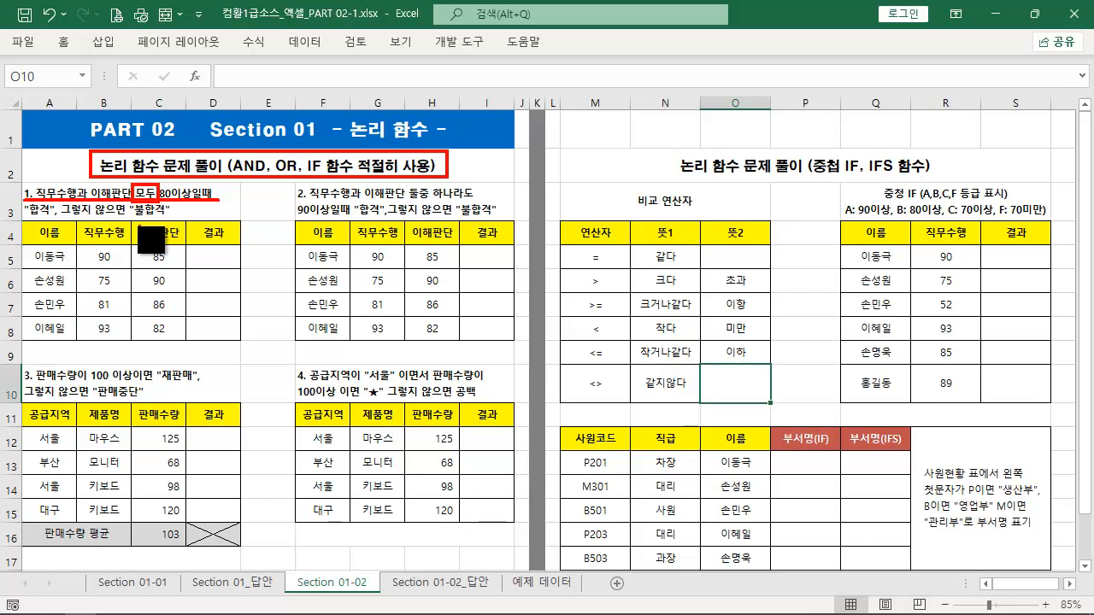
pyautogui.moveTo(28, 264); pyautogui.dragTo(172, 266)
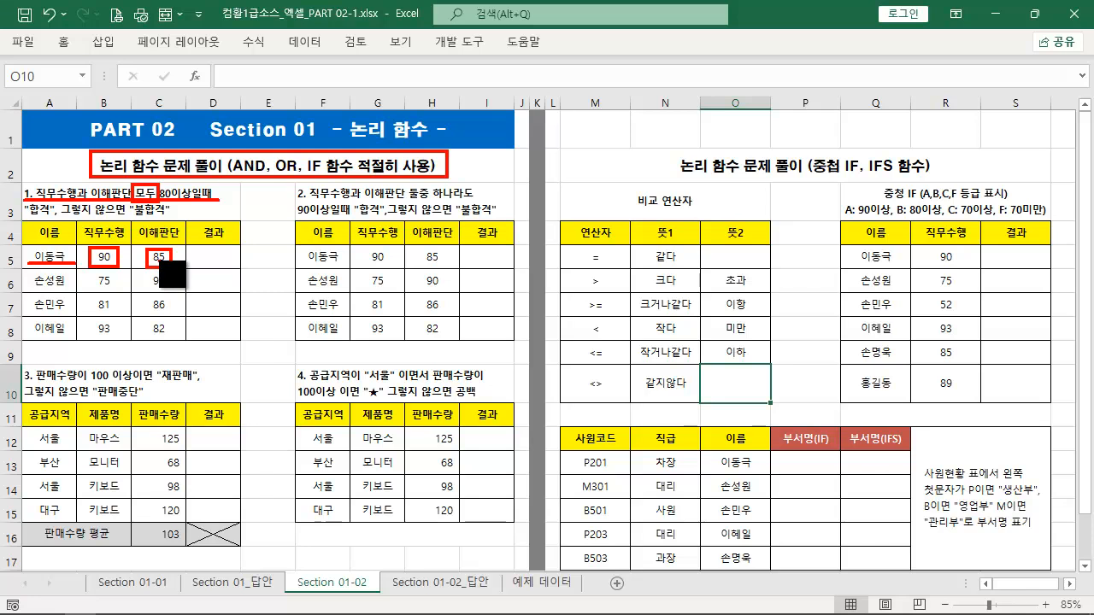
pyautogui.moveTo(165, 201); pyautogui.dragTo(214, 223)
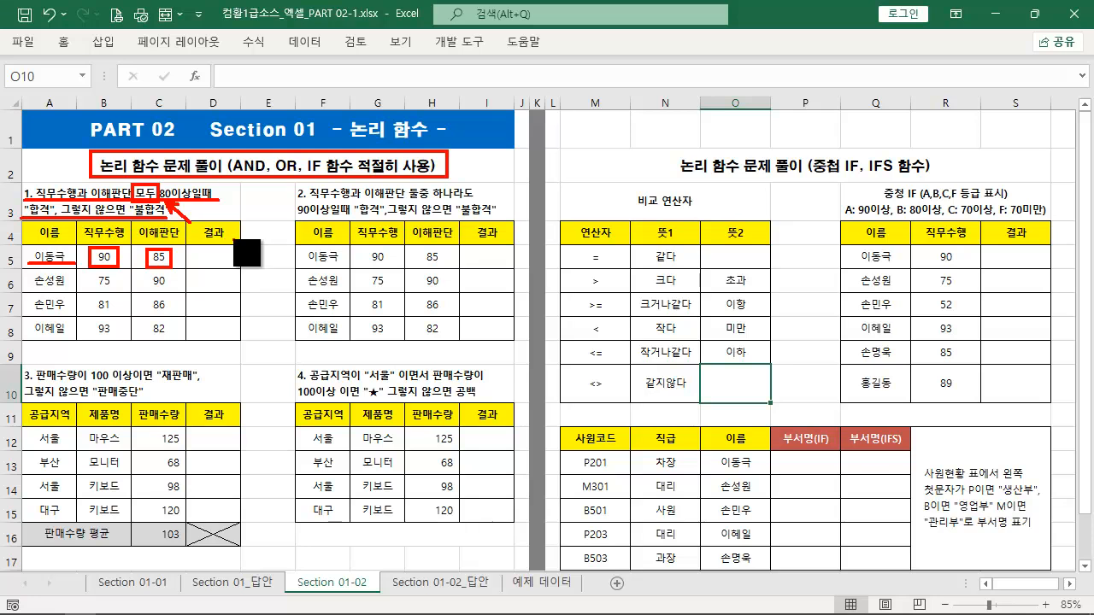
pyautogui.press('Escape')
# - Start an IF formula in D5 with the logical test AND(B5>=80,C5>=80)
pyautogui.click(227, 258)
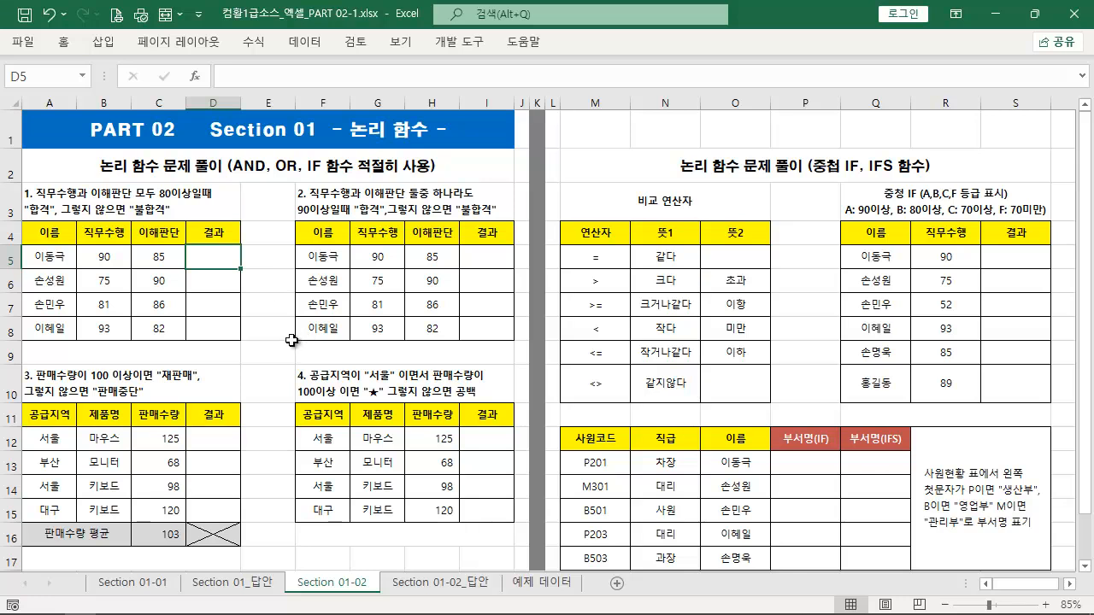
pyautogui.write('=IF')
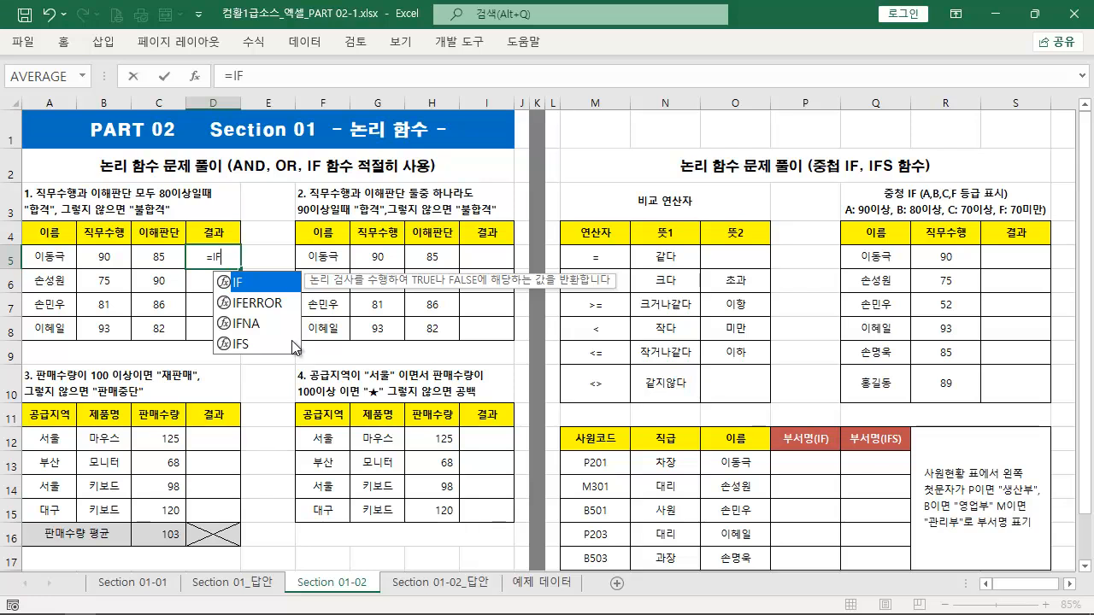
pyautogui.write('(')
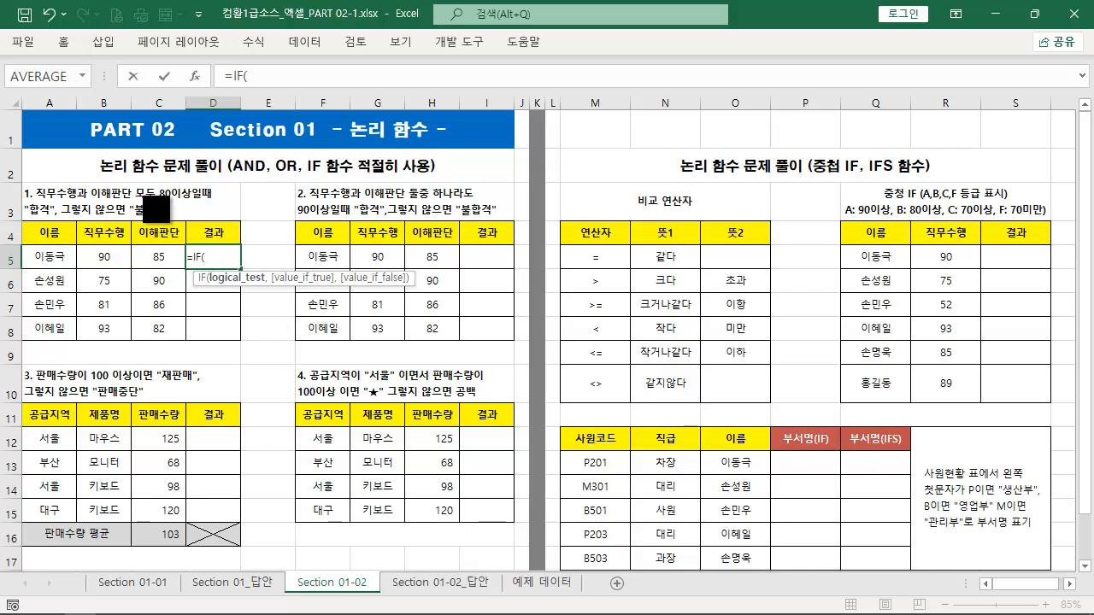
pyautogui.moveTo(149, 199); pyautogui.dragTo(212, 251)
pyautogui.write('AND(')
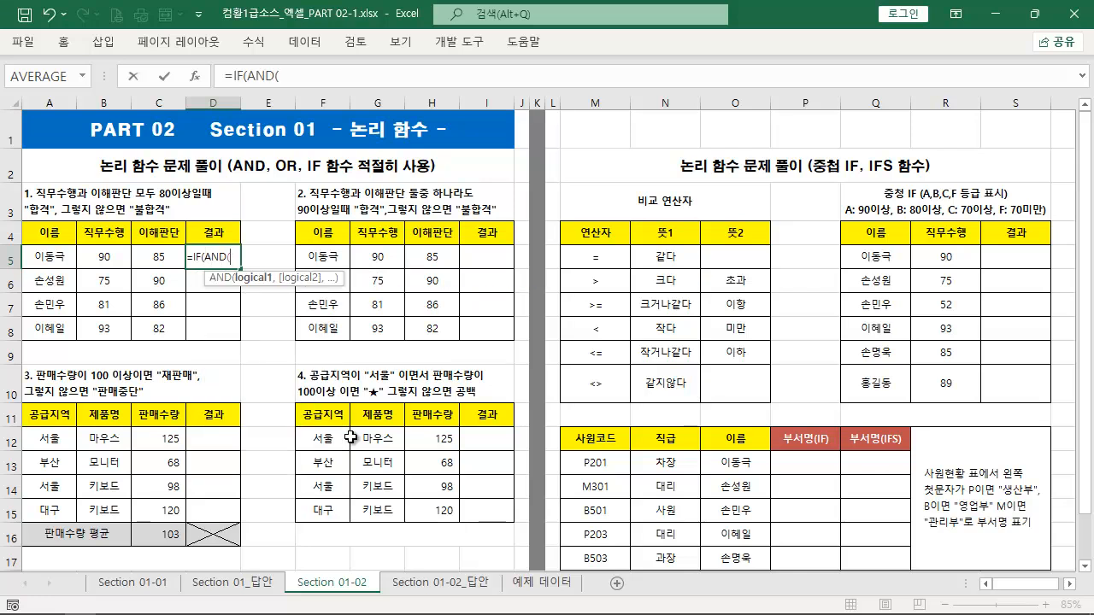
pyautogui.press('Left')
pyautogui.press('Left')
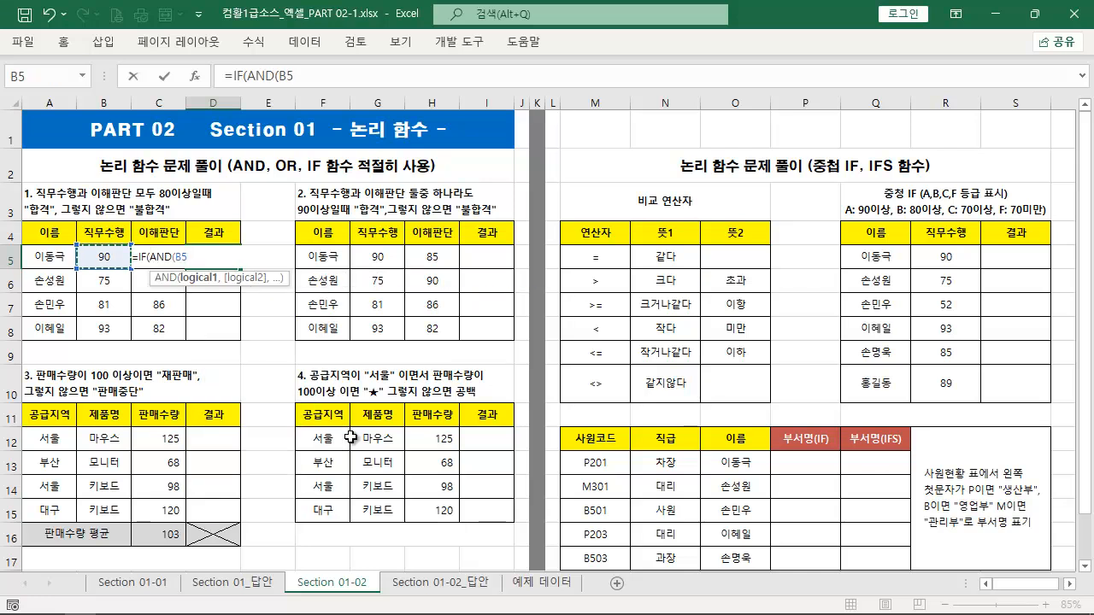
pyautogui.write('>=80,')
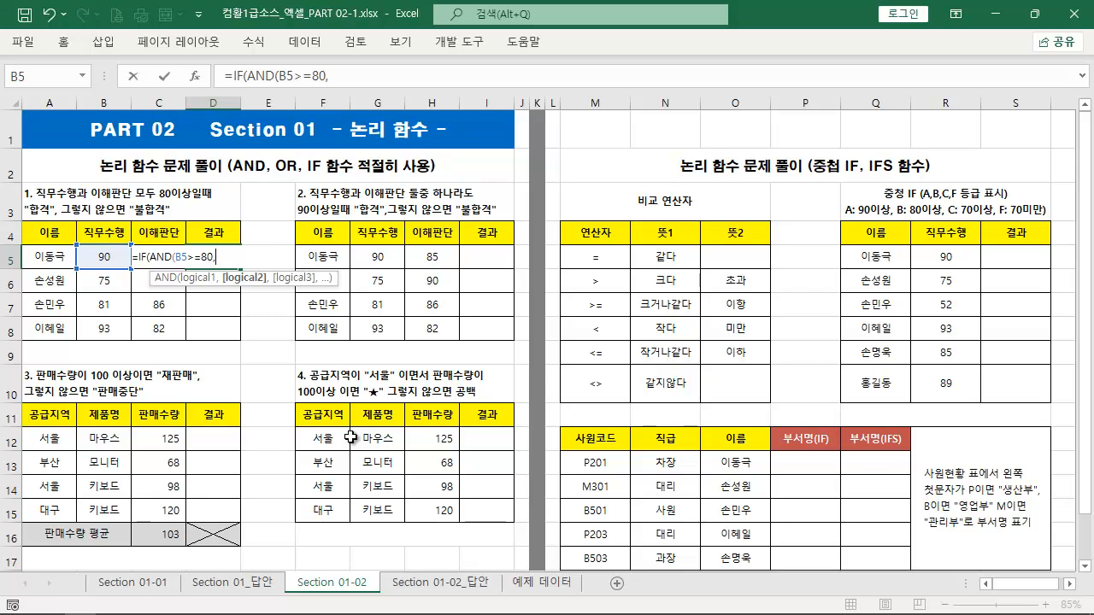
pyautogui.press('Left')
pyautogui.write('>=80)')
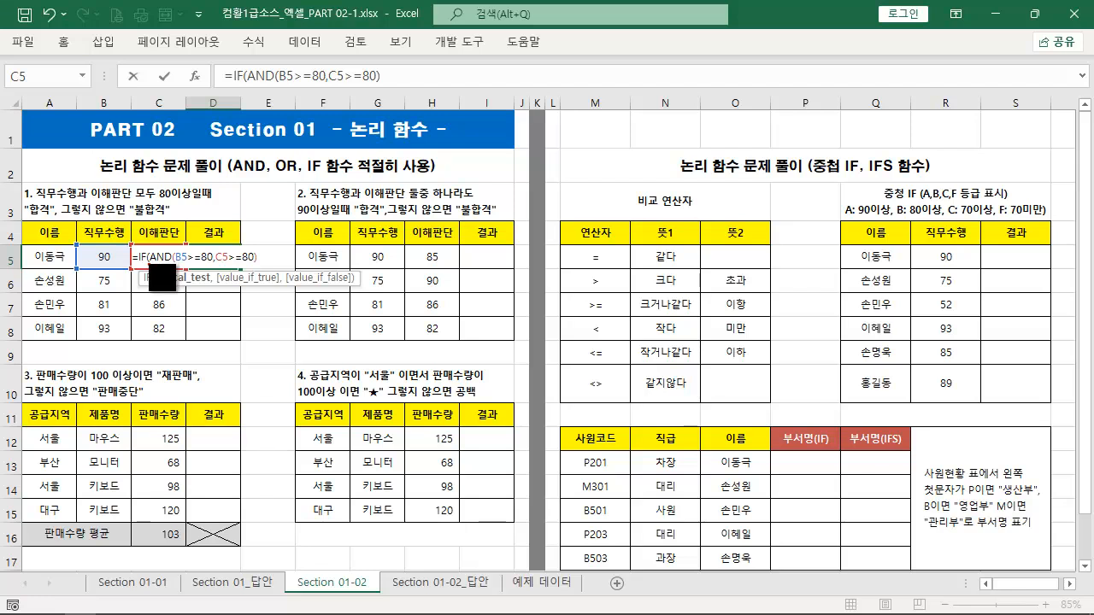
pyautogui.moveTo(153, 267); pyautogui.dragTo(282, 271)
pyautogui.moveTo(141, 290); pyautogui.dragTo(366, 290)
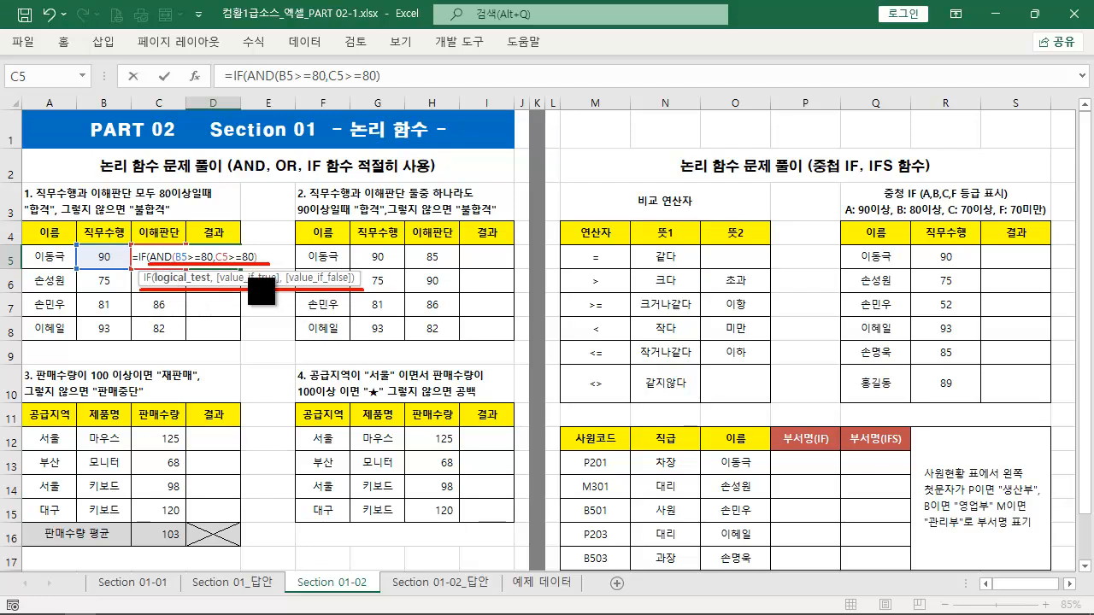
pyautogui.moveTo(214, 266); pyautogui.dragTo(189, 283)
pyautogui.press('Escape')
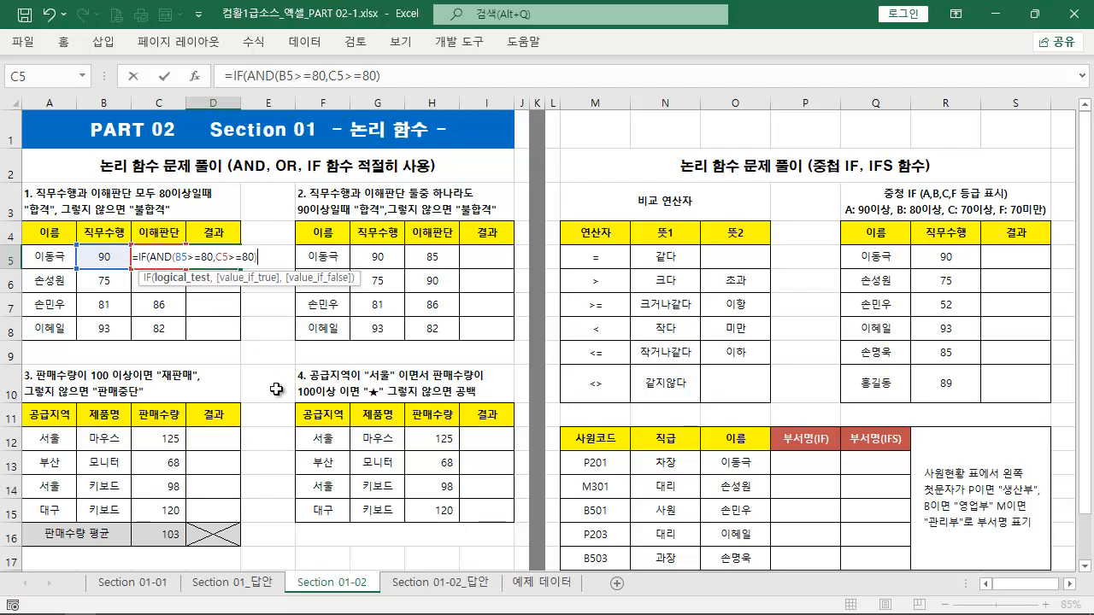
pyautogui.hotkey('ctrl', '2')
pyautogui.moveTo(268, 289); pyautogui.dragTo(276, 312)
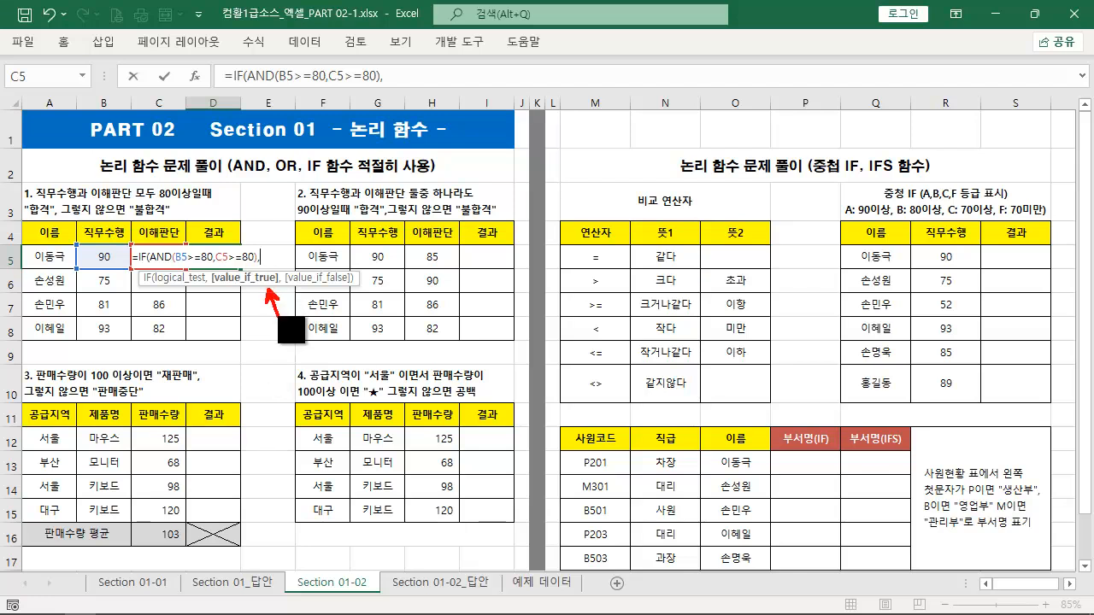
pyautogui.moveTo(19, 196); pyautogui.dragTo(57, 224)
pyautogui.press('Escape')
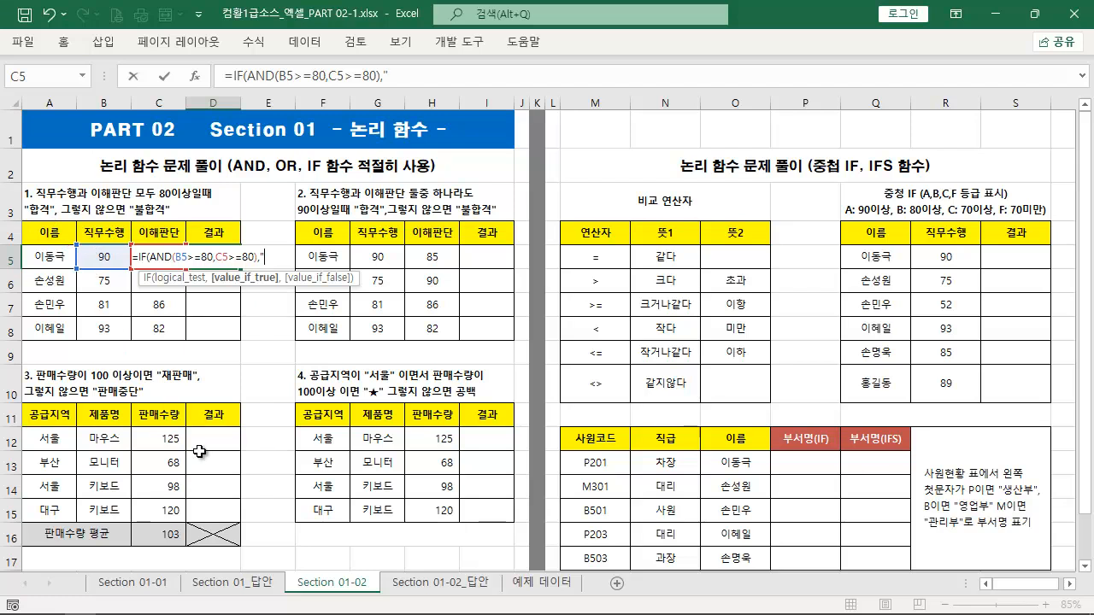
# - Complete the IF formula in D5 with the results "합격" and "불합격", and fill it down to D8
pyautogui.write('ㅏㅂㄱㅕ","ㅂㅜㄹㅎㅏㅂㄱ')
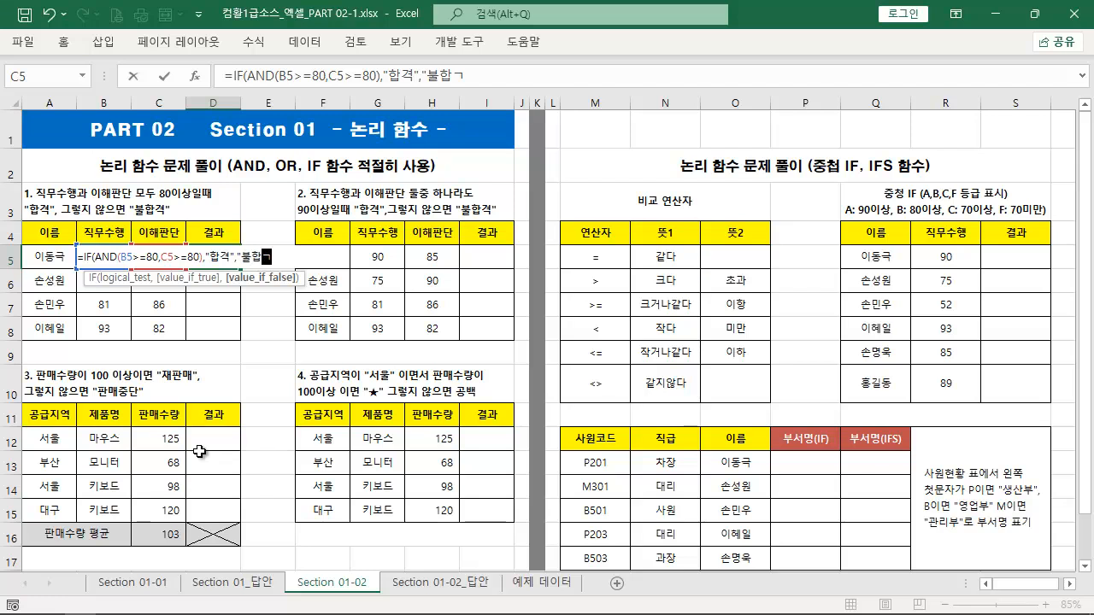
pyautogui.write('ㅕ")')
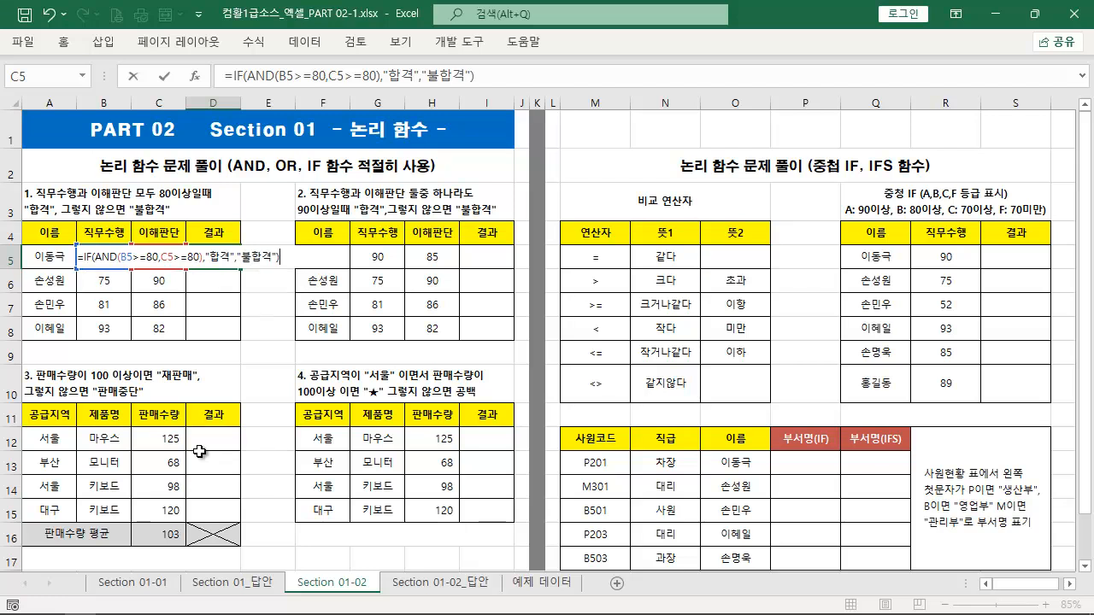
pyautogui.hotkey('ctrl', 'Return')
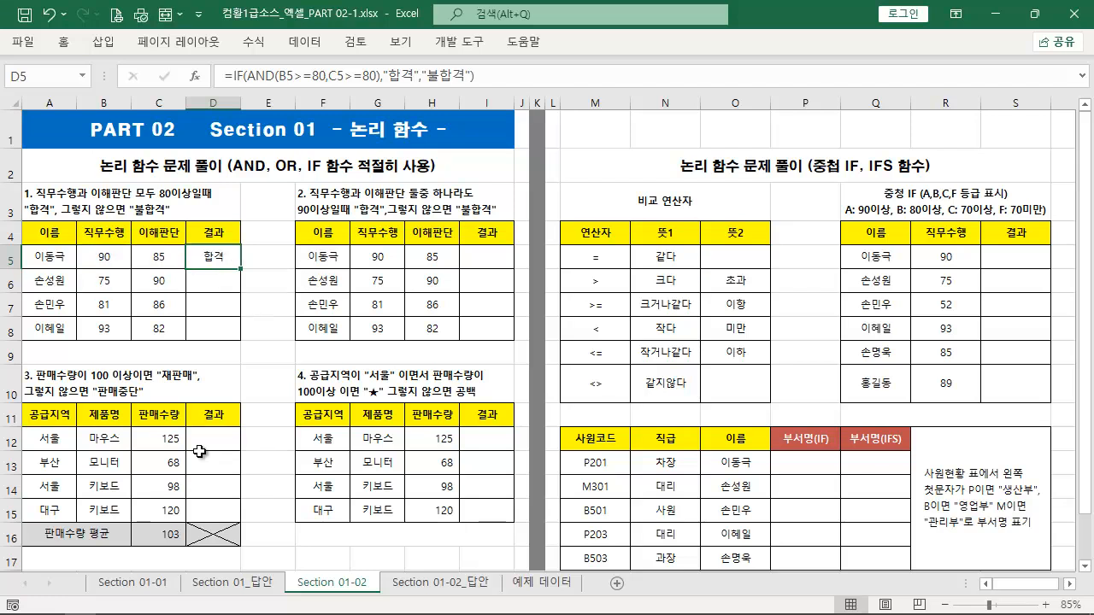
pyautogui.doubleClick(238, 270)
# - Copy the formula text of D5 into a new text box just below the first exercise's table
pyautogui.click(223, 259)
pyautogui.tripleClick(513, 78)
pyautogui.hotkey('ctrl', 'c')
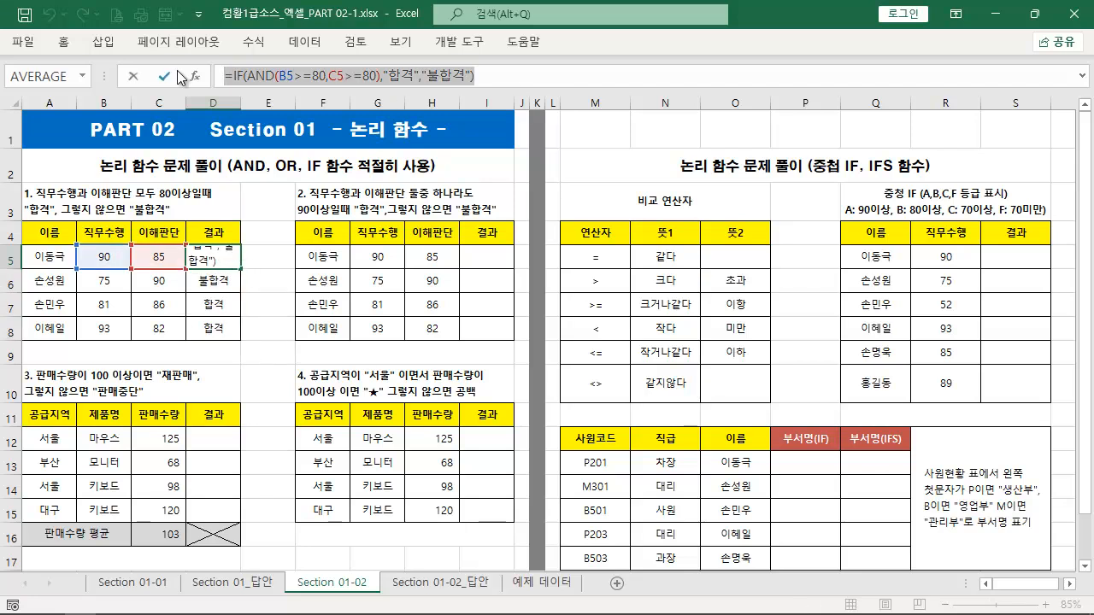
pyautogui.press('Escape')
pyautogui.click(102, 41)
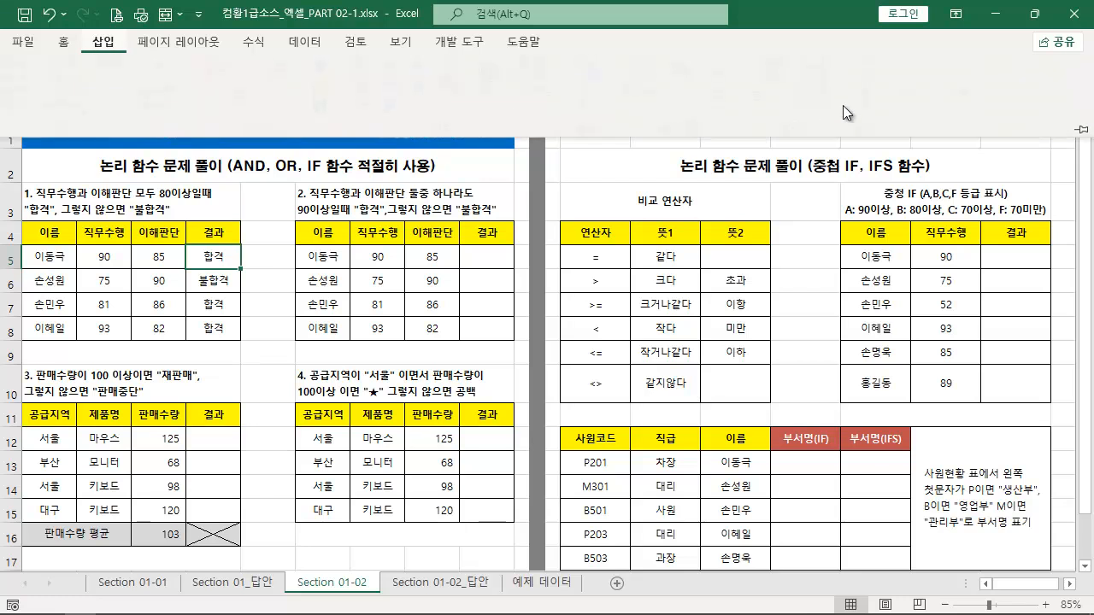
pyautogui.click(919, 99)
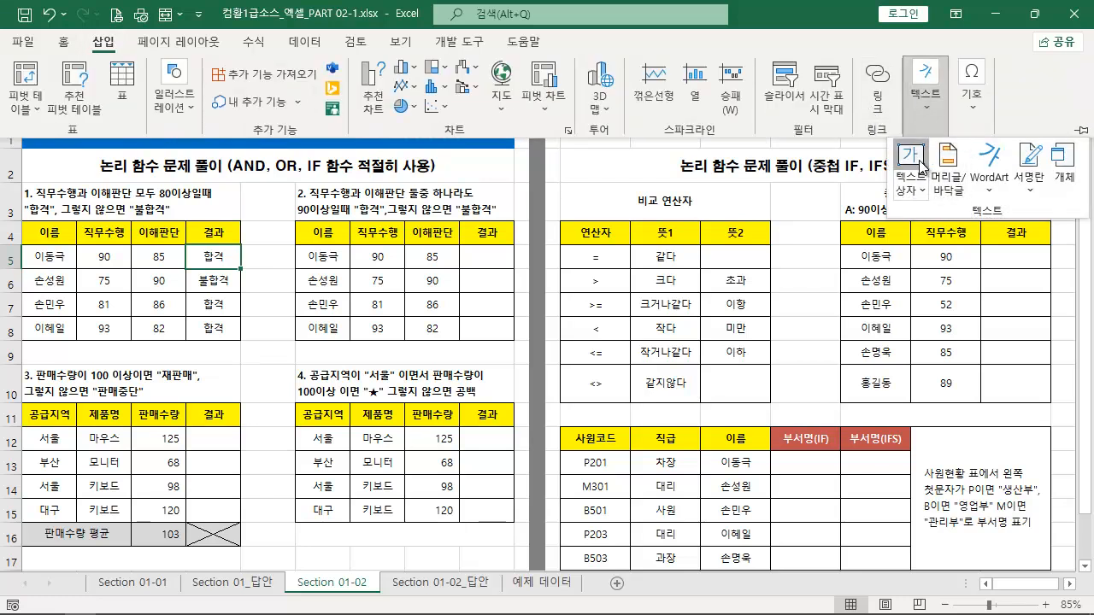
pyautogui.click(905, 171)
pyautogui.click(30, 343)
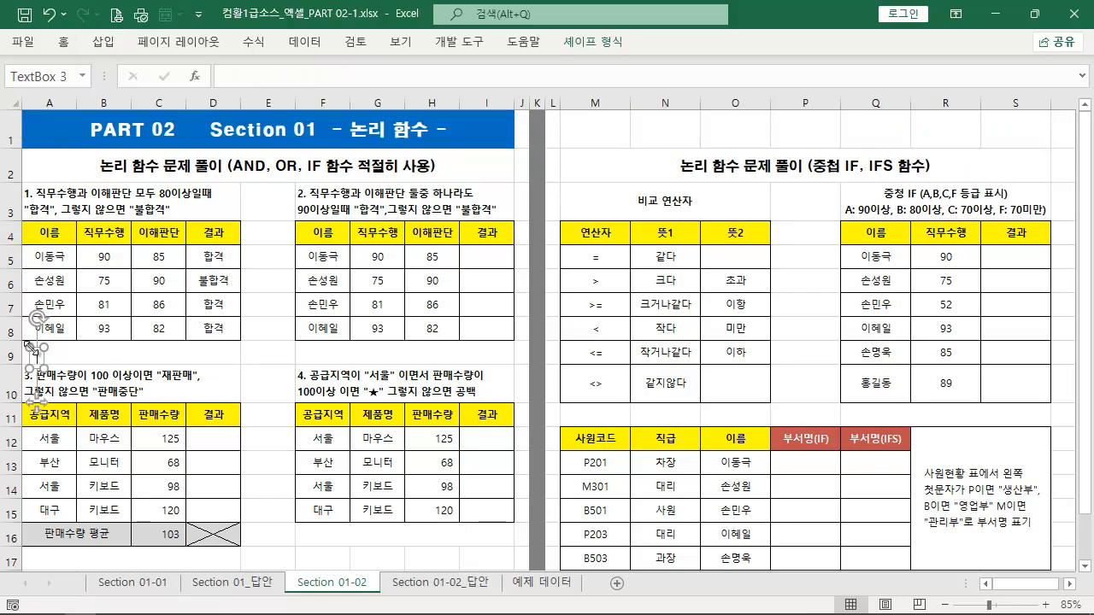
pyautogui.hotkey('ctrl', 'v')
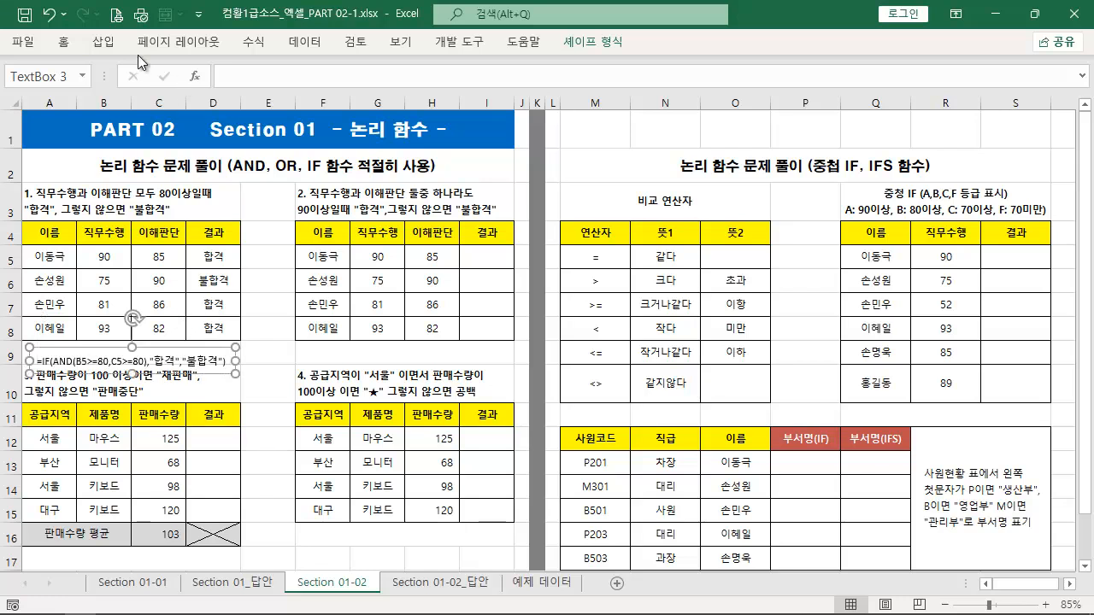
# - Format the formula text box with a red fill and white, bold text at size 14
pyautogui.click(63, 41)
pyautogui.click(243, 102)
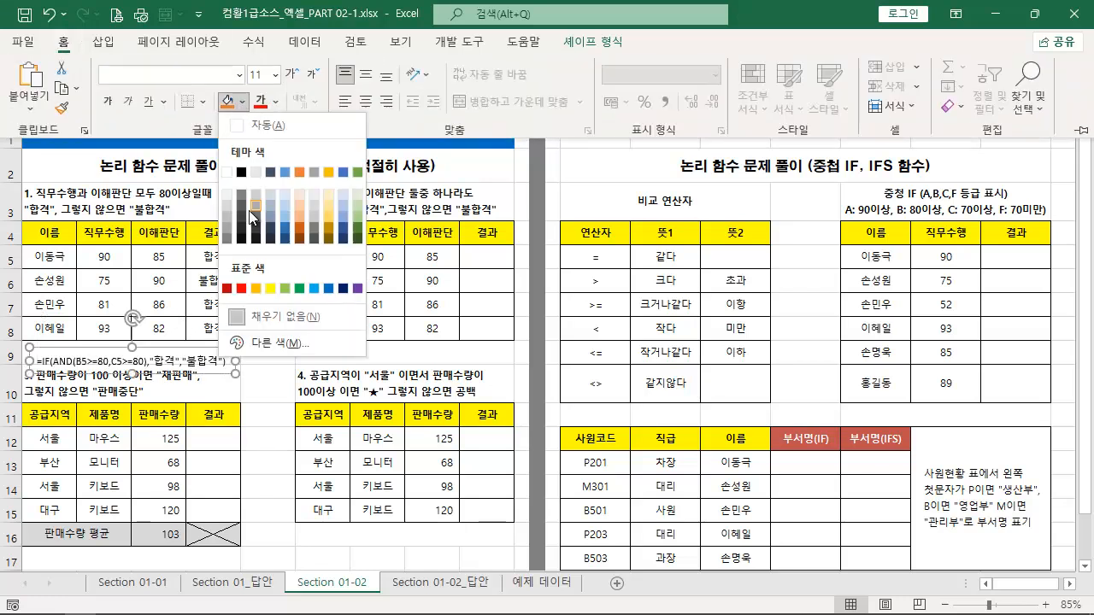
pyautogui.click(240, 288)
pyautogui.click(276, 102)
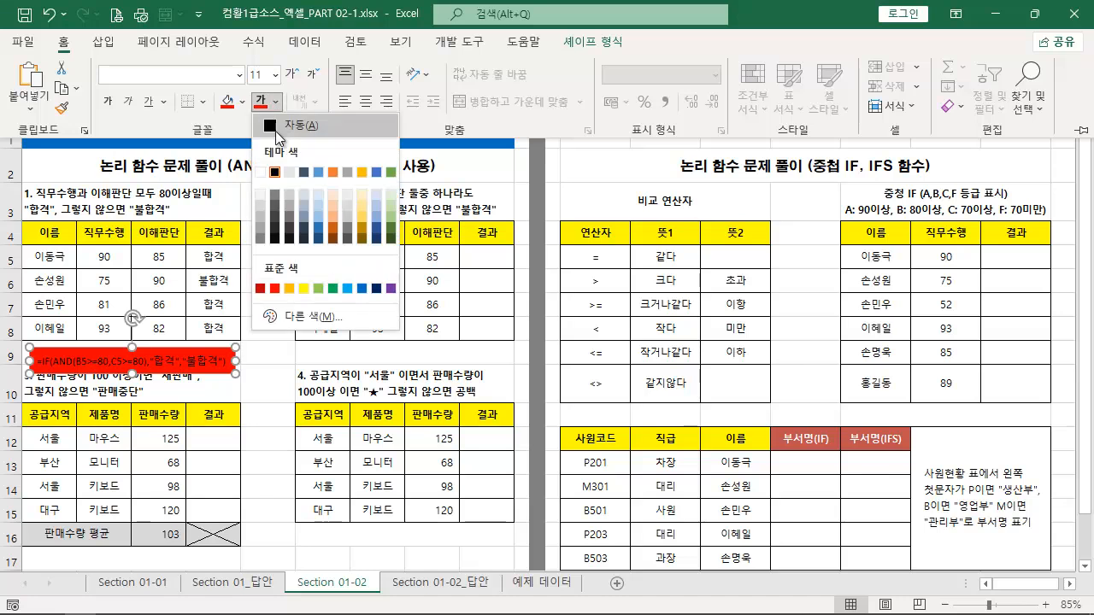
pyautogui.click(261, 172)
pyautogui.click(292, 74)
pyautogui.click(292, 74)
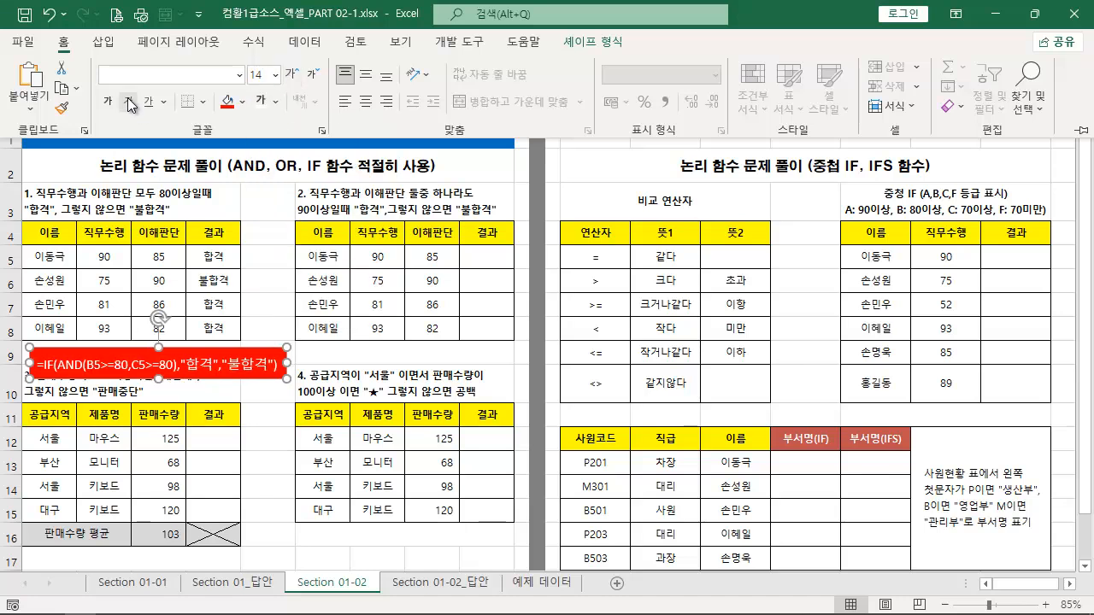
pyautogui.click(109, 101)
# - Reduce the formula text box's font size to 12 and align the box within row 9 under the first table
pyautogui.moveTo(117, 346); pyautogui.dragTo(99, 337)
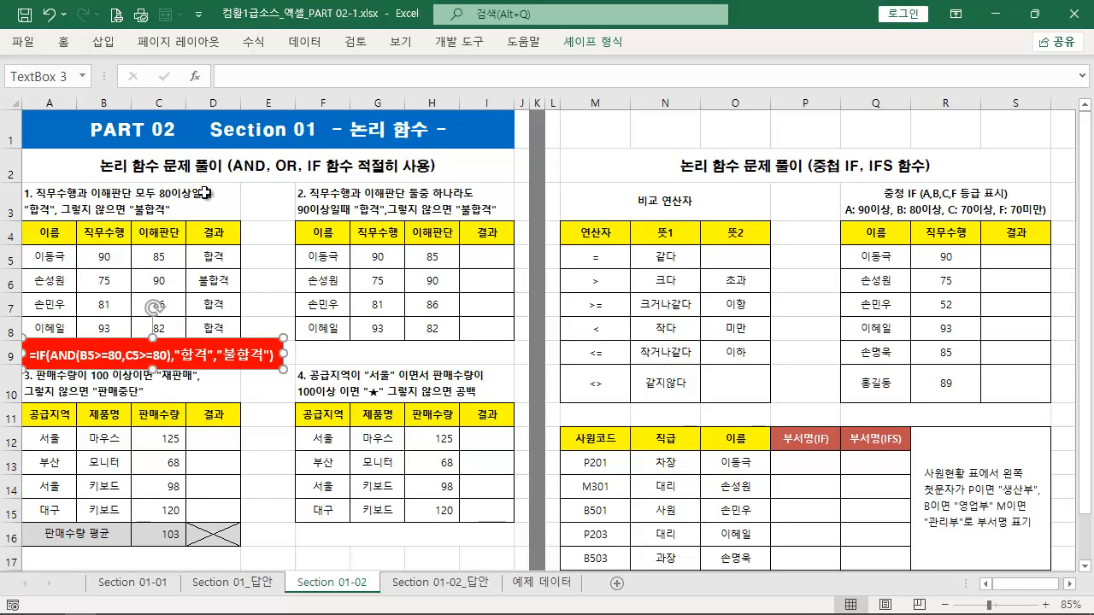
pyautogui.click(70, 43)
pyautogui.click(313, 74)
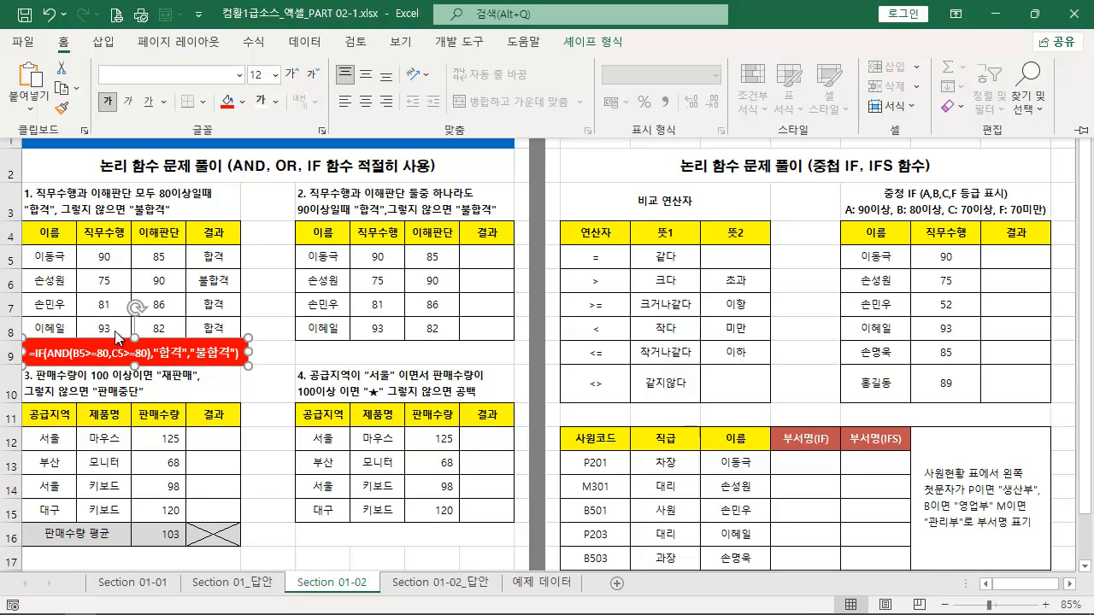
pyautogui.click(111, 335)
pyautogui.moveTo(106, 336); pyautogui.dragTo(106, 338)
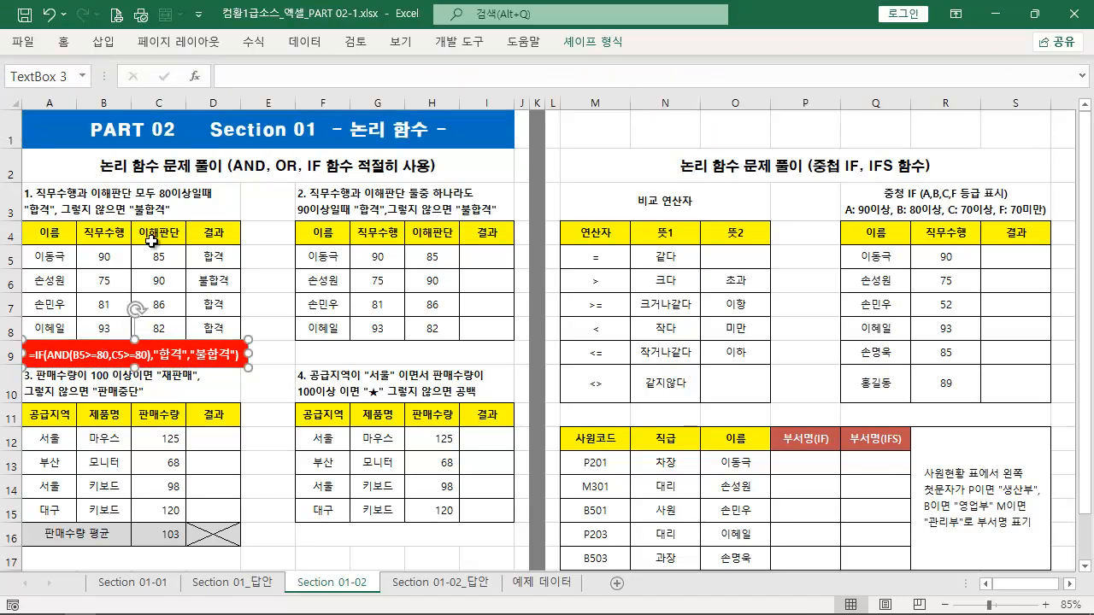
pyautogui.press('Down')
pyautogui.press('Down')
pyautogui.press('Up')
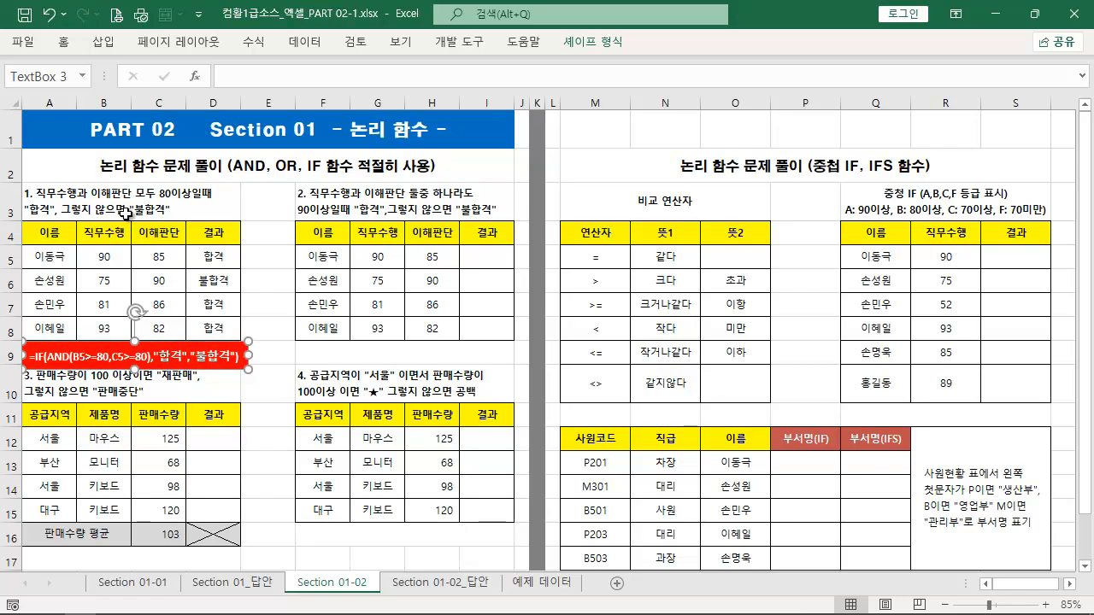
# - Select I5, the first result cell of the second exercise
pyautogui.click(482, 259)
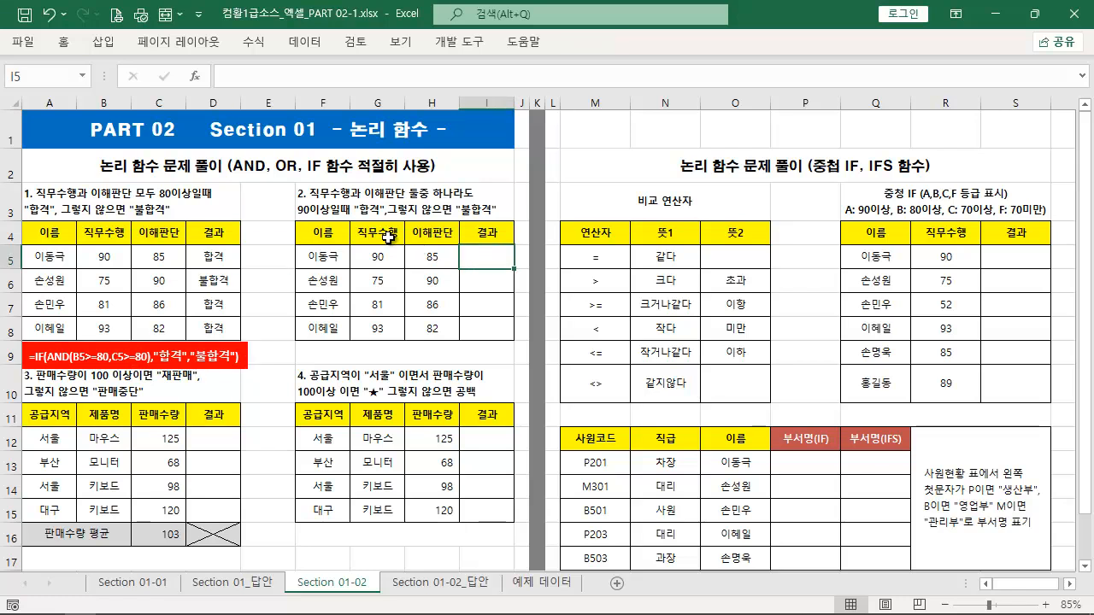
pyautogui.moveTo(309, 203)
pyautogui.mouseDown()
pyautogui.moveTo(473, 202)
pyautogui.moveTo(507, 151)
pyautogui.mouseUp()
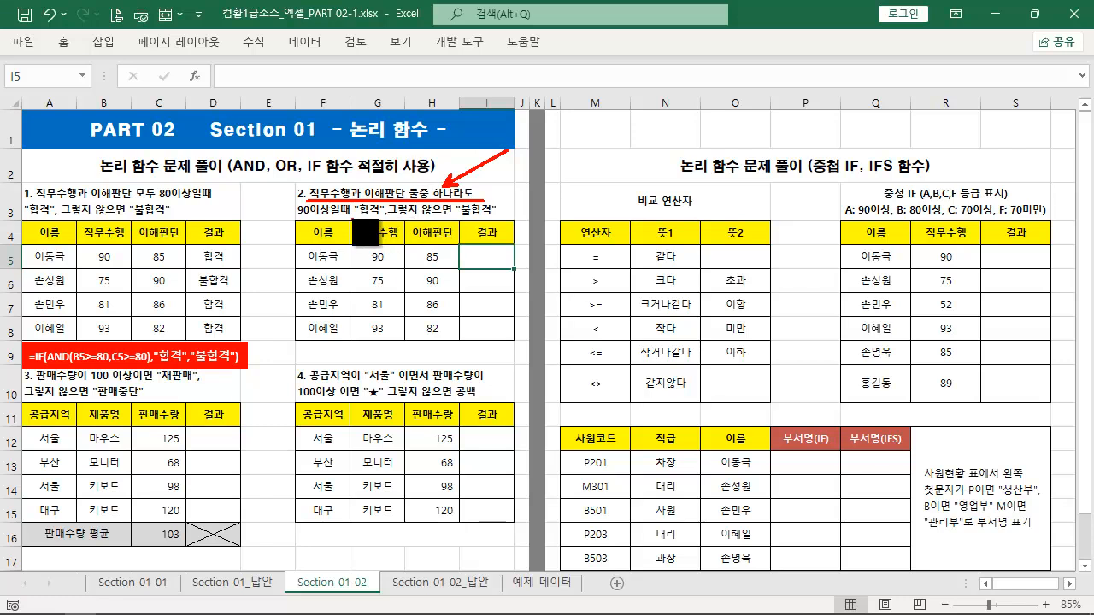
pyautogui.moveTo(350, 219); pyautogui.dragTo(385, 219)
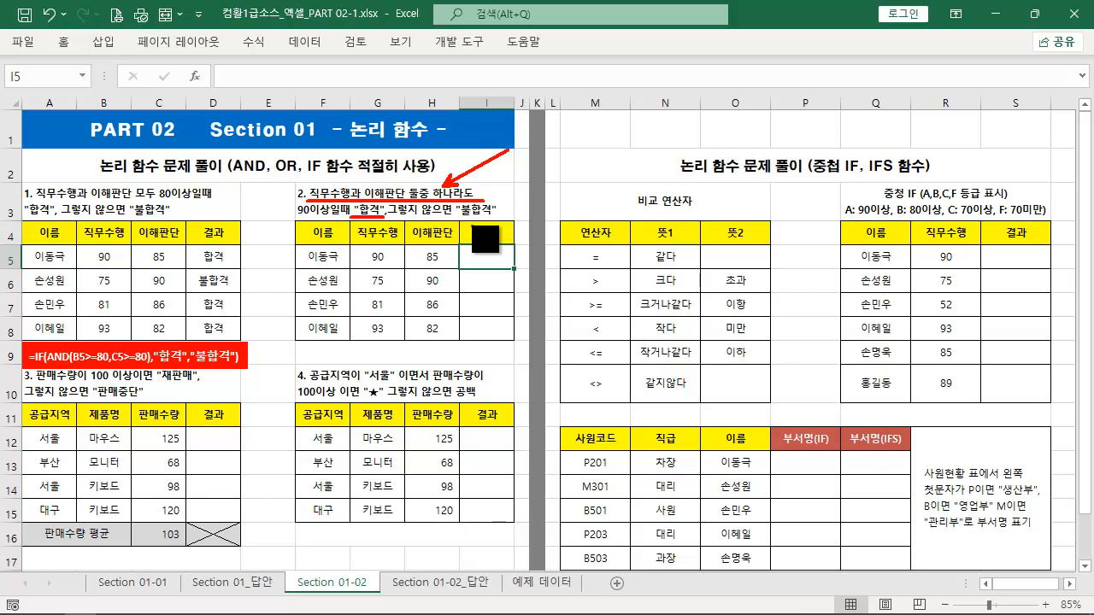
pyautogui.moveTo(459, 219); pyautogui.dragTo(498, 220)
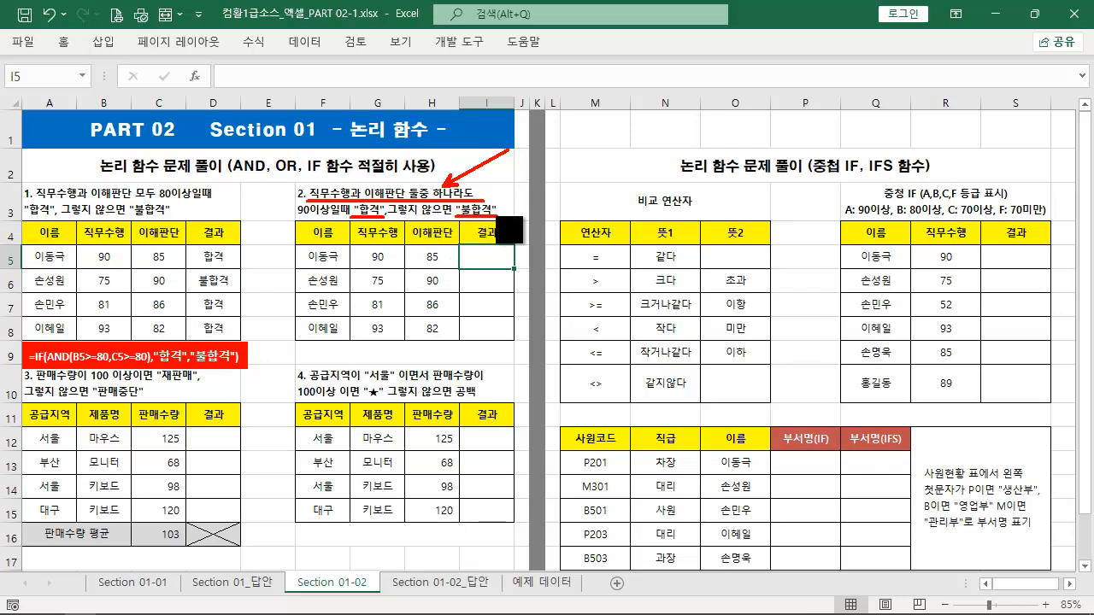
pyautogui.press('Escape')
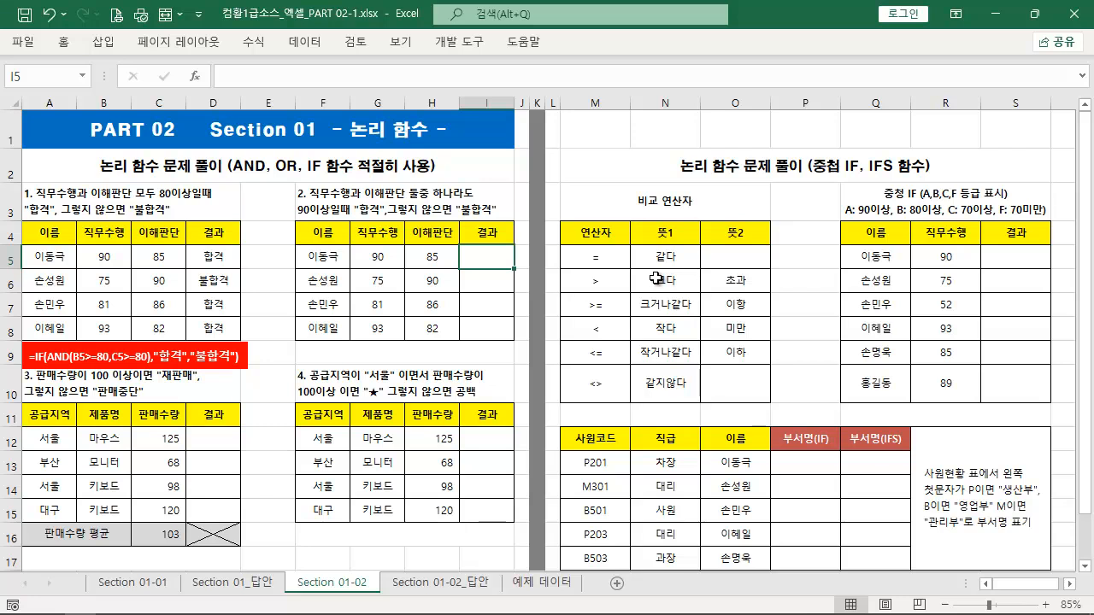
# - Start an IF formula in I5 with the logical test OR(G5>=90,H5>=90)
pyautogui.write('=')
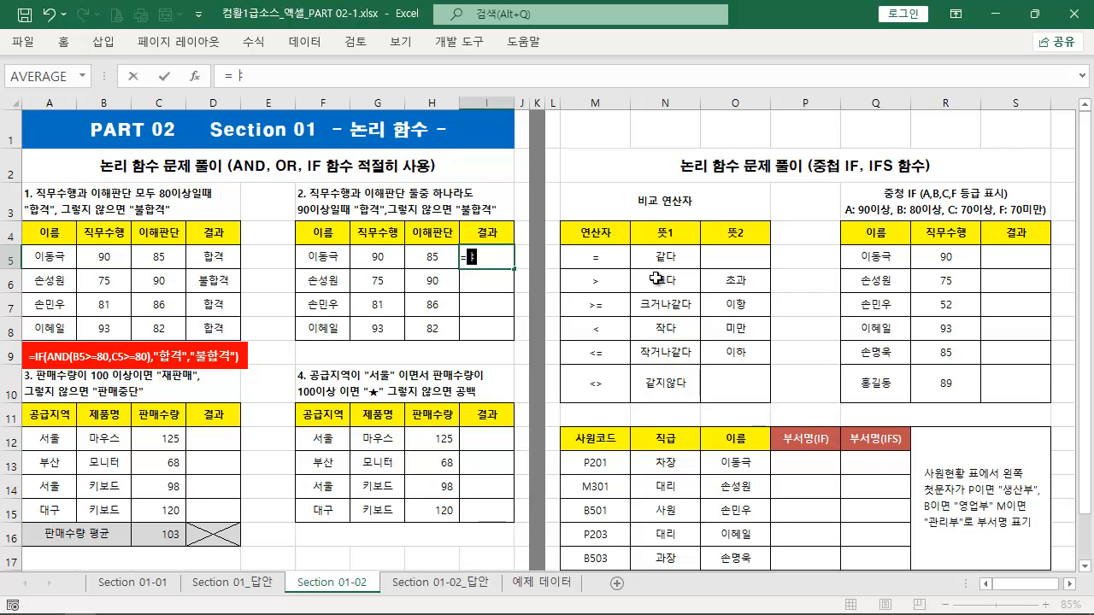
pyautogui.write('IF(OR(')
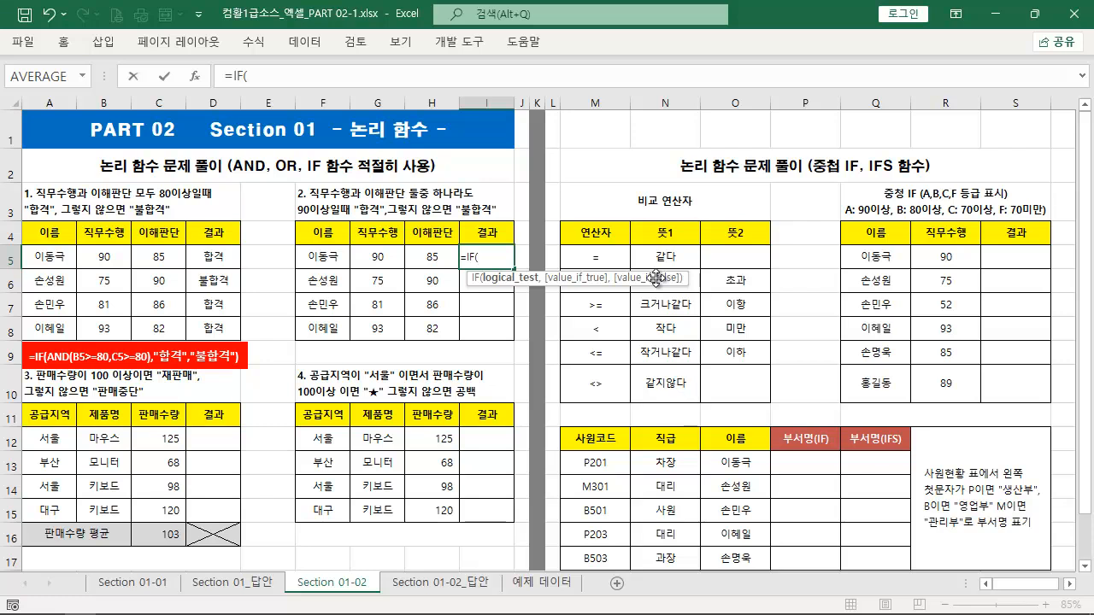
pyautogui.press('Left')
pyautogui.press('Left')
pyautogui.write('>=90')
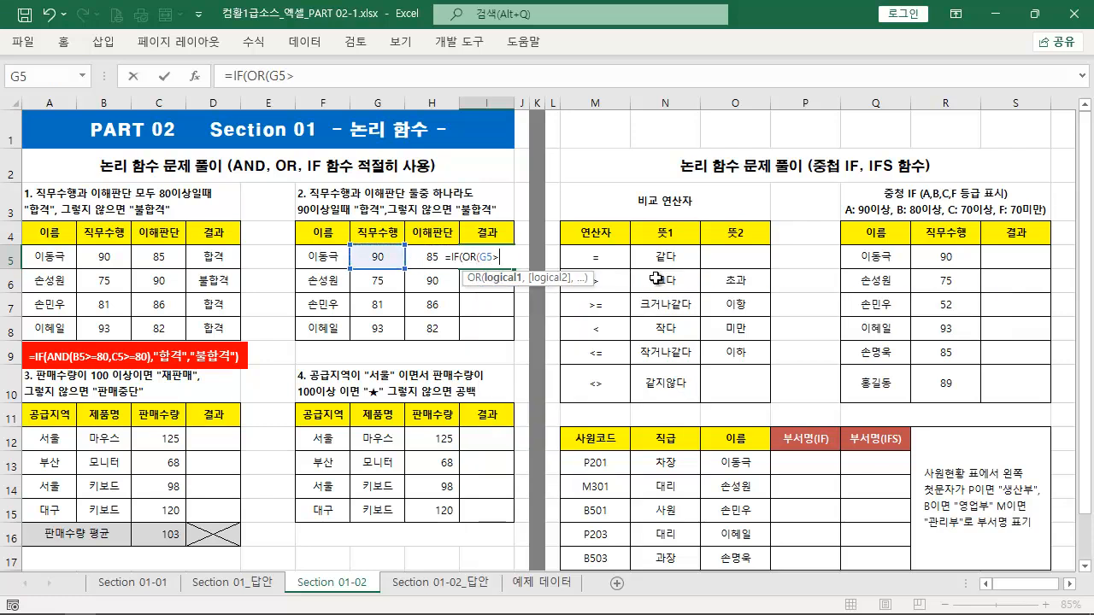
pyautogui.write(',')
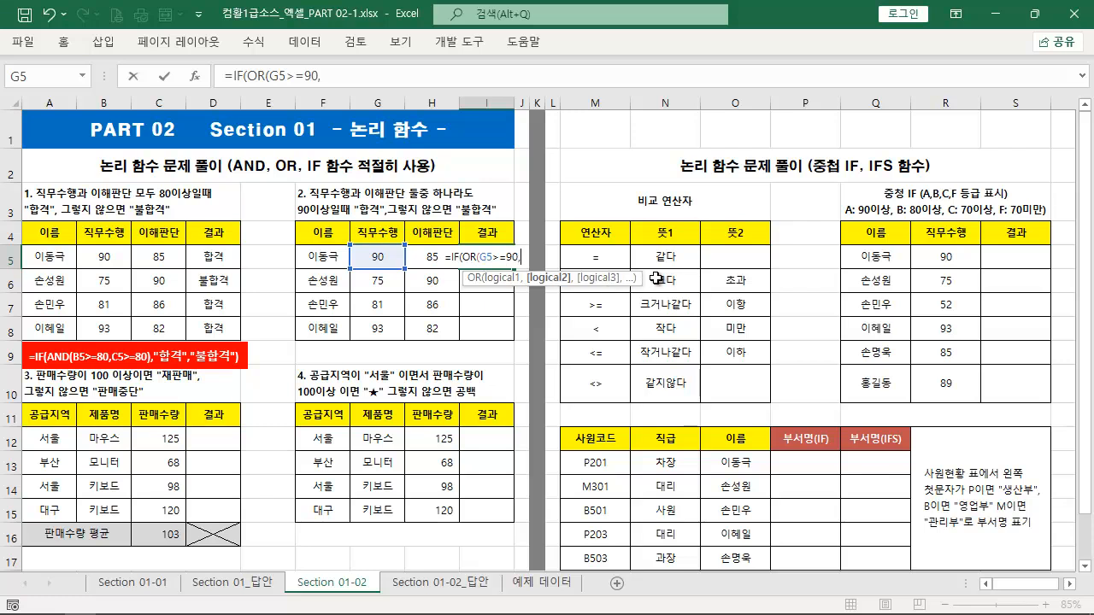
pyautogui.press('Left')
pyautogui.write('>=')
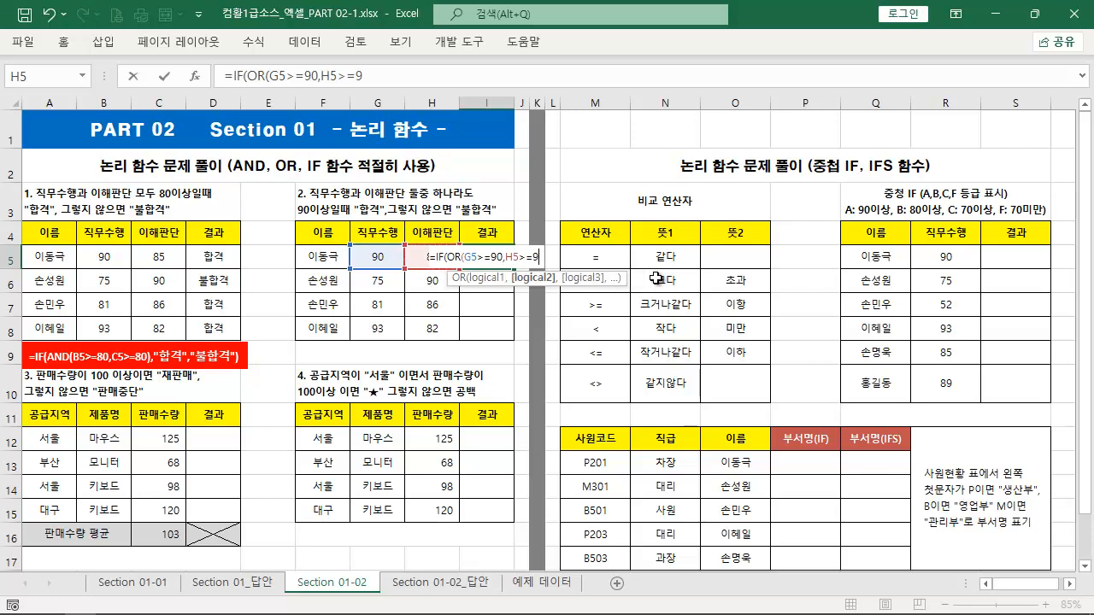
pyautogui.write('90),')
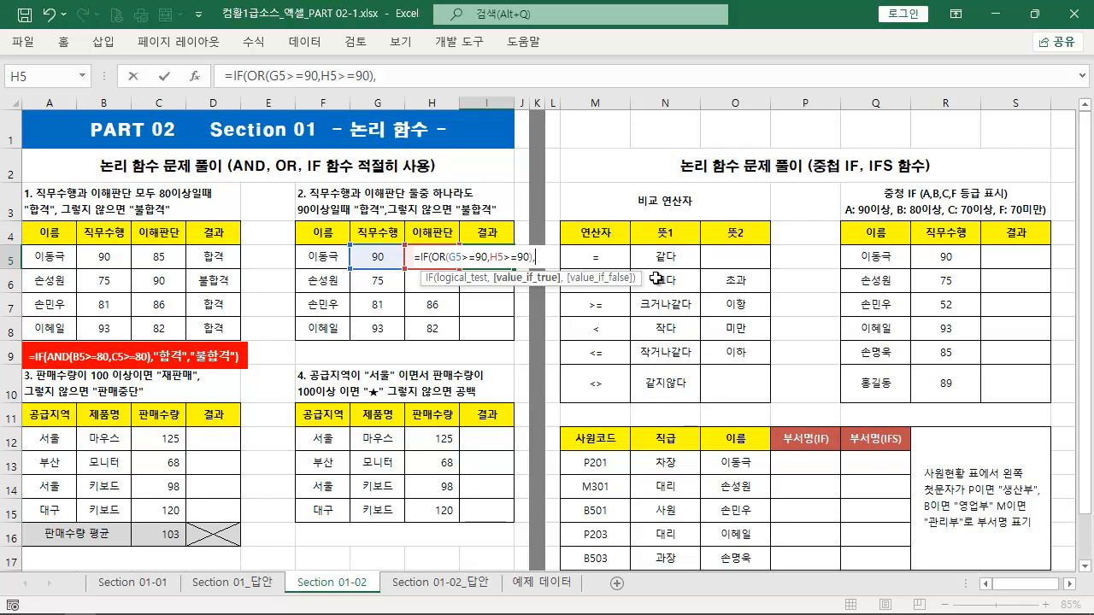
# - Complete the IF formula in I5 with the results "합격" and "불합격", and fill it down to I8
pyautogui.write('"합격')
pyautogui.write('","불합격"')
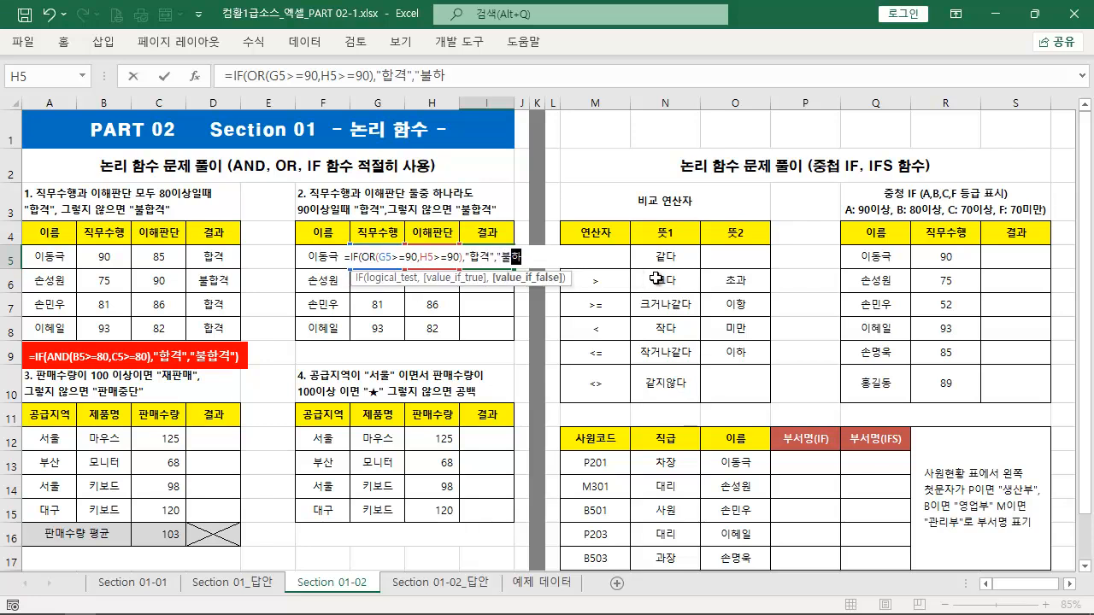
pyautogui.write(')')
pyautogui.hotkey('ctrl', 'Return')
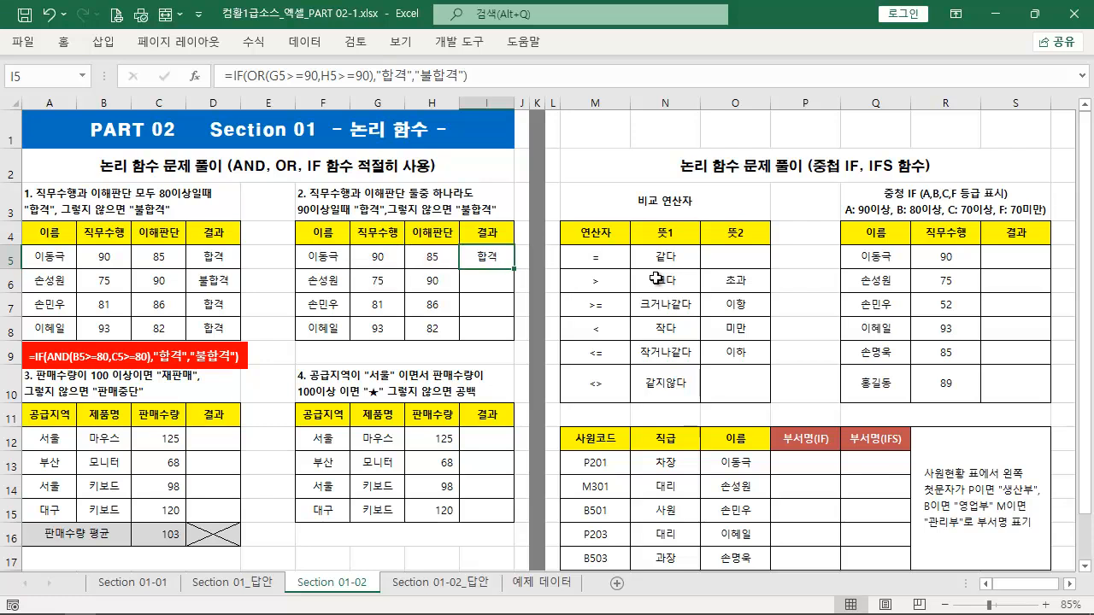
pyautogui.doubleClick(516, 270)
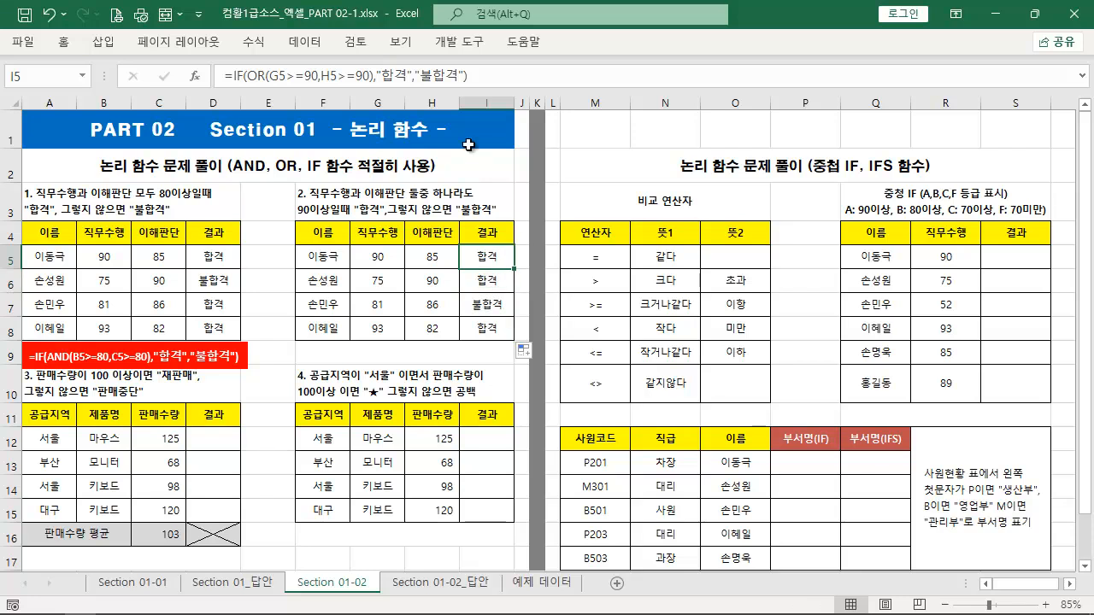
# - Duplicate the red formula text box into row 9 under the second table, replacing its text with the I5 formula
pyautogui.moveTo(497, 75); pyautogui.dragTo(40, 57)
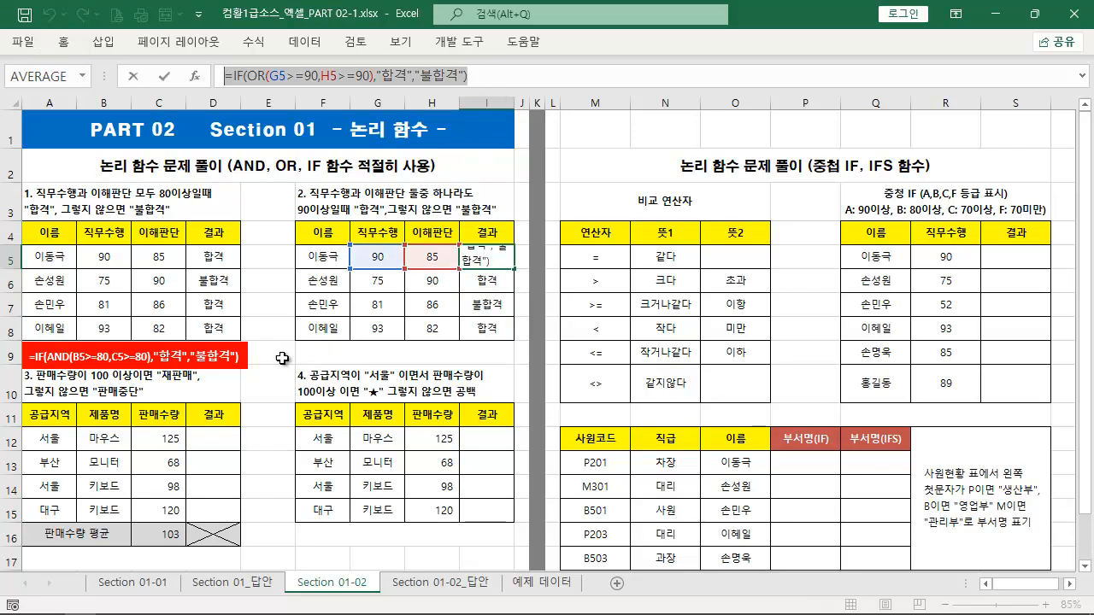
pyautogui.click(211, 347)
pyautogui.moveTo(219, 349); pyautogui.dragTo(463, 355)
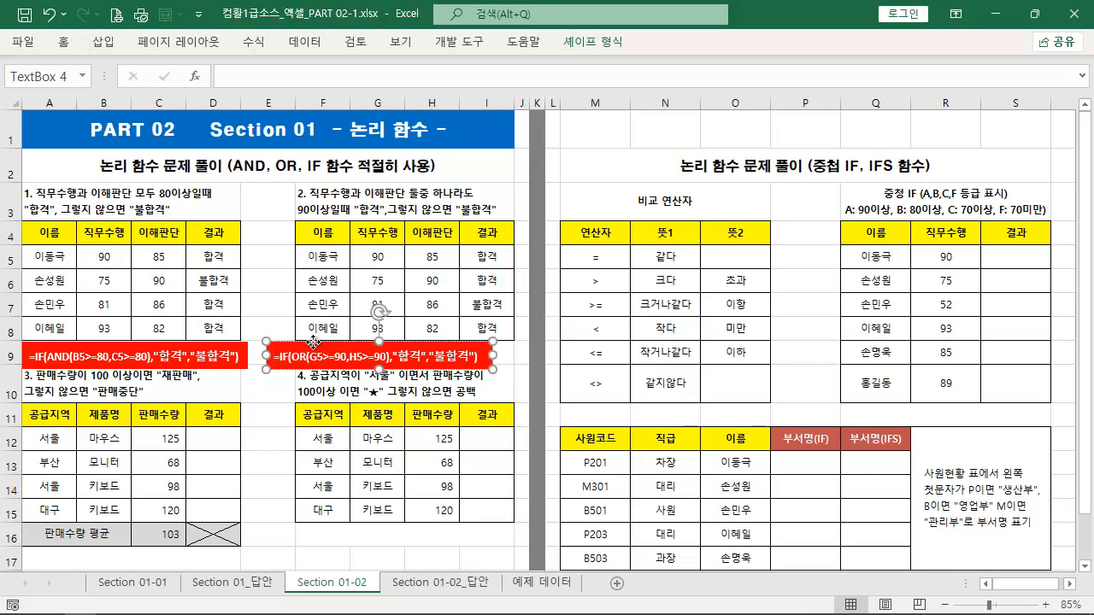
pyautogui.moveTo(314, 343)
pyautogui.mouseDown()
pyautogui.moveTo(348, 343)
pyautogui.moveTo(332, 334)
pyautogui.mouseUp()
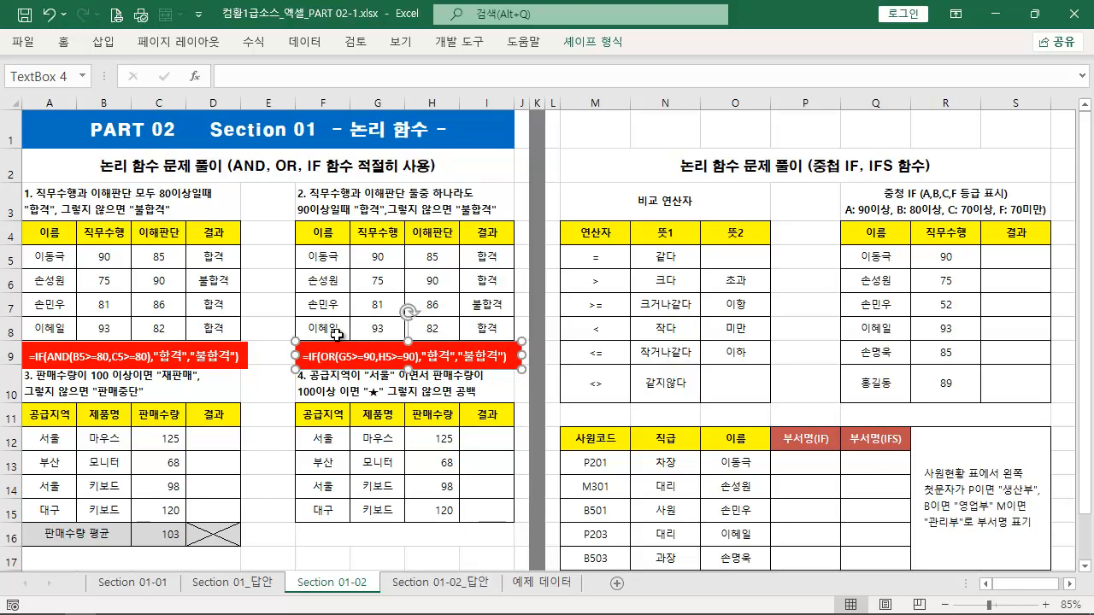
pyautogui.click(279, 278)
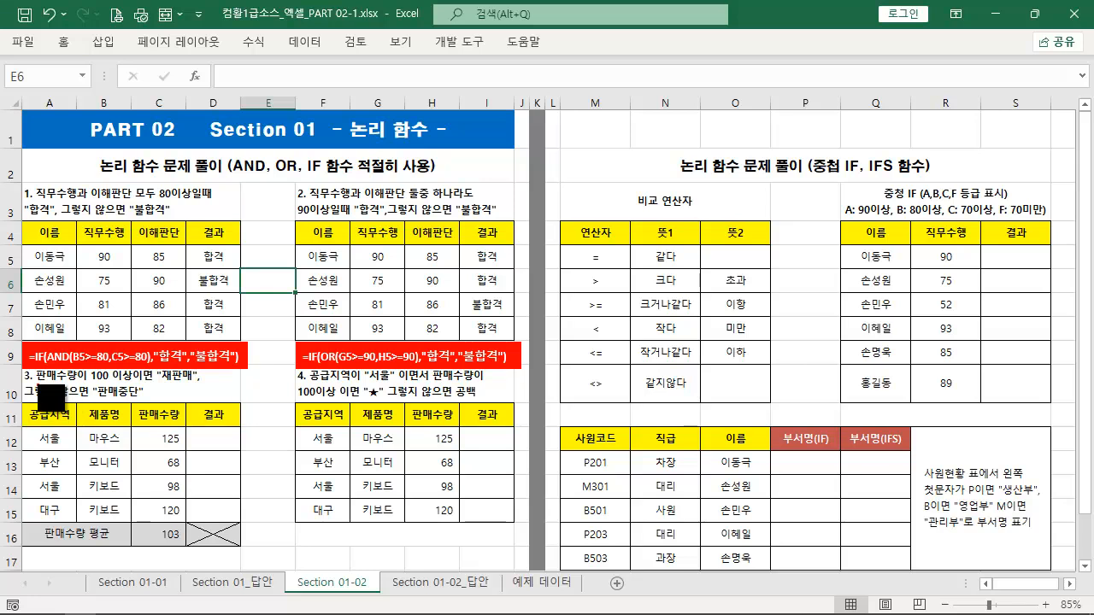
pyautogui.moveTo(36, 383); pyautogui.dragTo(198, 383)
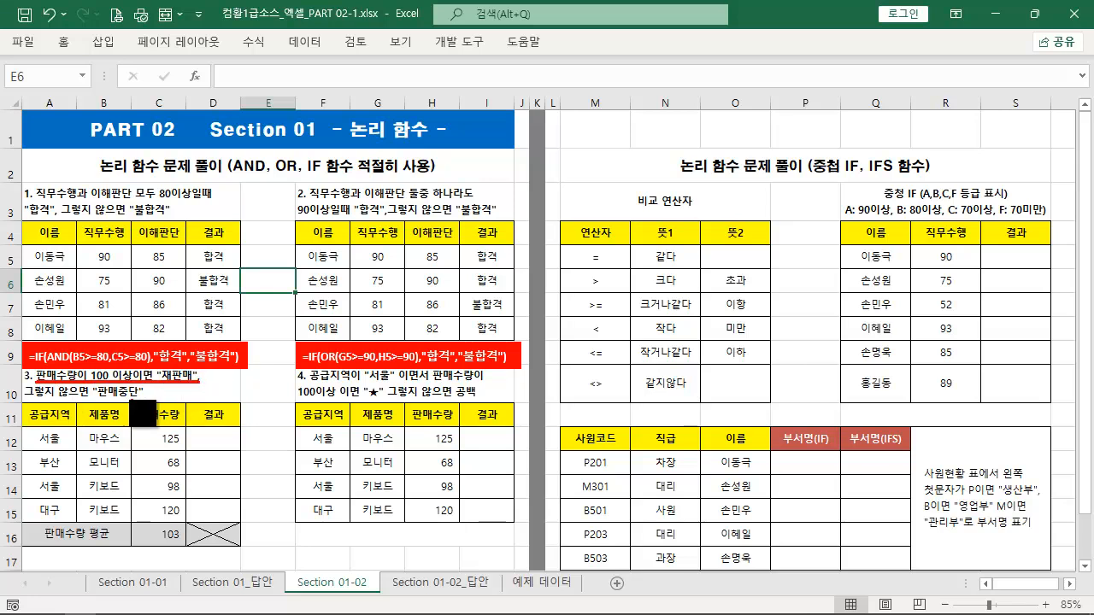
pyautogui.moveTo(19, 397); pyautogui.dragTo(154, 397)
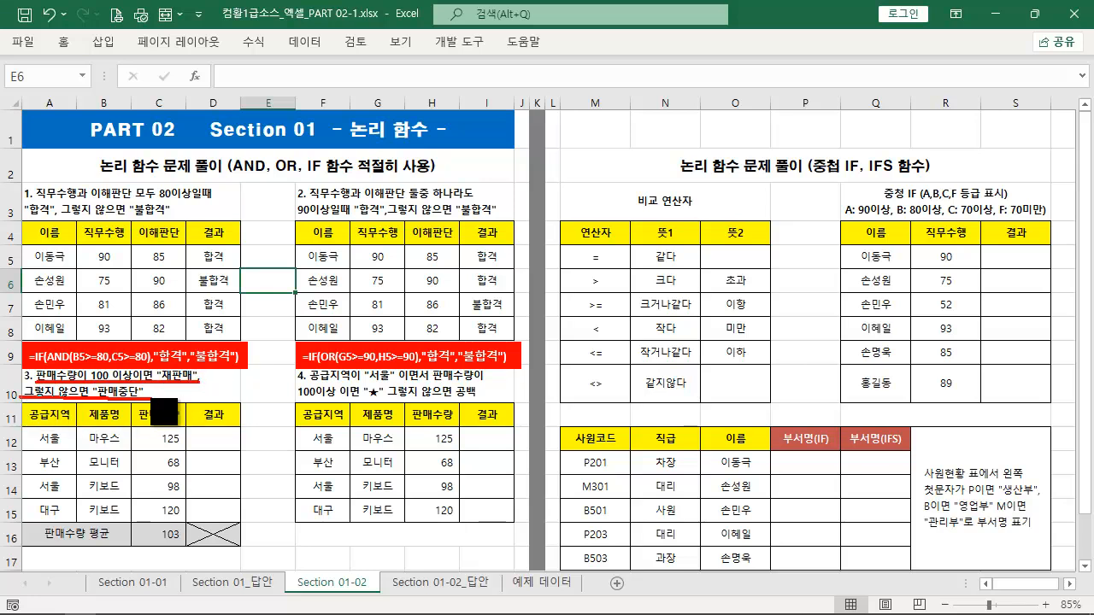
pyautogui.press('Escape')
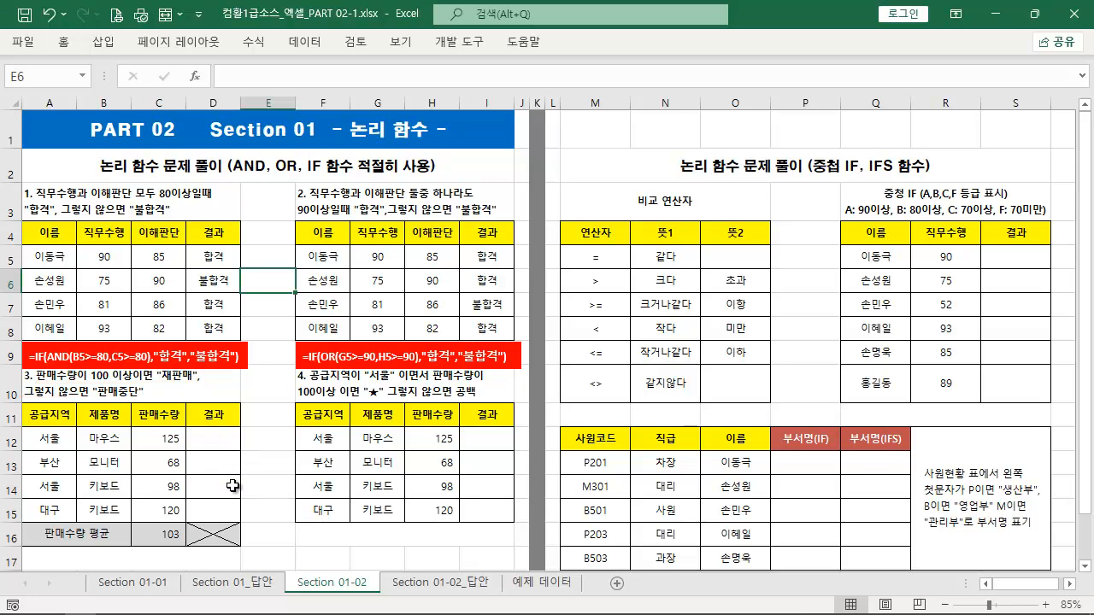
pyautogui.hotkey('ctrl', '2')
pyautogui.moveTo(189, 430); pyautogui.dragTo(240, 449)
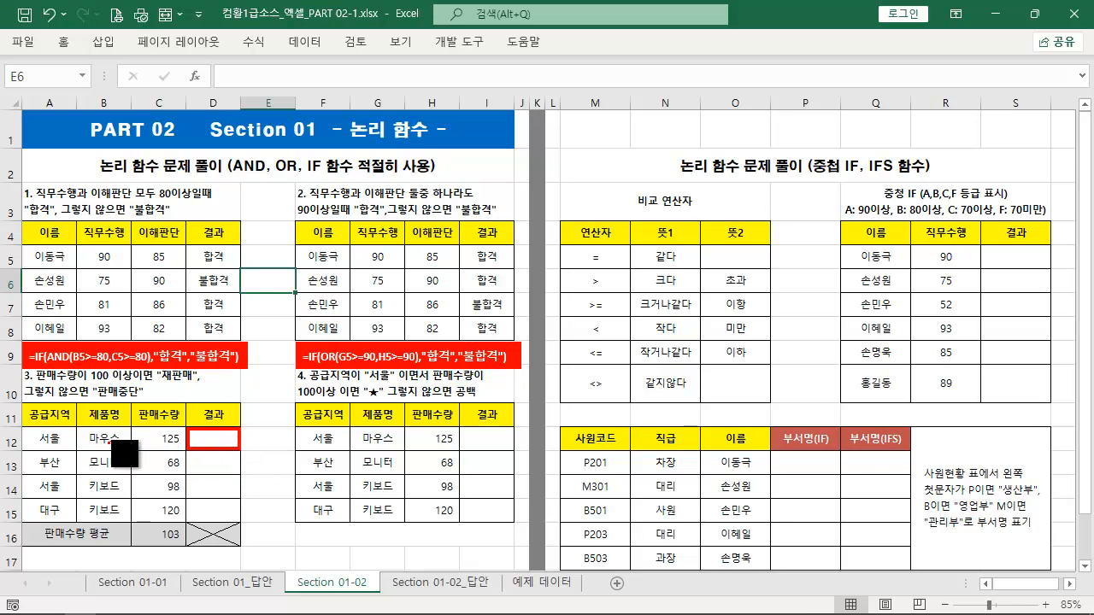
pyautogui.moveTo(157, 431); pyautogui.dragTo(184, 451)
pyautogui.moveTo(151, 527); pyautogui.dragTo(183, 544)
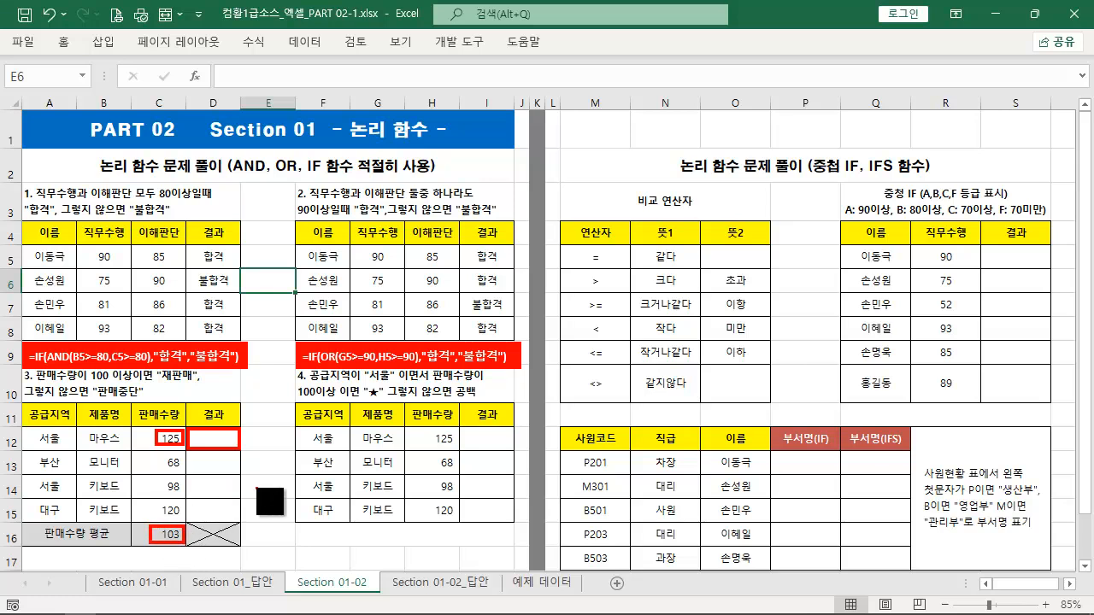
pyautogui.moveTo(248, 517); pyautogui.dragTo(248, 436)
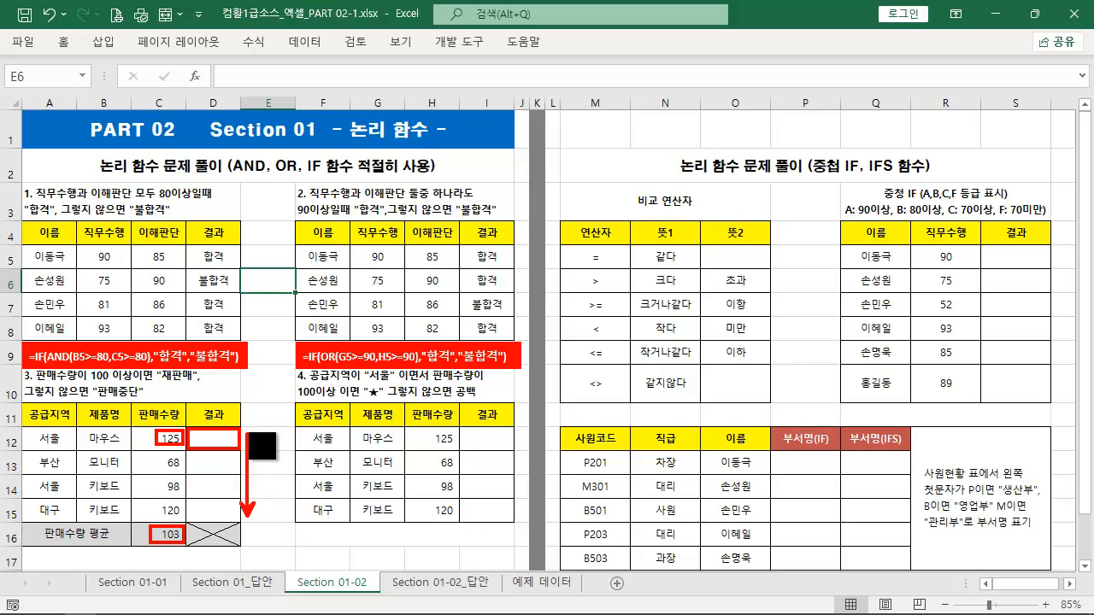
pyautogui.press('Escape')
# - Start an IF formula in D12 with the logical test C12>=$C$16, keeping the average sales cell as an absolute reference
pyautogui.click(224, 443)
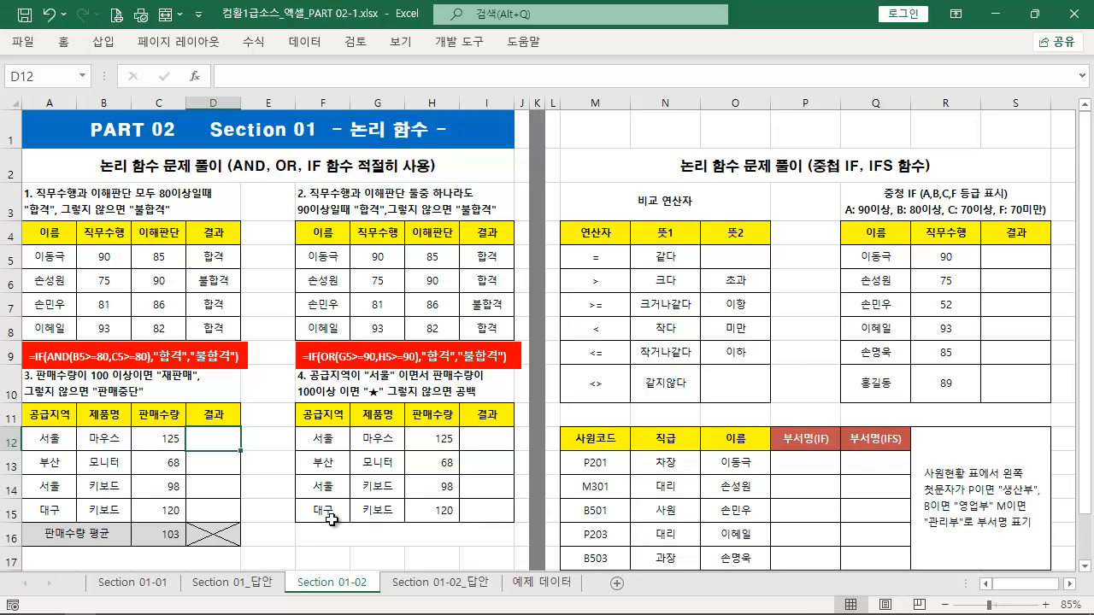
pyautogui.write('=IF(')
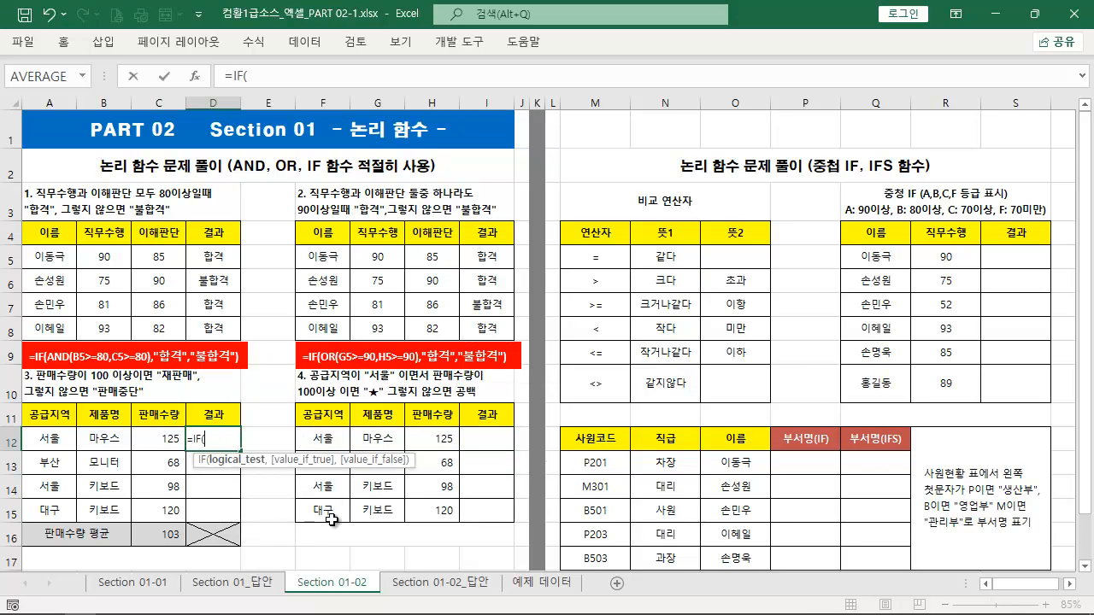
pyautogui.press('Left')
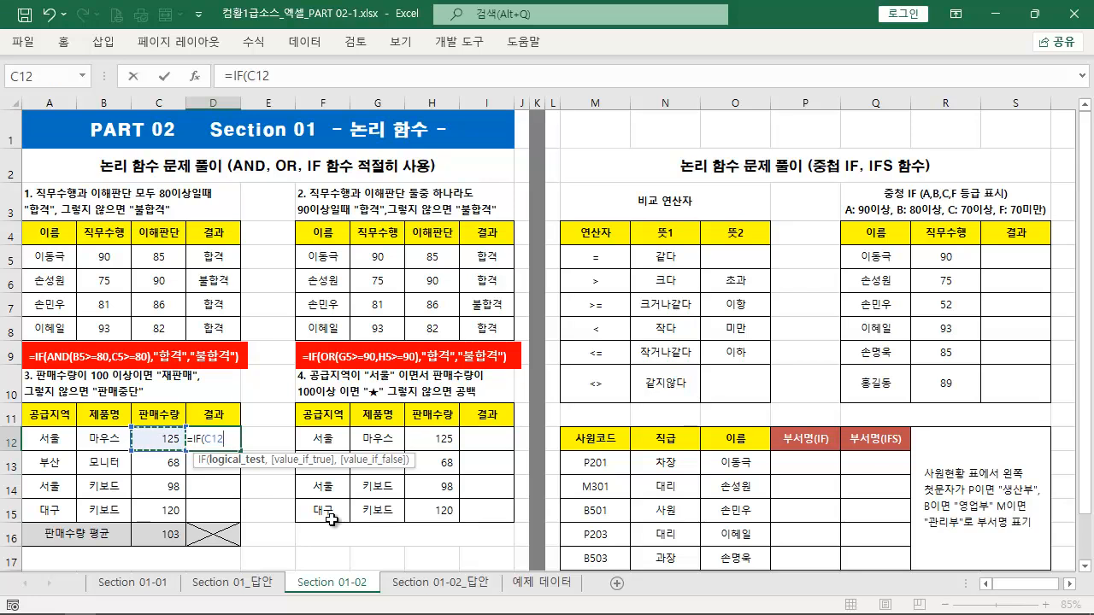
pyautogui.click(173, 537)
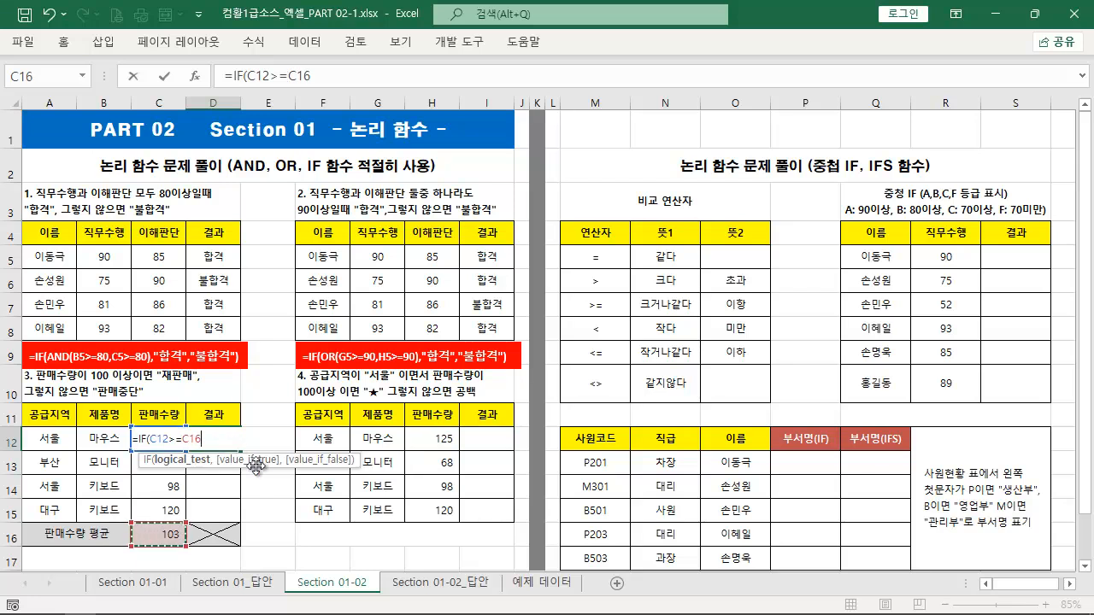
pyautogui.hotkey('ctrl', '2')
pyautogui.moveTo(254, 522)
pyautogui.mouseDown()
pyautogui.moveTo(266, 431)
pyautogui.moveTo(254, 425)
pyautogui.mouseUp()
pyautogui.moveTo(128, 516); pyautogui.dragTo(190, 559)
pyautogui.press('Escape')
pyautogui.press('F4')
# - Complete the IF formula in D12 with the results "재판매" and "판매중단", and fill it down to D15
pyautogui.write(',"')
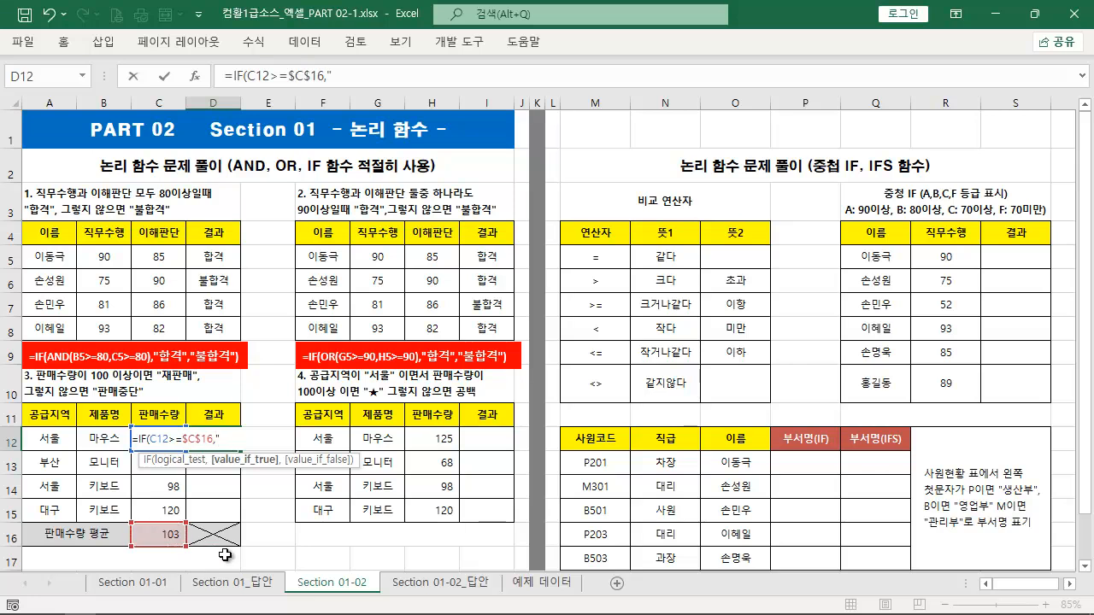
pyautogui.write('재판매","판매중단')
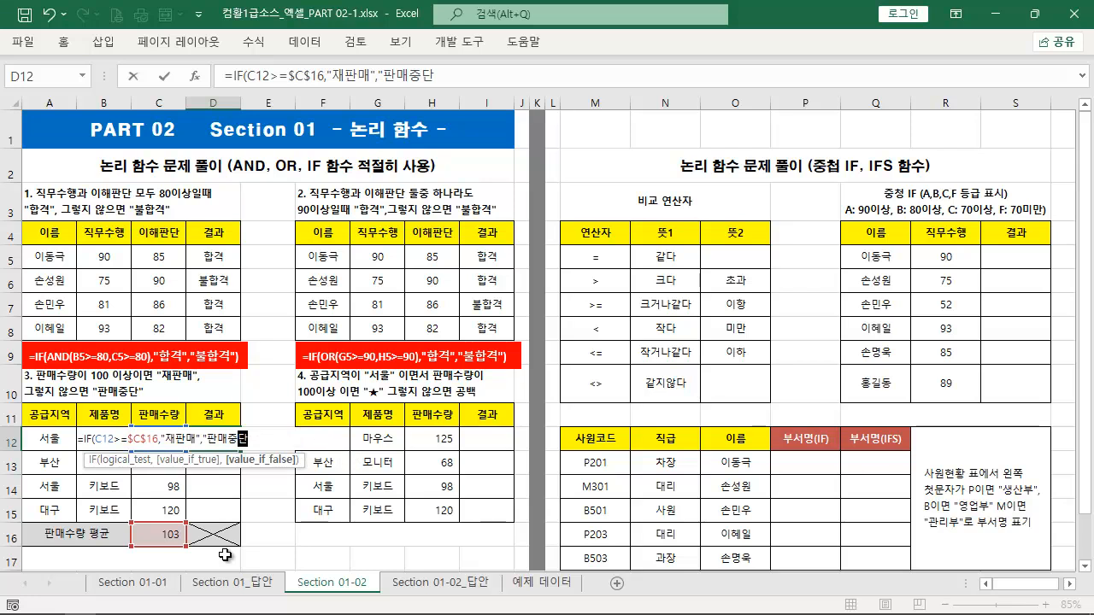
pyautogui.write('")')
pyautogui.hotkey('ctrl', 'Return')
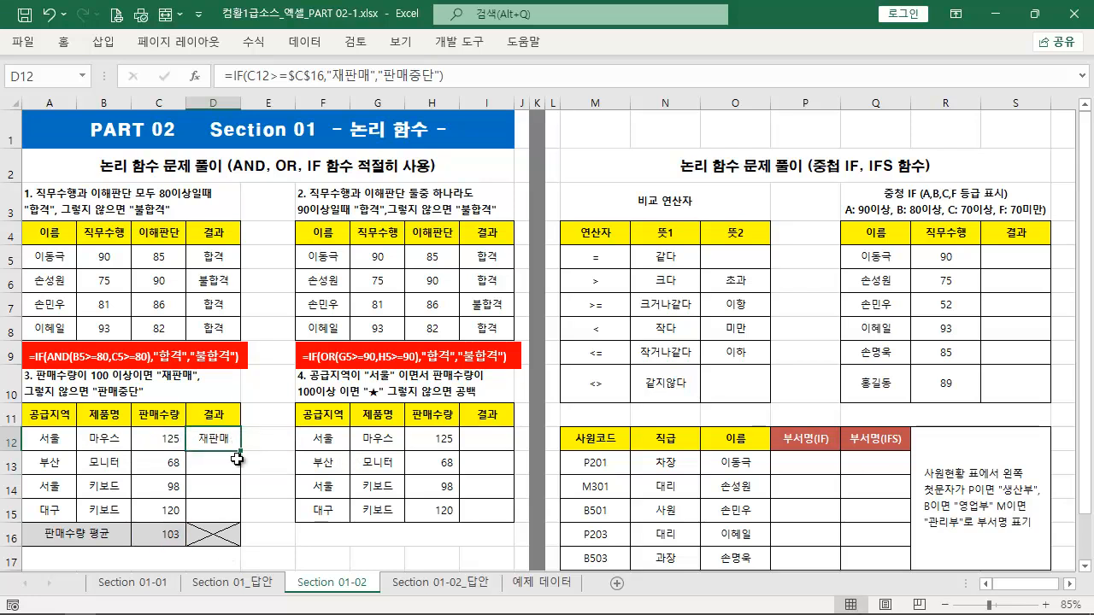
pyautogui.moveTo(243, 452); pyautogui.dragTo(243, 521)
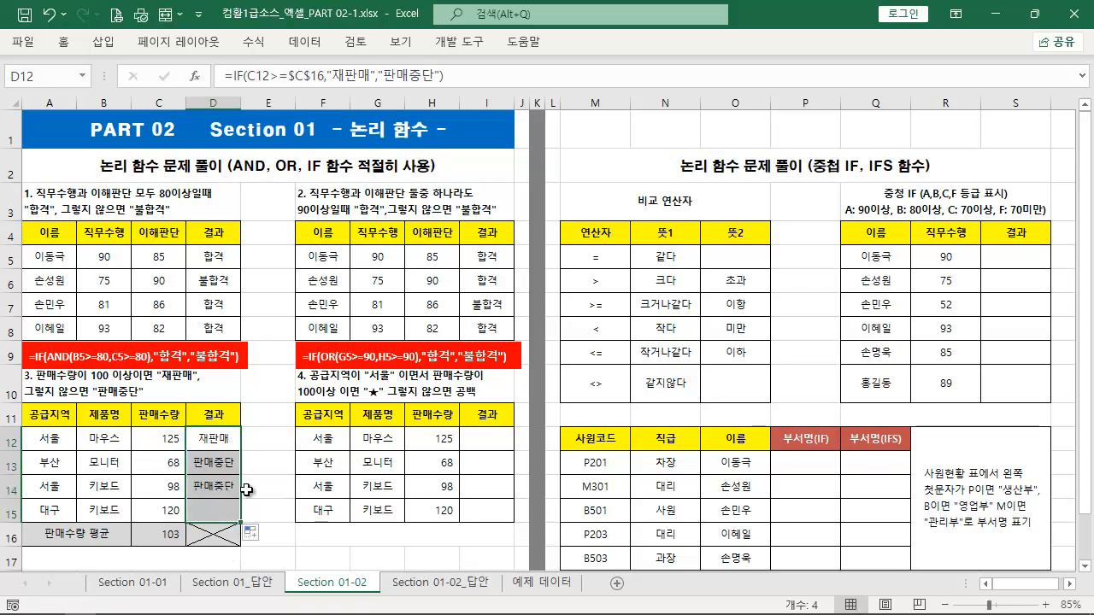
# - Duplicate the red formula text box into row 17 under the third table, replacing its text with the D12 formula and nudging it below row 16
pyautogui.tripleClick(474, 74)
pyautogui.hotkey('ctrl', 'c')
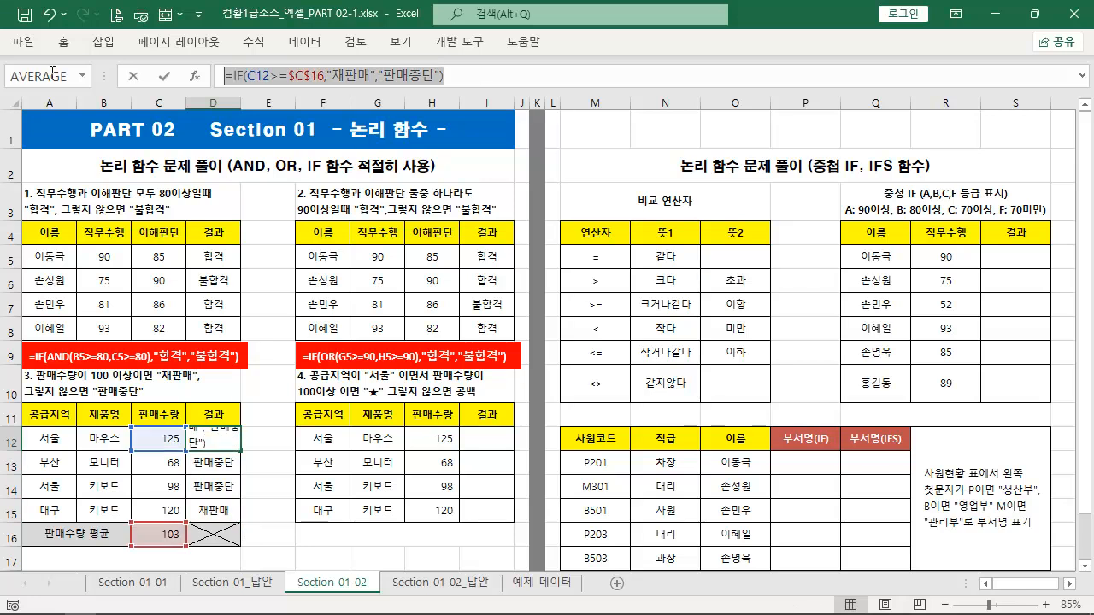
pyautogui.click(240, 358)
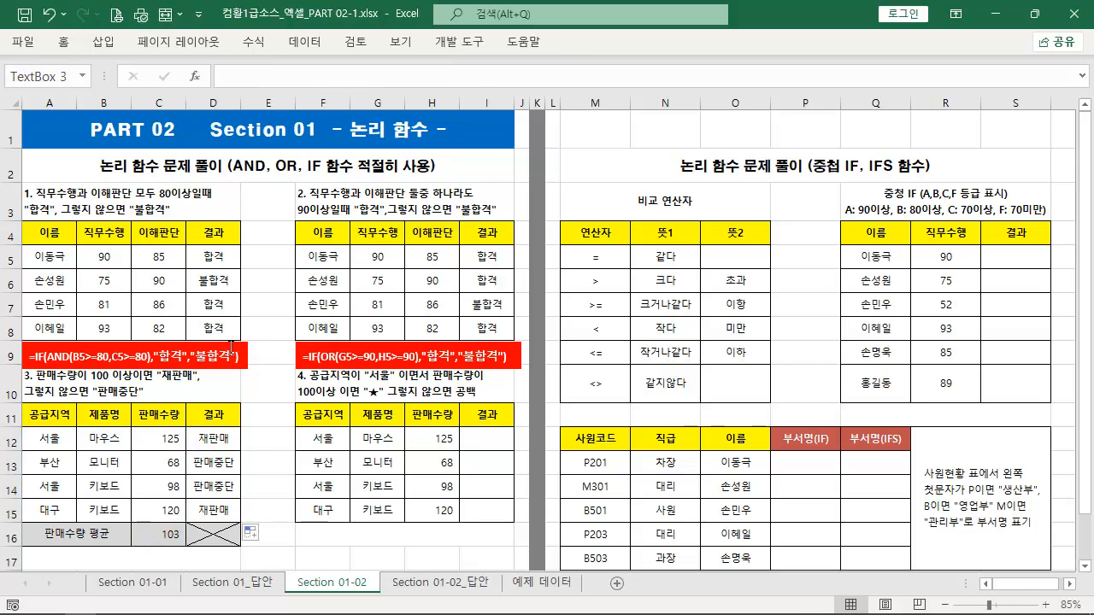
pyautogui.moveTo(234, 340); pyautogui.dragTo(29, 554)
pyautogui.hotkey('ctrl', 'v')
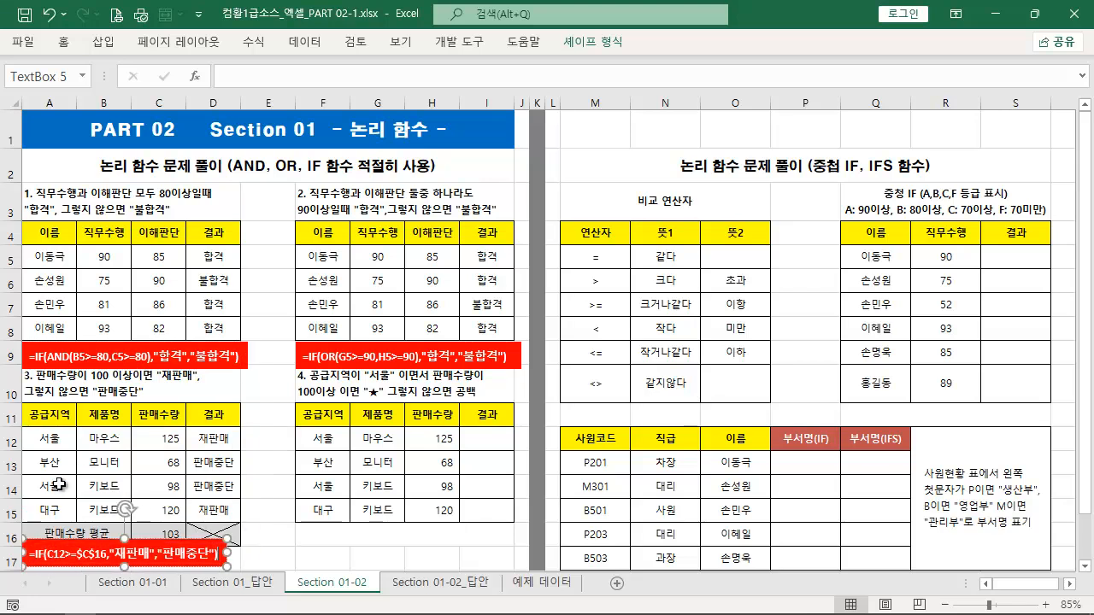
pyautogui.press('Down')
pyautogui.press('Down')
pyautogui.press('Down')
pyautogui.press('Down')
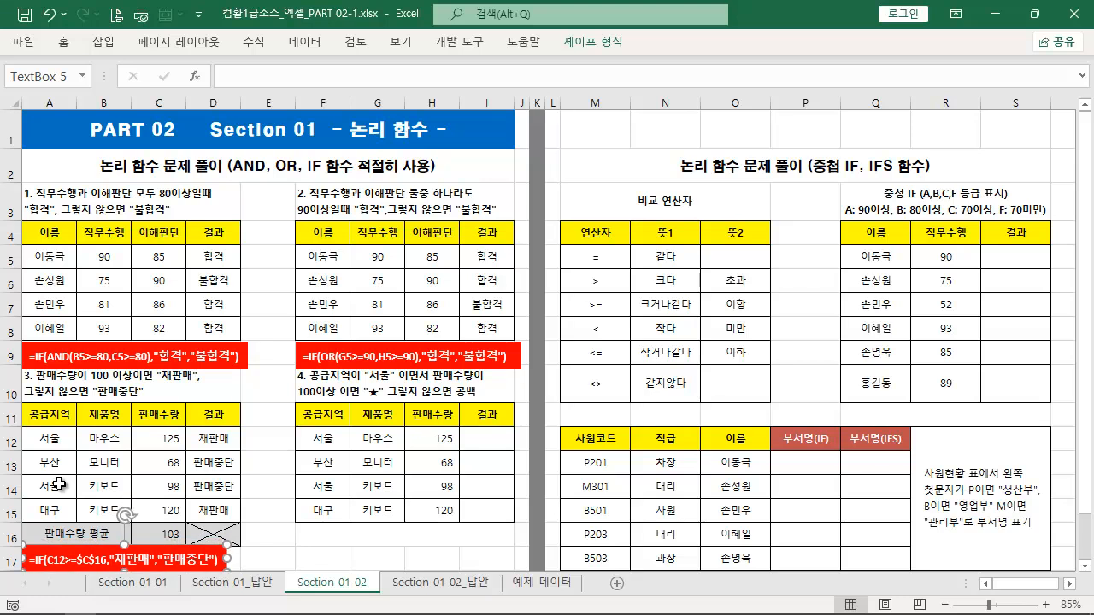
pyautogui.press('Down')
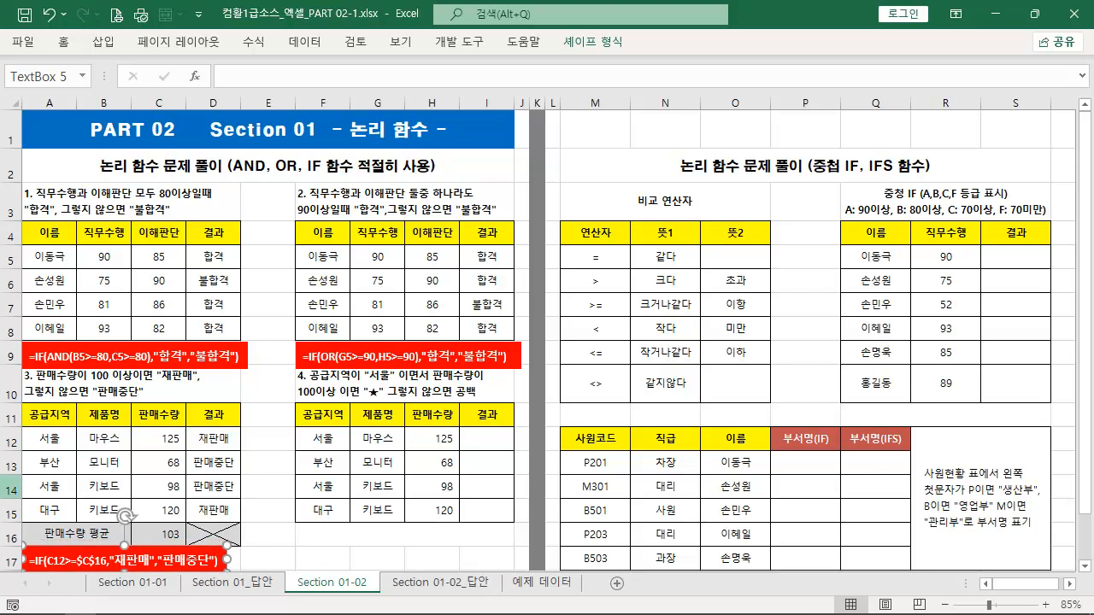
pyautogui.click(0, 487)
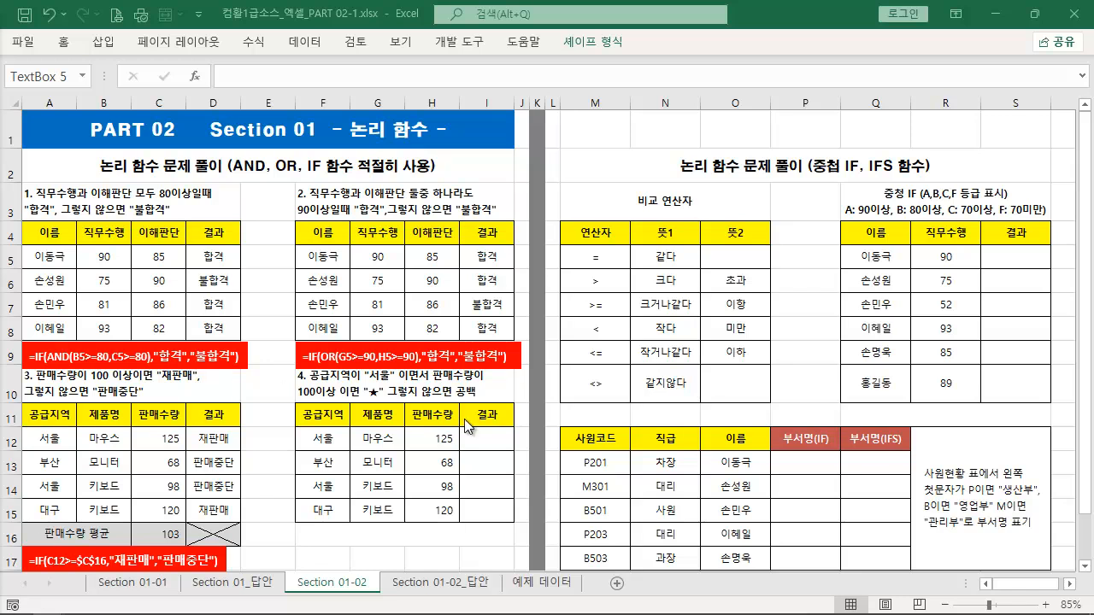
# - Select I12, the first result cell of the fourth exercise
pyautogui.click(478, 438)
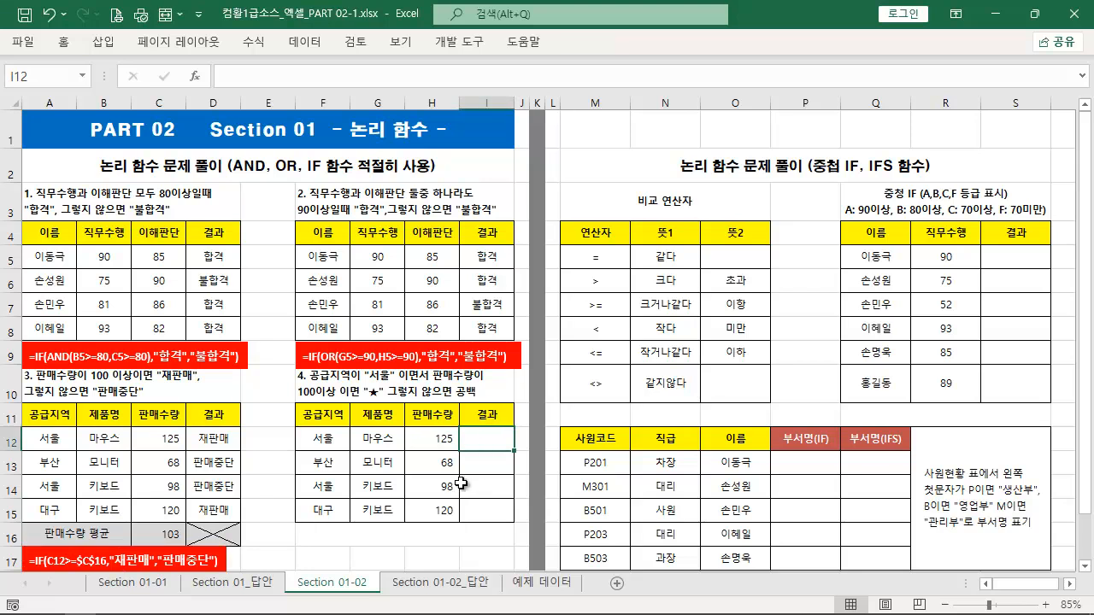
pyautogui.moveTo(302, 428); pyautogui.dragTo(349, 449)
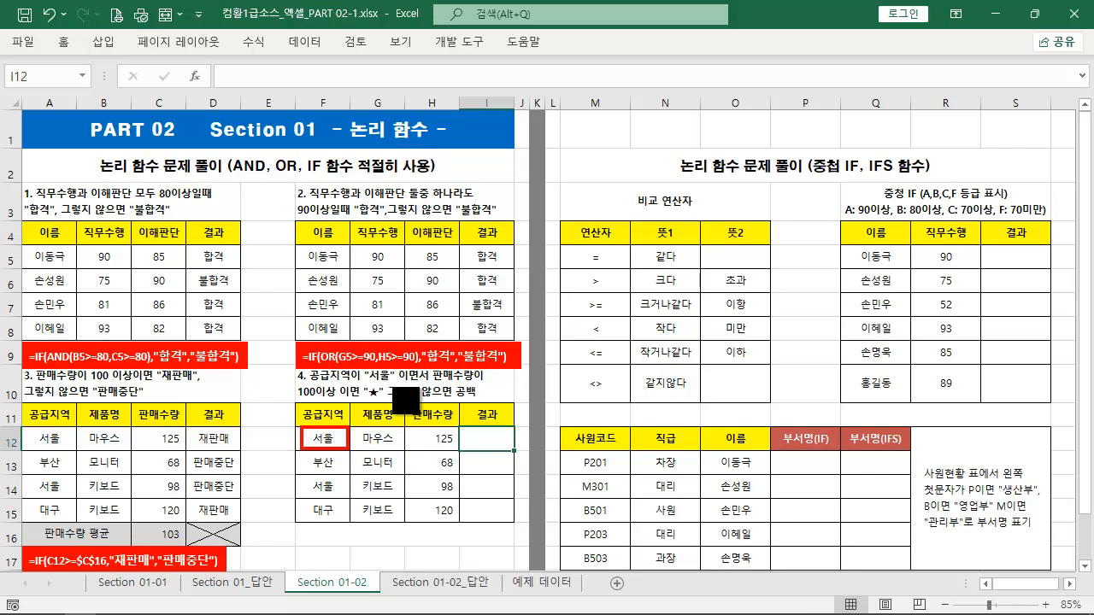
pyautogui.moveTo(395, 406); pyautogui.dragTo(437, 407)
pyautogui.moveTo(375, 400); pyautogui.dragTo(398, 420)
pyautogui.moveTo(469, 400); pyautogui.dragTo(496, 420)
pyautogui.press('Escape')
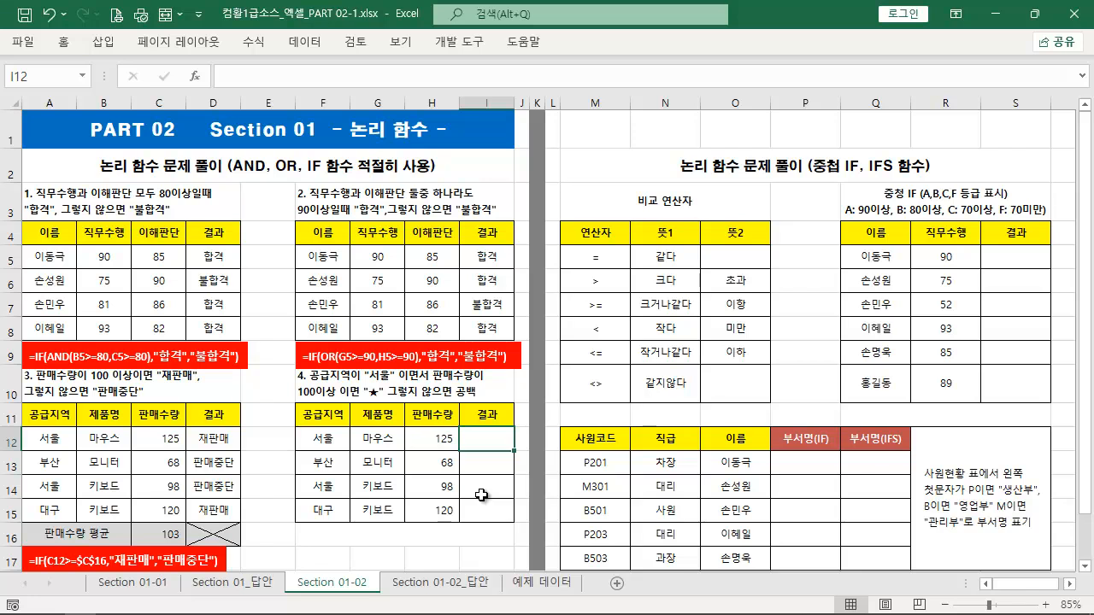
# - Start an IF formula in I12 with a nested AND whose first condition is F12="서울"
pyautogui.write('=I')
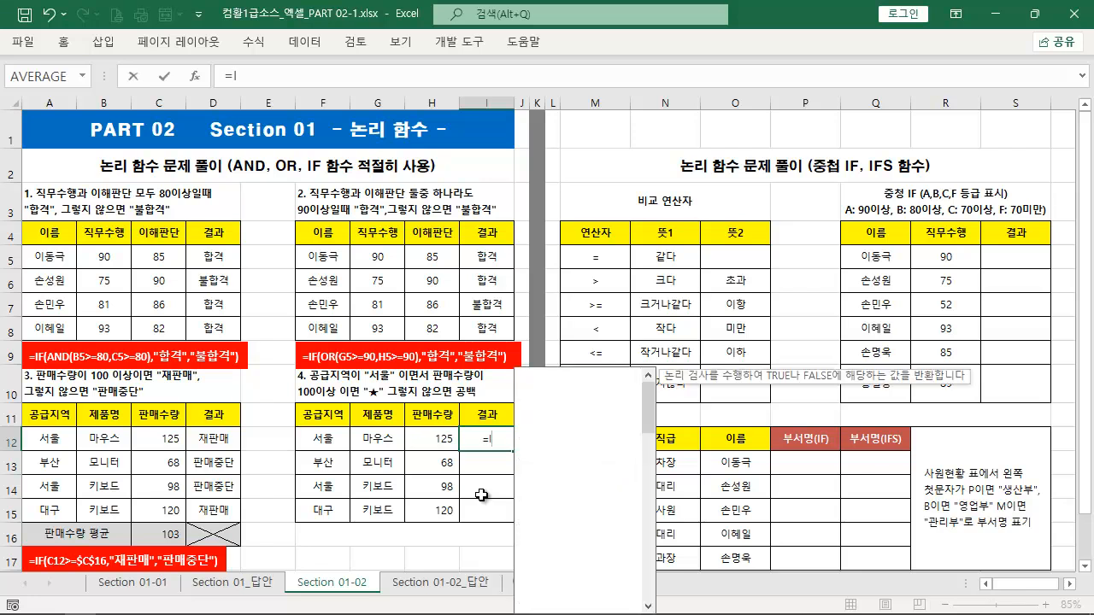
pyautogui.write('F(')
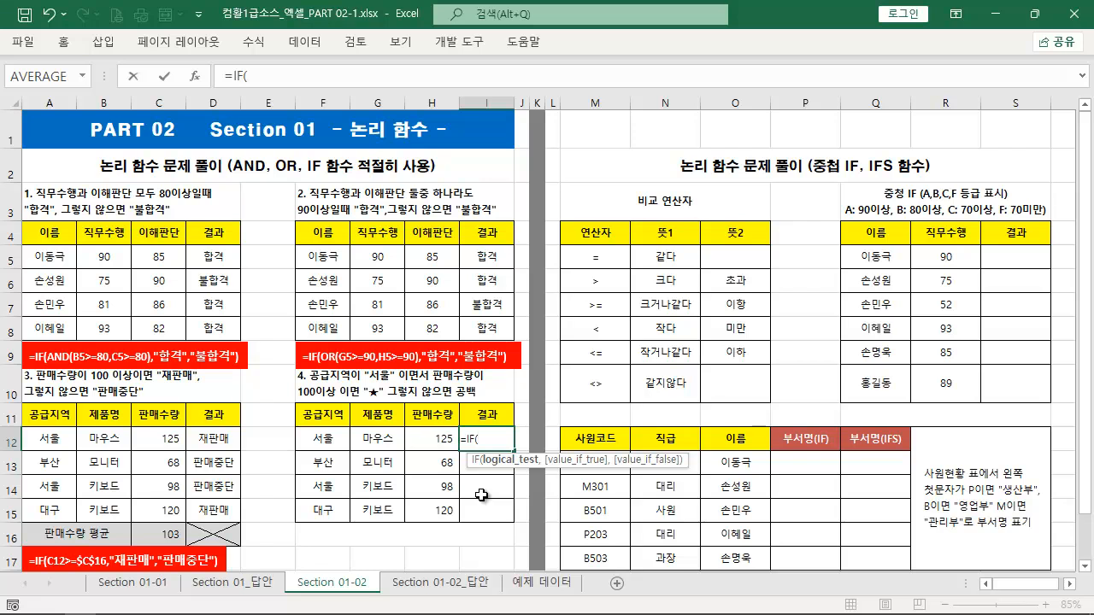
pyautogui.write('AND(')
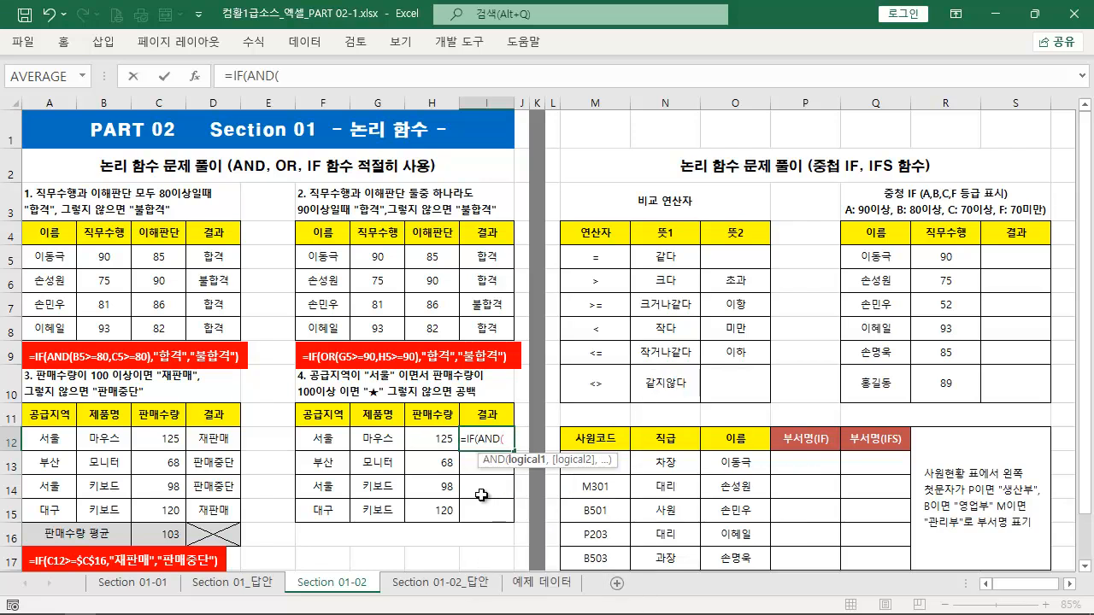
pyautogui.press('Left')
pyautogui.press('Left')
pyautogui.press('Left')
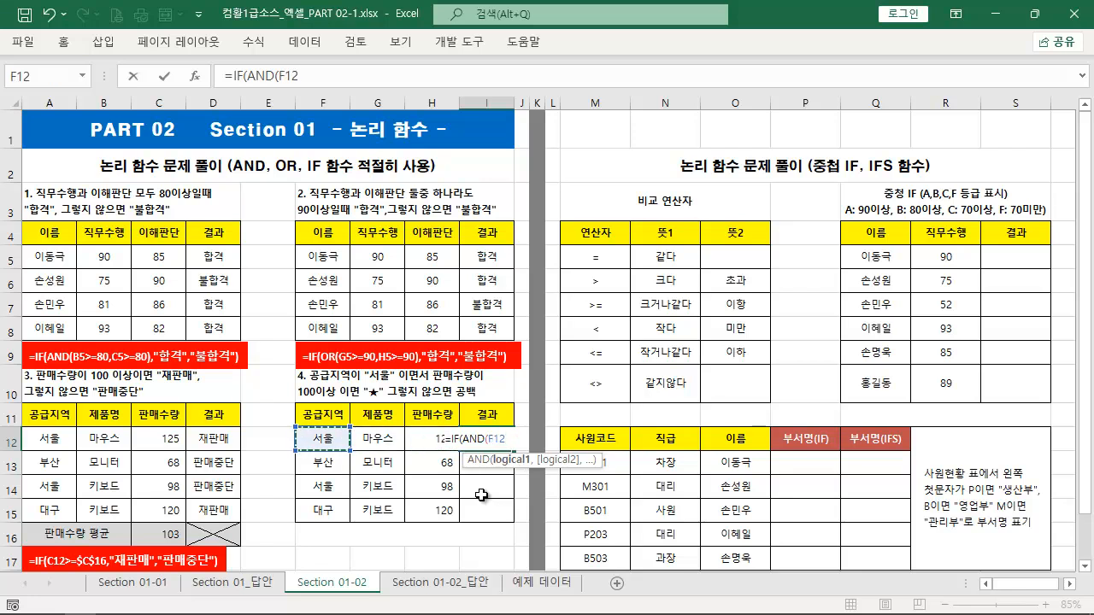
pyautogui.write('=')
pyautogui.write('"TJ')
pyautogui.press('BackSpace')
pyautogui.press('BackSpace')
pyautogui.write('서울"')
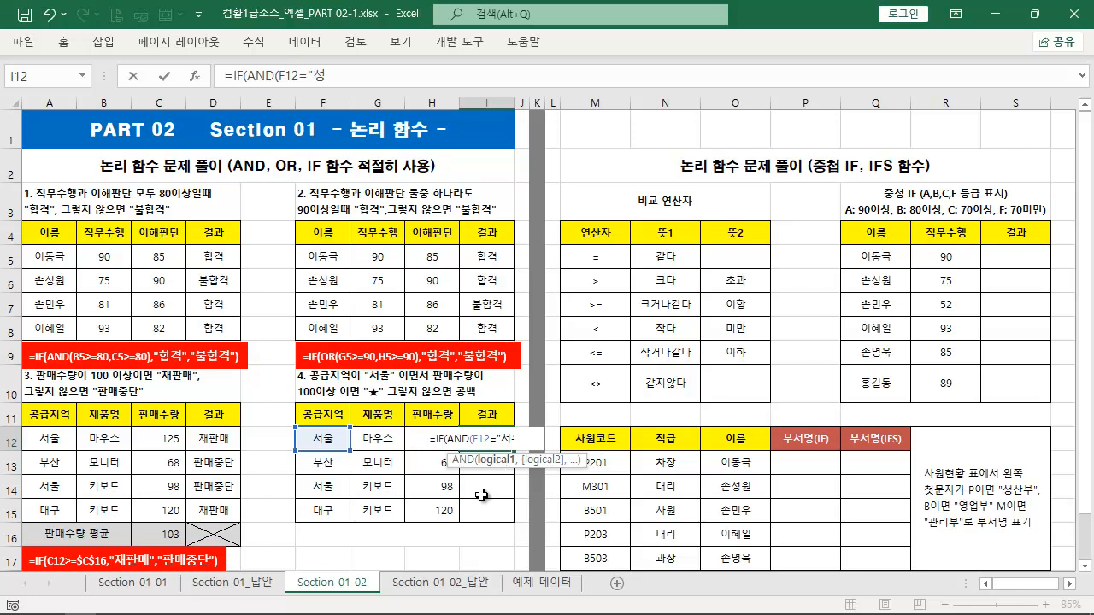
# - Add H12>=100 as the second AND condition in the I12 formula and close the AND function
pyautogui.write(',')
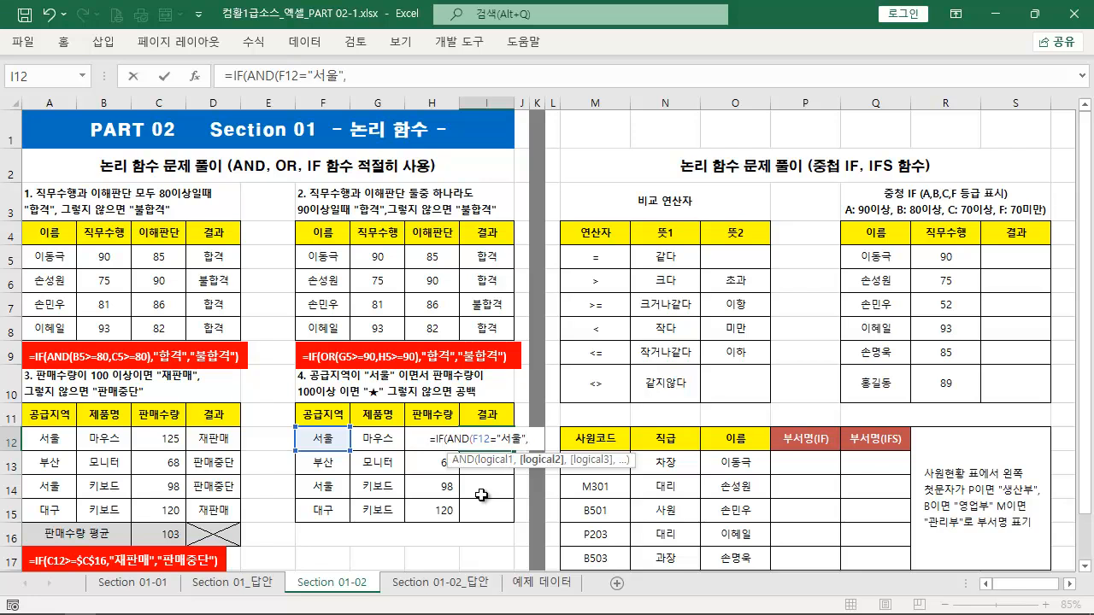
pyautogui.press('Left')
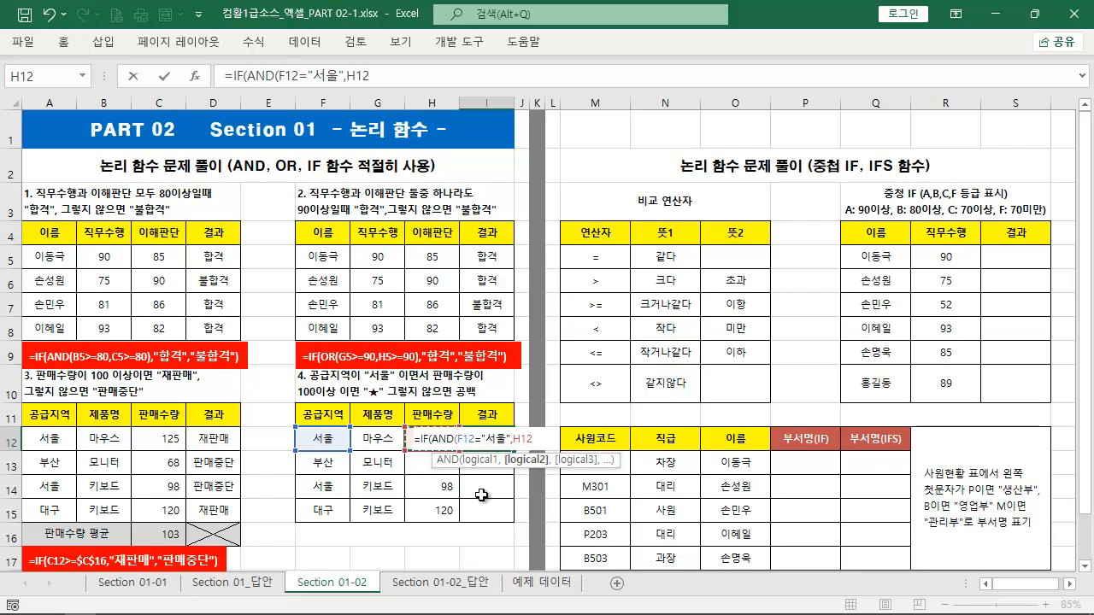
pyautogui.write('>=100')
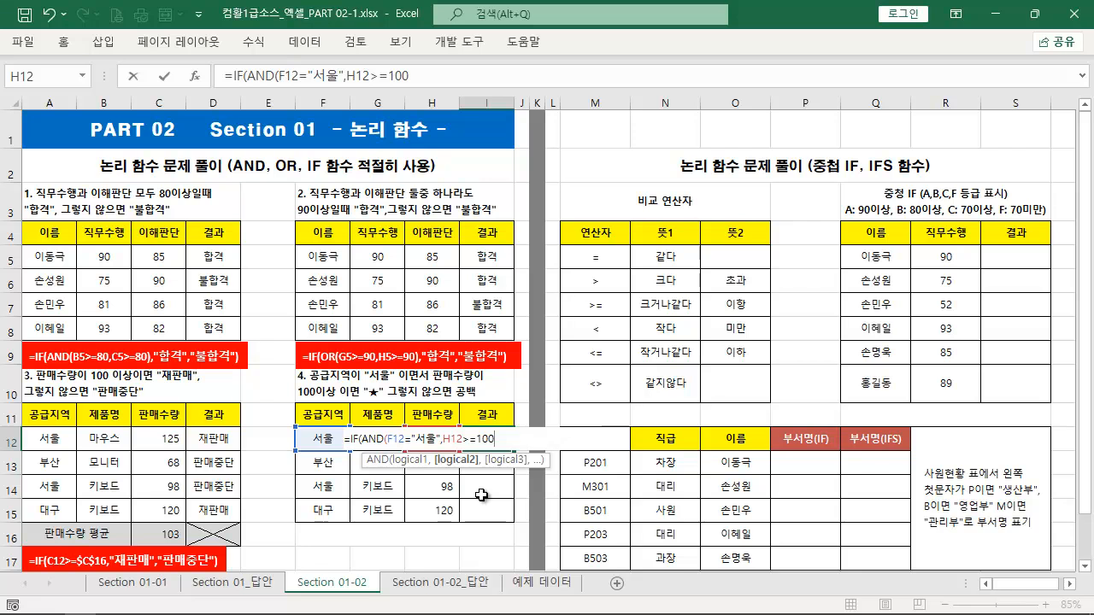
pyautogui.write(')')
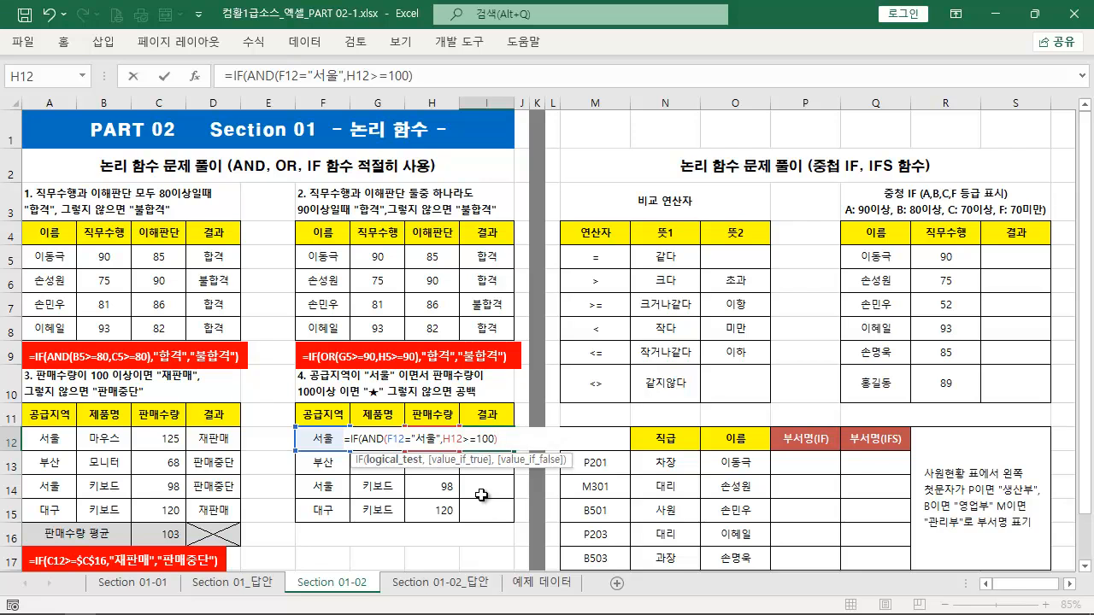
# - Complete the I12 formula with "★" if true and "" if false, and fill it down to I15
pyautogui.write(',')
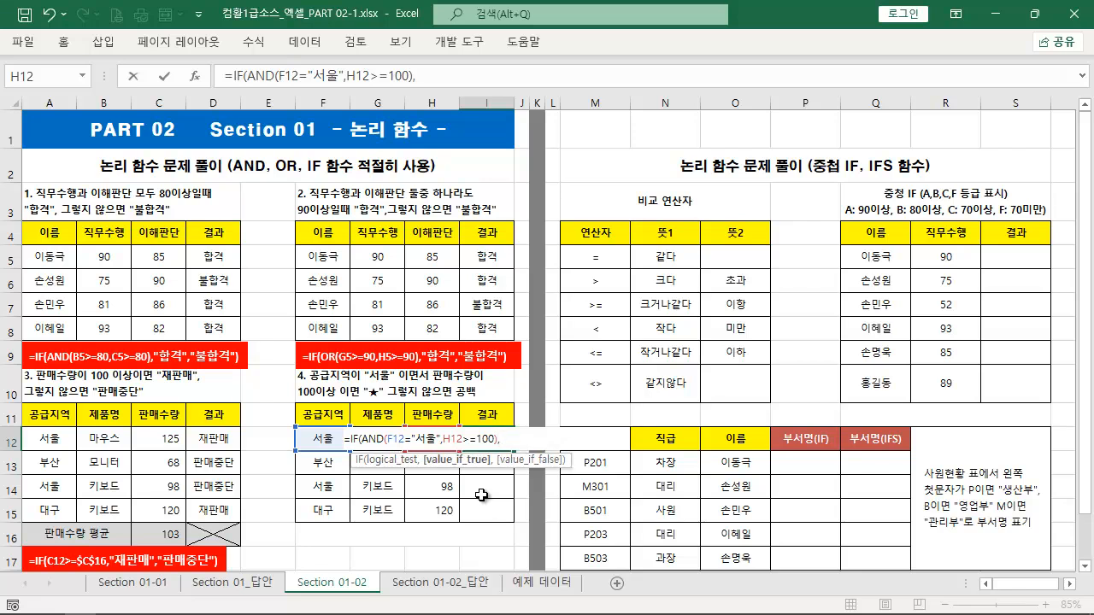
pyautogui.write('"A')
pyautogui.press('BackSpace')
pyautogui.write('ㅁ')
pyautogui.press('Hangul_Hanja')
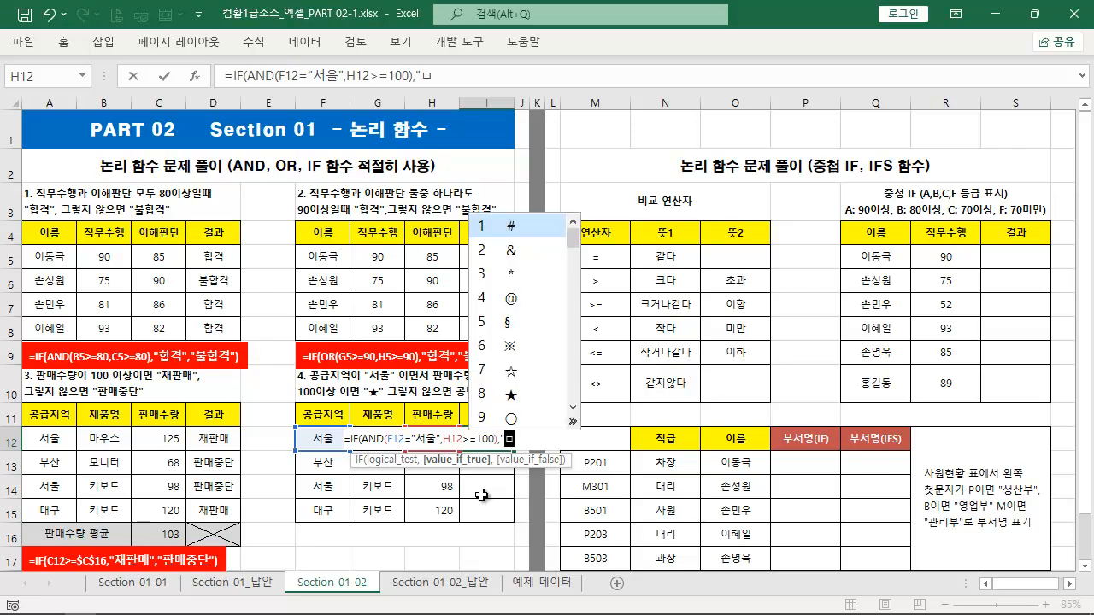
pyautogui.press('8')
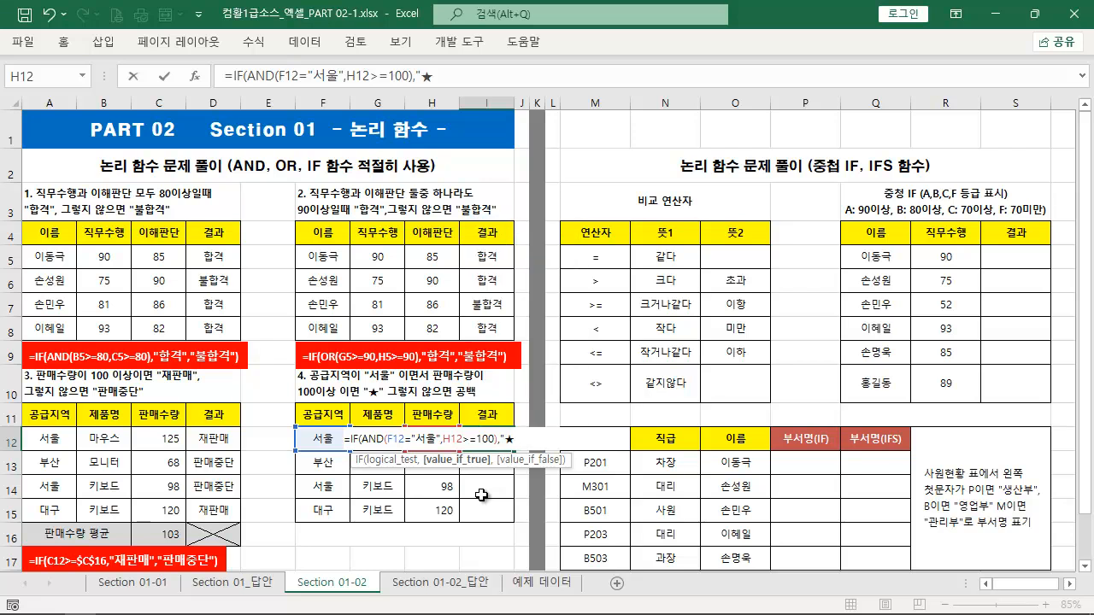
pyautogui.write('",""')
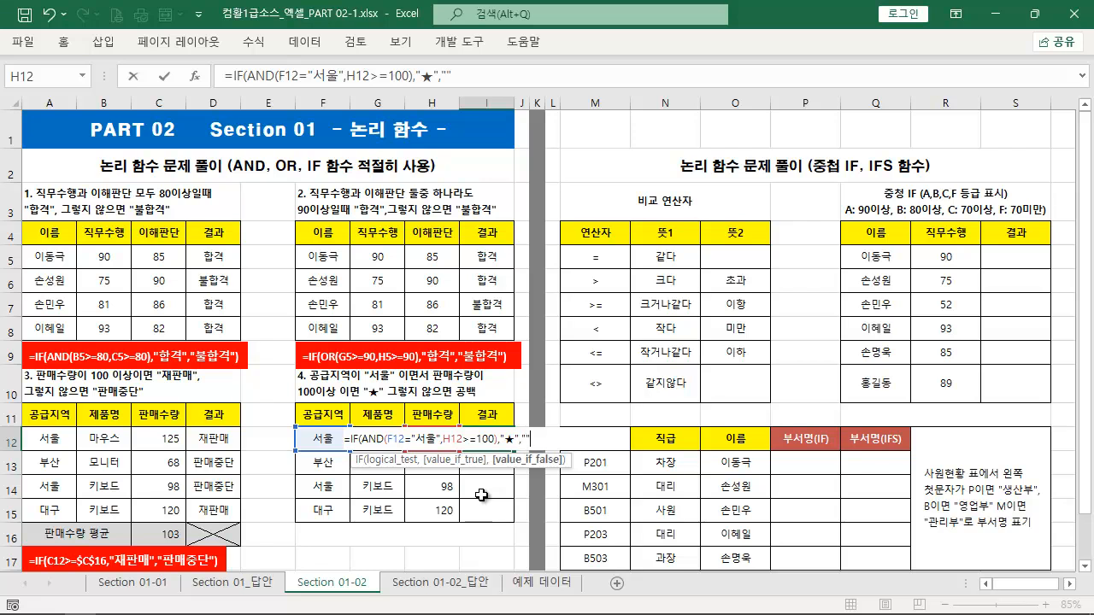
pyautogui.write(')')
pyautogui.hotkey('ctrl', 'Return')
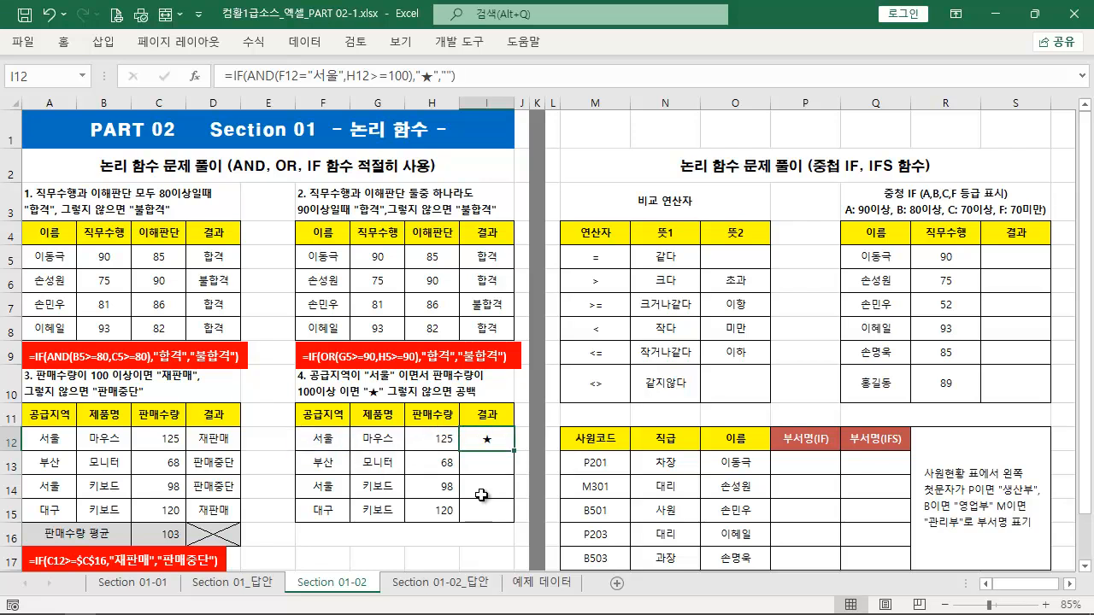
pyautogui.doubleClick(515, 454)
pyautogui.click(505, 448)
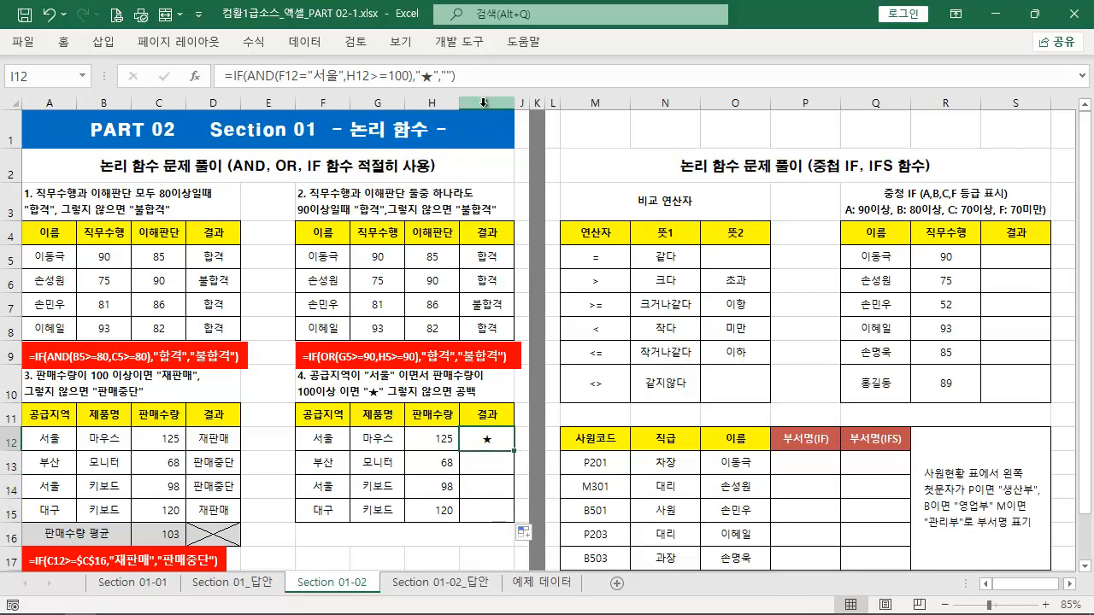
# - Duplicate the red formula text box below the fourth table and replace its text with the I12 formula
pyautogui.click(472, 76)
pyautogui.moveTo(472, 76); pyautogui.dragTo(14, 64)
pyautogui.hotkey('ctrl', 'c')
pyautogui.press('Escape')
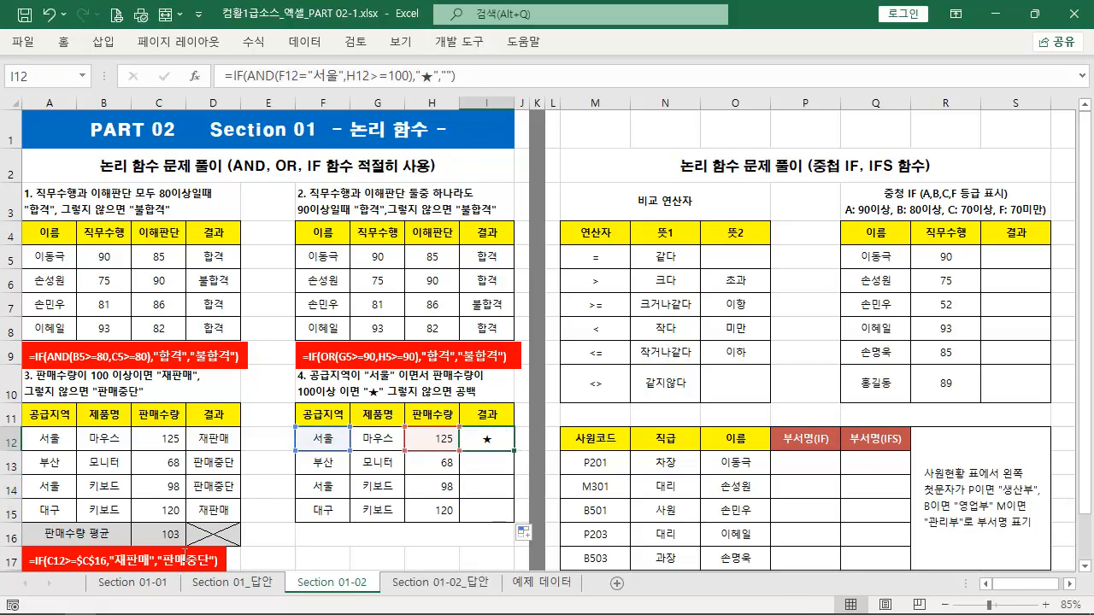
pyautogui.click(210, 556)
pyautogui.moveTo(210, 550); pyautogui.dragTo(475, 528)
pyautogui.click(382, 551)
pyautogui.hotkey('ctrl', 'a')
pyautogui.hotkey('ctrl', 'v')
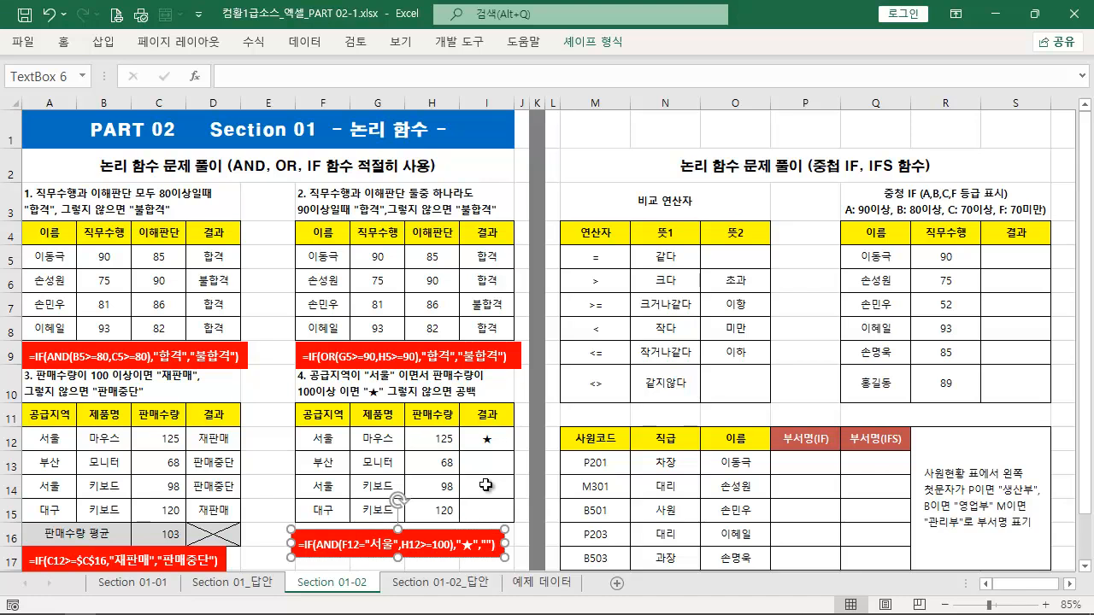
pyautogui.moveTo(465, 452); pyautogui.dragTo(502, 517)
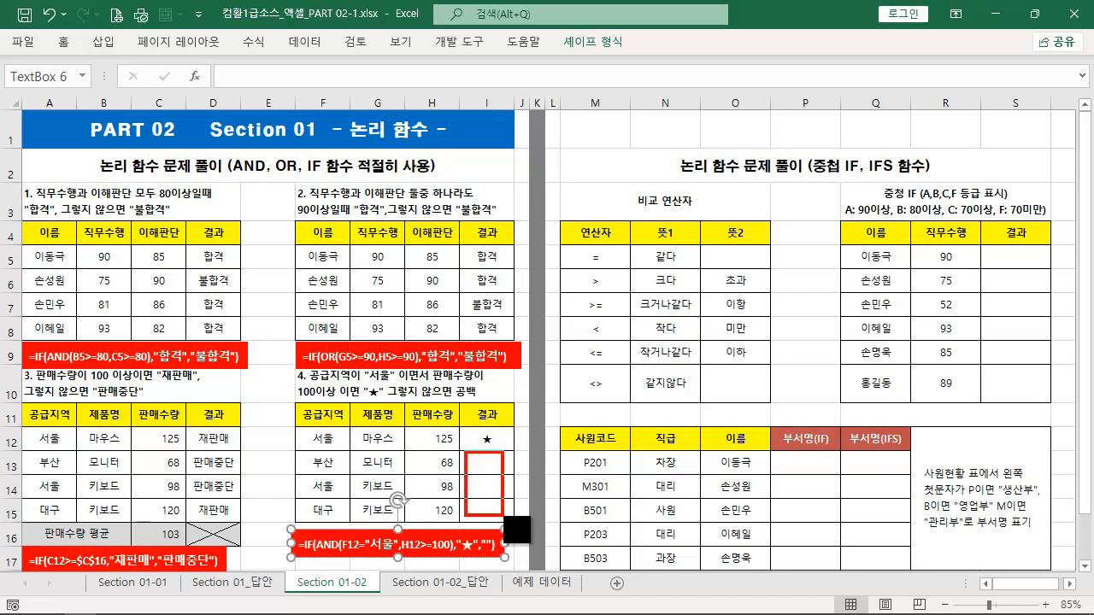
pyautogui.press('Escape')
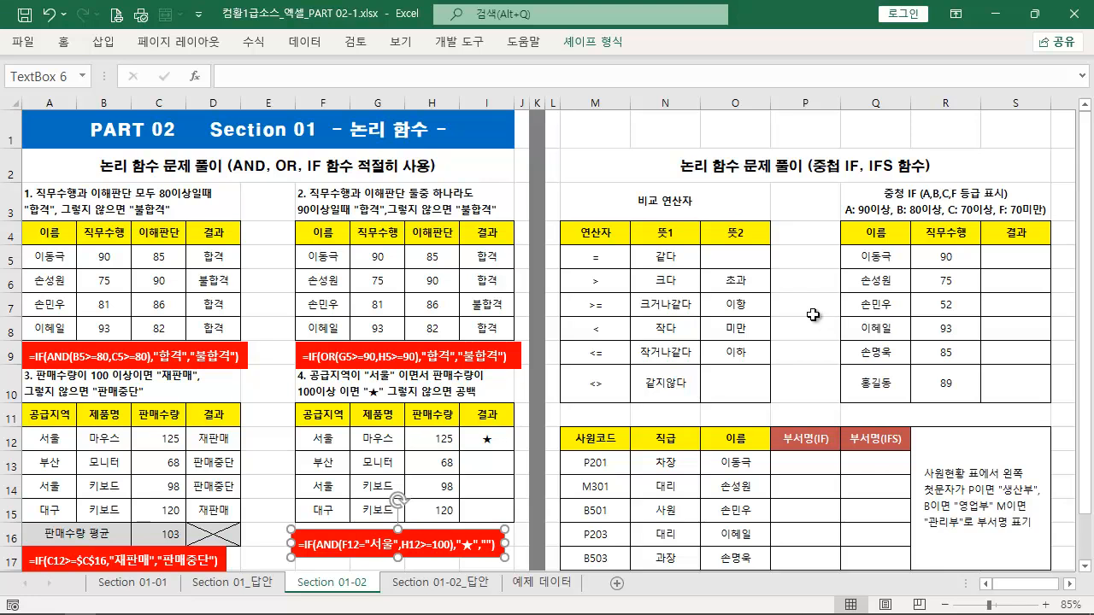
# - Start an IF formula in S5, the first result cell of the nested IF exercise, with the condition R5>=90
pyautogui.click(1000, 259)
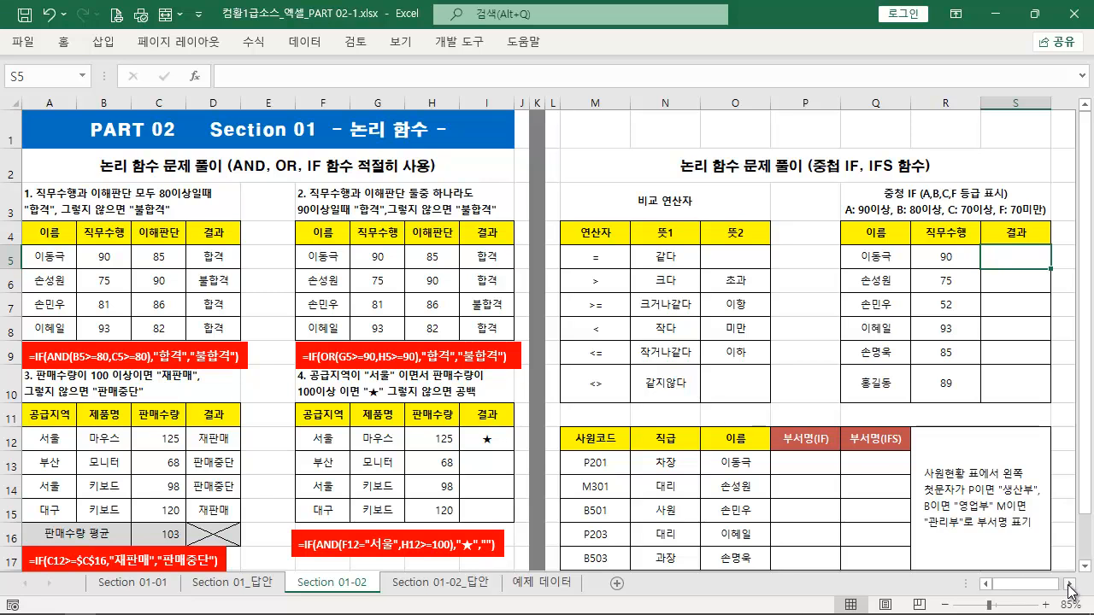
pyautogui.moveTo(1072, 590); pyautogui.dragTo(1073, 591)
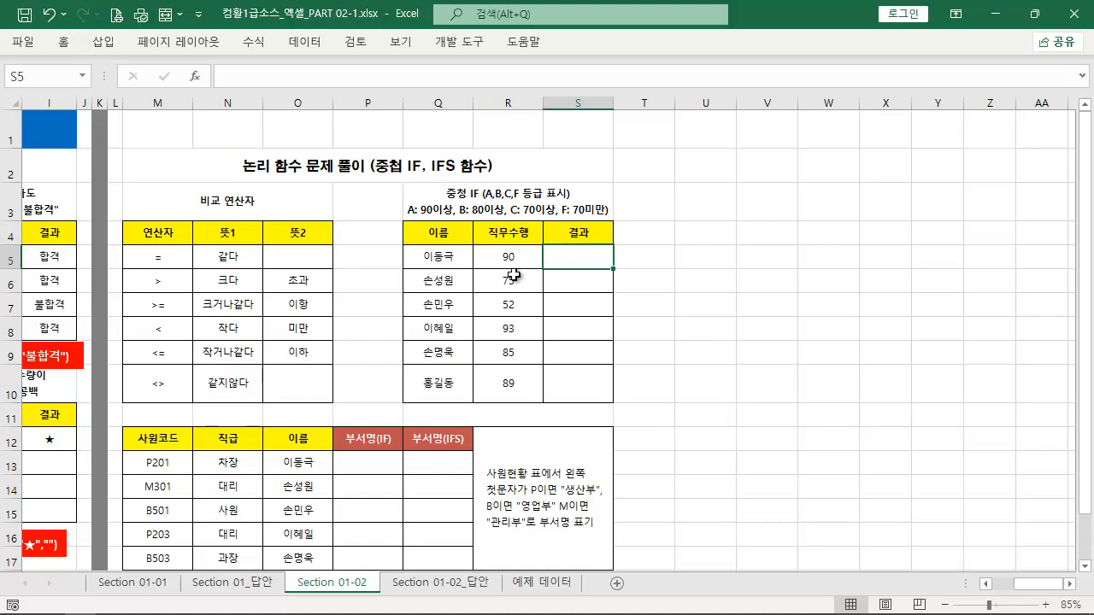
pyautogui.moveTo(401, 203); pyautogui.dragTo(621, 218)
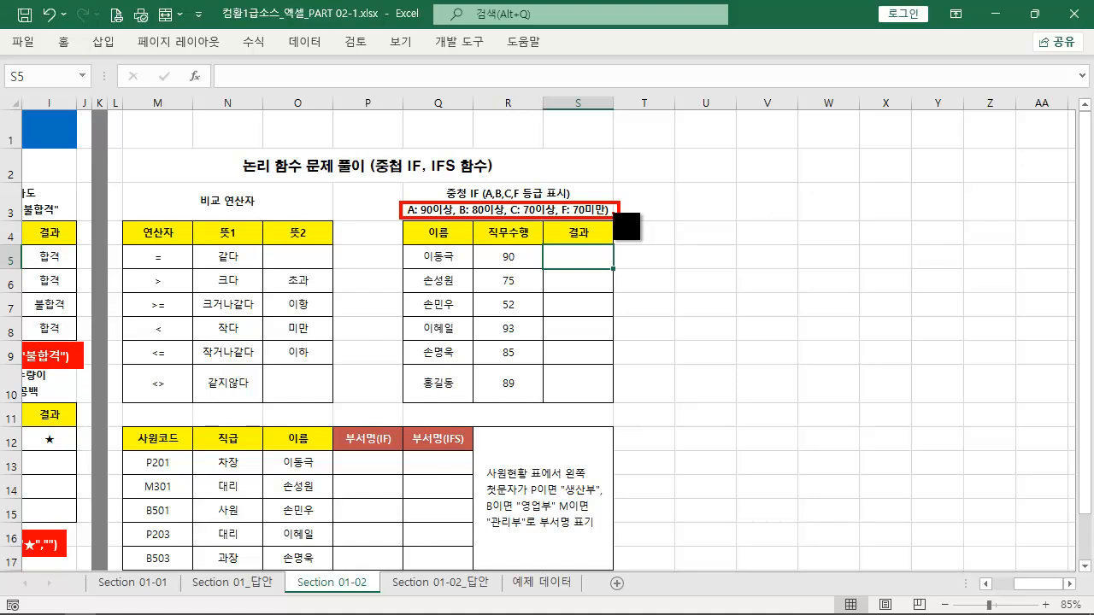
pyautogui.press('Escape')
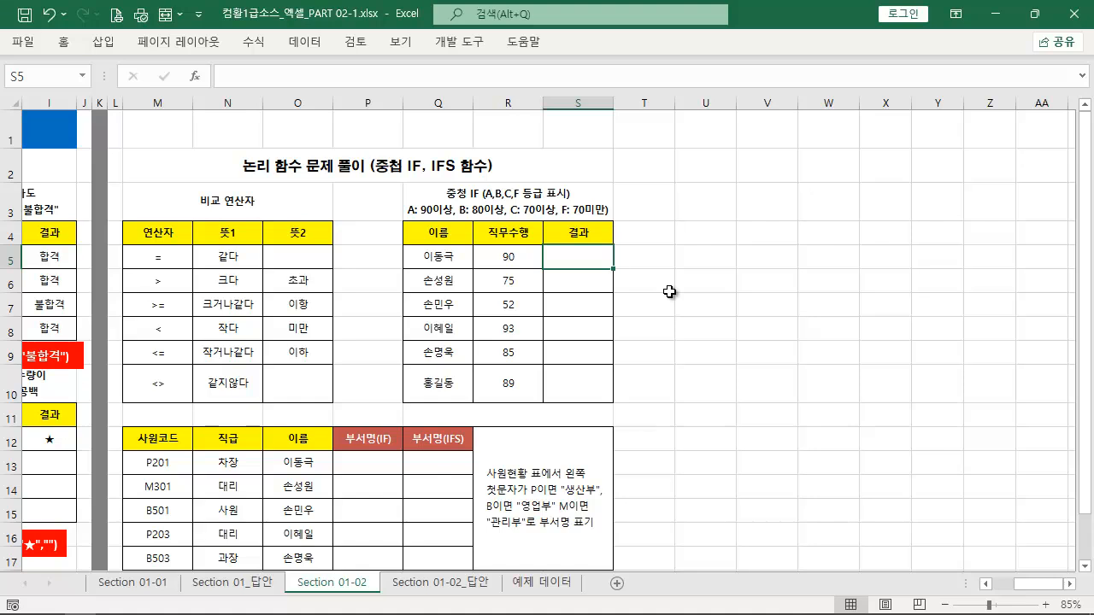
pyautogui.write('=I')
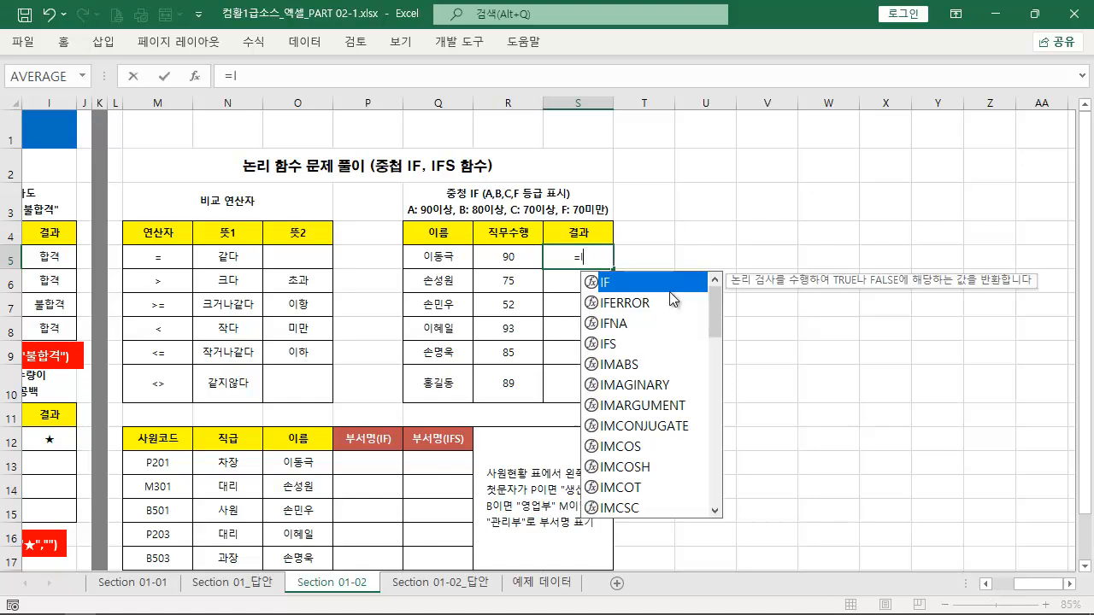
pyautogui.write('F(')
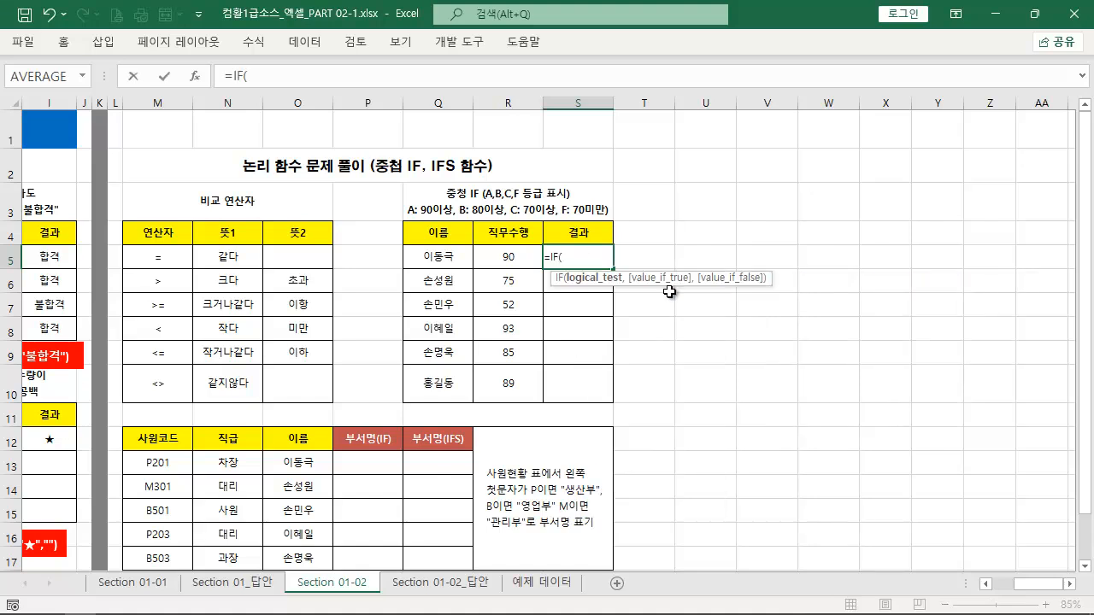
pyautogui.press('Left')
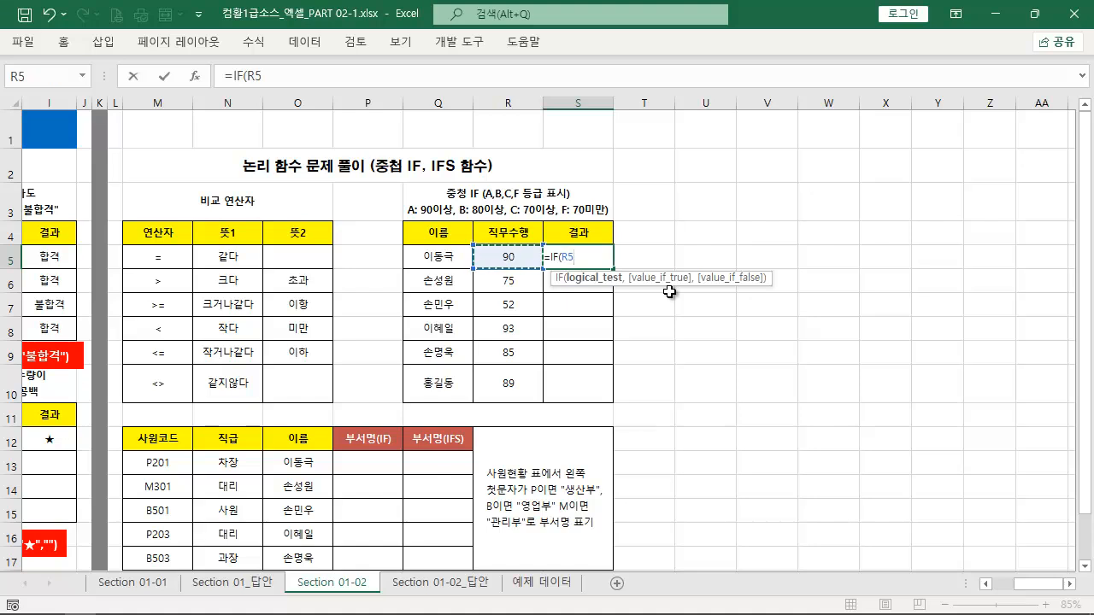
pyautogui.write('>=90')
pyautogui.write(',')
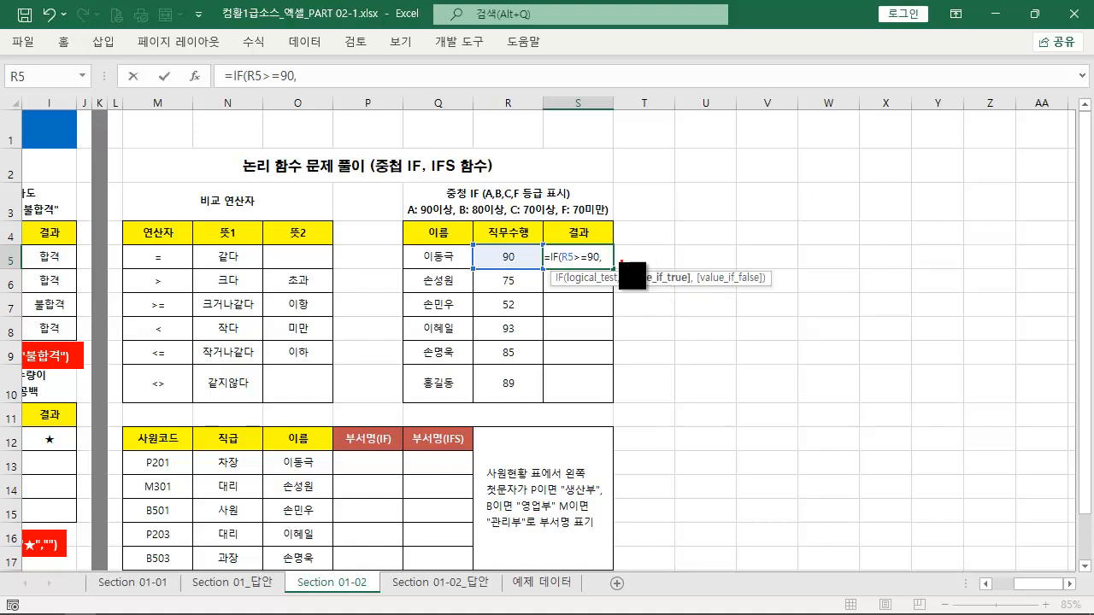
# - Complete the S5 formula with "A" if true and "B" if false
pyautogui.moveTo(556, 266); pyautogui.dragTo(602, 266)
pyautogui.press('Escape')
pyautogui.write('"')
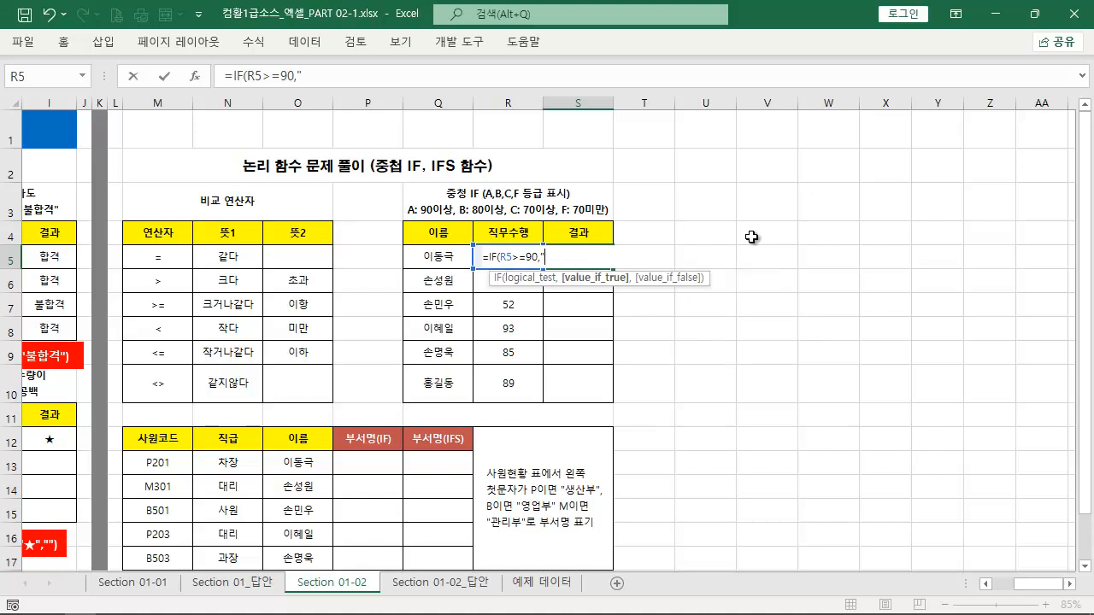
pyautogui.write('A",')
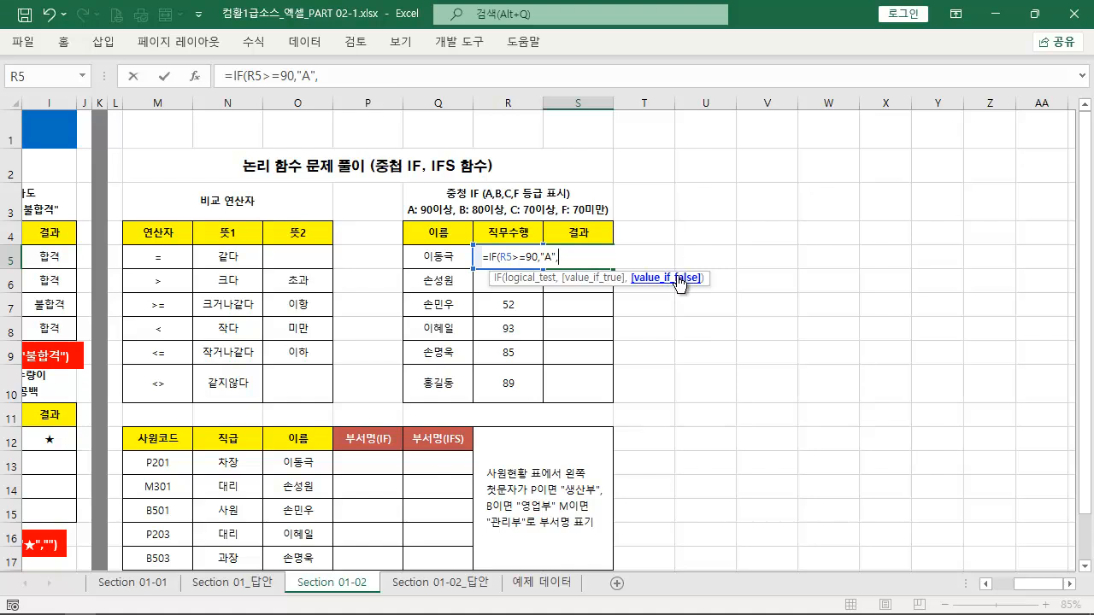
pyautogui.write('"B")')
pyautogui.hotkey('ctrl', 'Return')
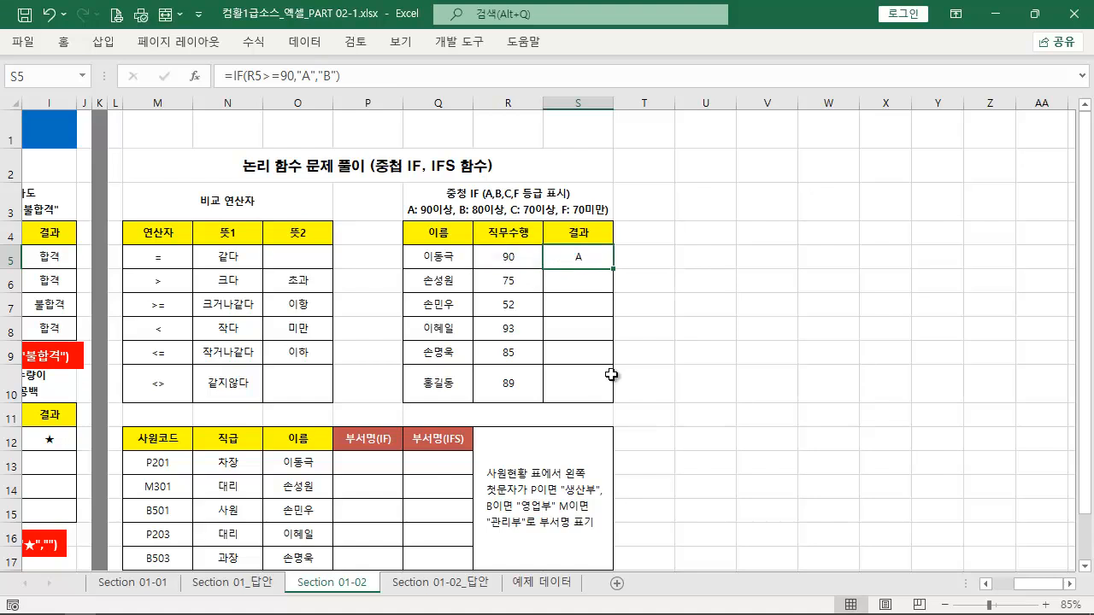
# - Try filling the S5 formula down to S10, and undo the fill
pyautogui.moveTo(616, 270); pyautogui.dragTo(578, 395)
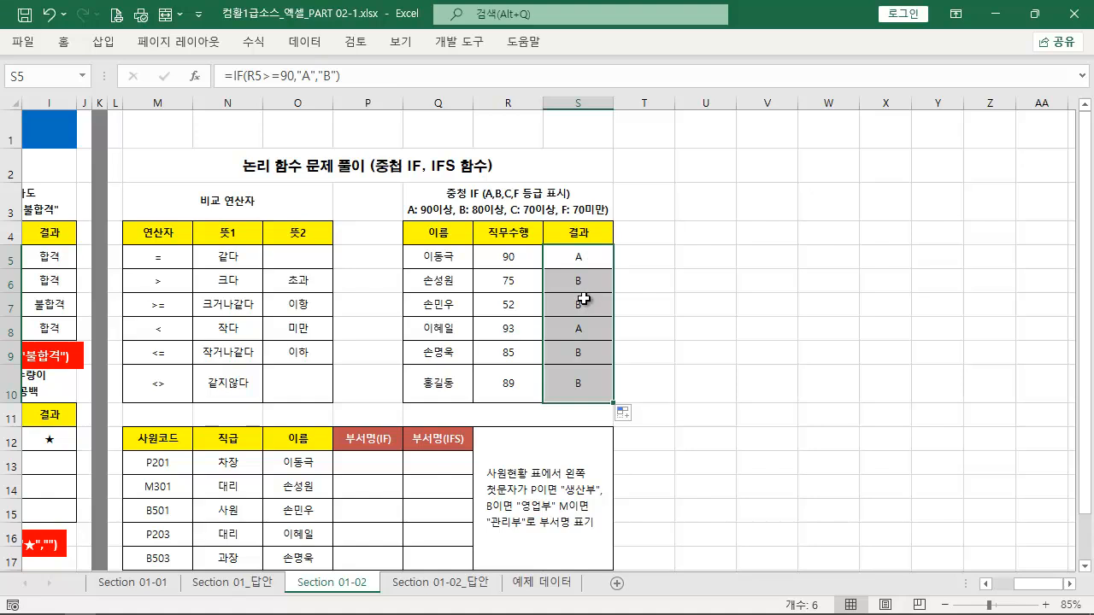
pyautogui.hotkey('ctrl', 'z')
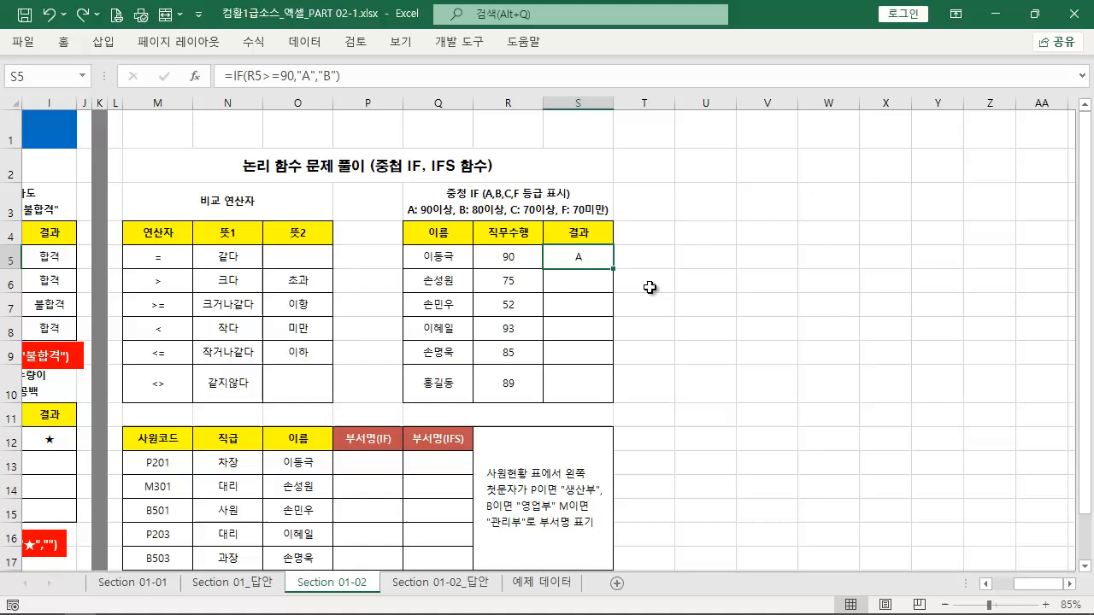
# - Reopen the S5 formula for editing and remove its closing parenthesis and the "B" value-if-false argument
pyautogui.doubleClick(603, 263)
pyautogui.press('BackSpace')
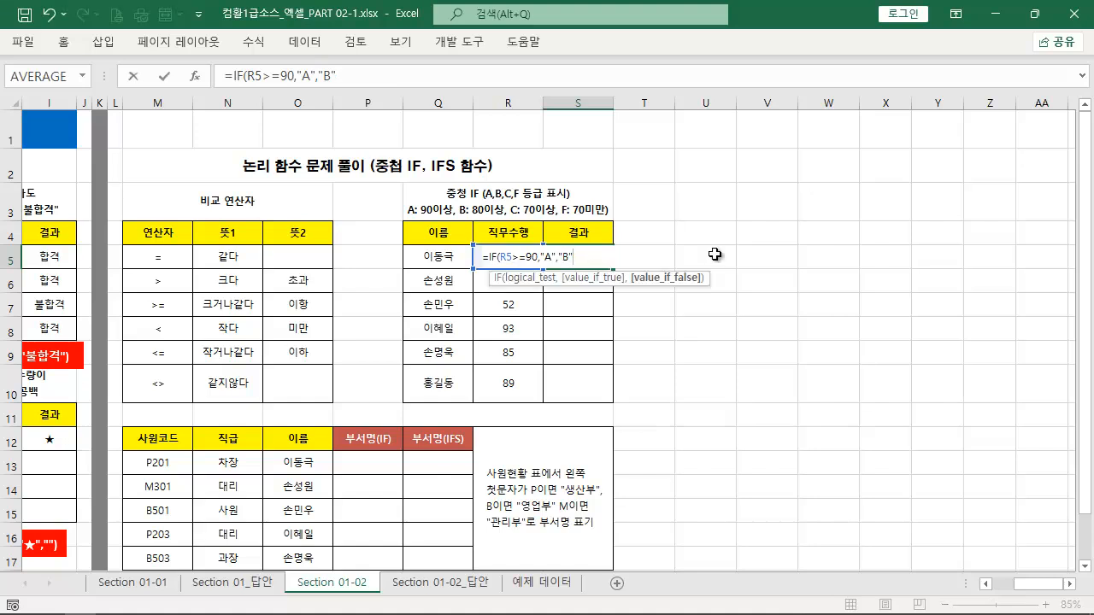
pyautogui.moveTo(625, 267)
pyautogui.mouseDown()
pyautogui.moveTo(684, 303)
pyautogui.moveTo(727, 303)
pyautogui.mouseUp()
pyautogui.moveTo(657, 267); pyautogui.dragTo(584, 256)
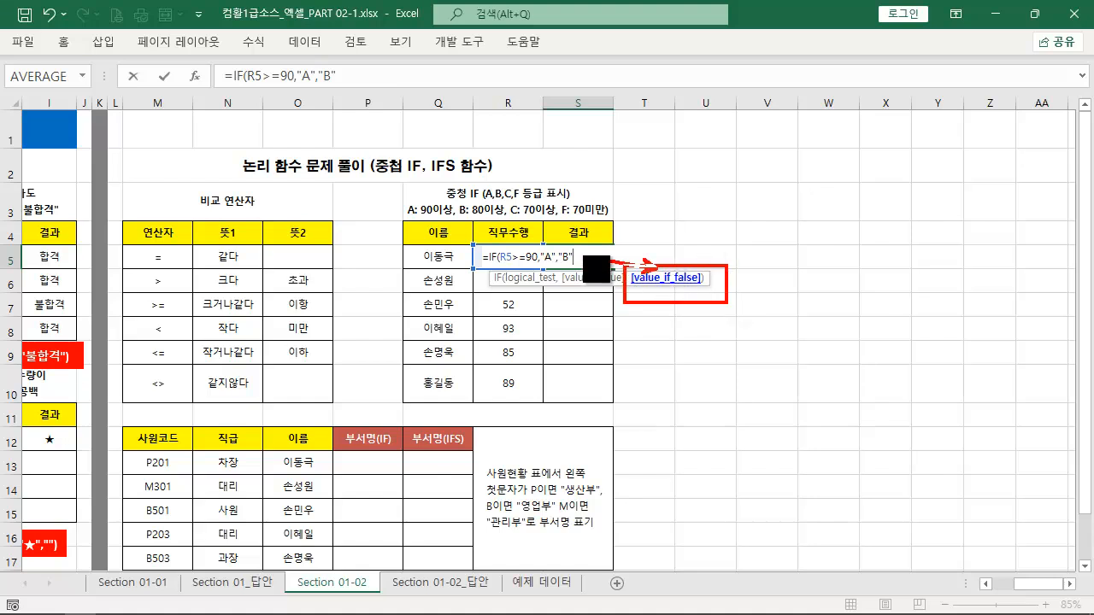
pyautogui.press('Escape')
pyautogui.hotkey('ctrl', '2')
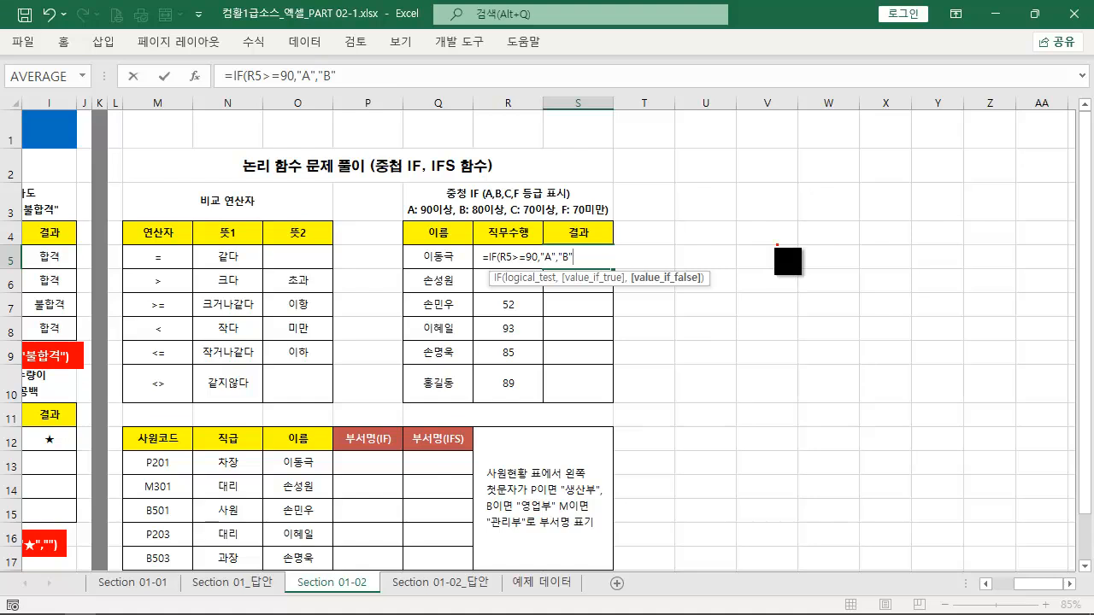
pyautogui.moveTo(710, 291)
pyautogui.mouseDown()
pyautogui.moveTo(631, 268)
pyautogui.moveTo(663, 265)
pyautogui.mouseUp()
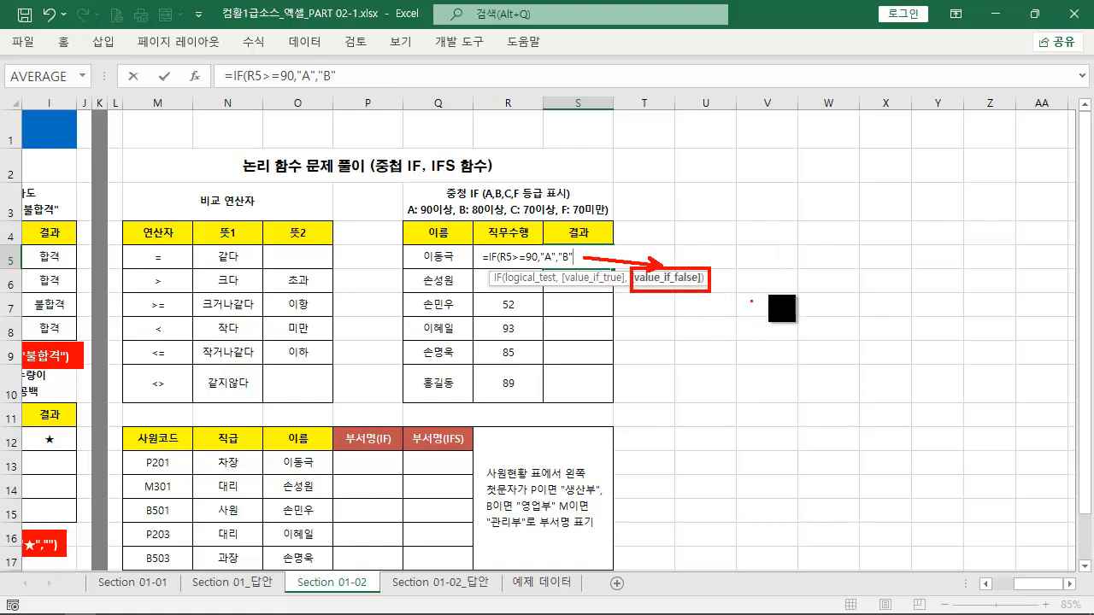
pyautogui.press('Escape')
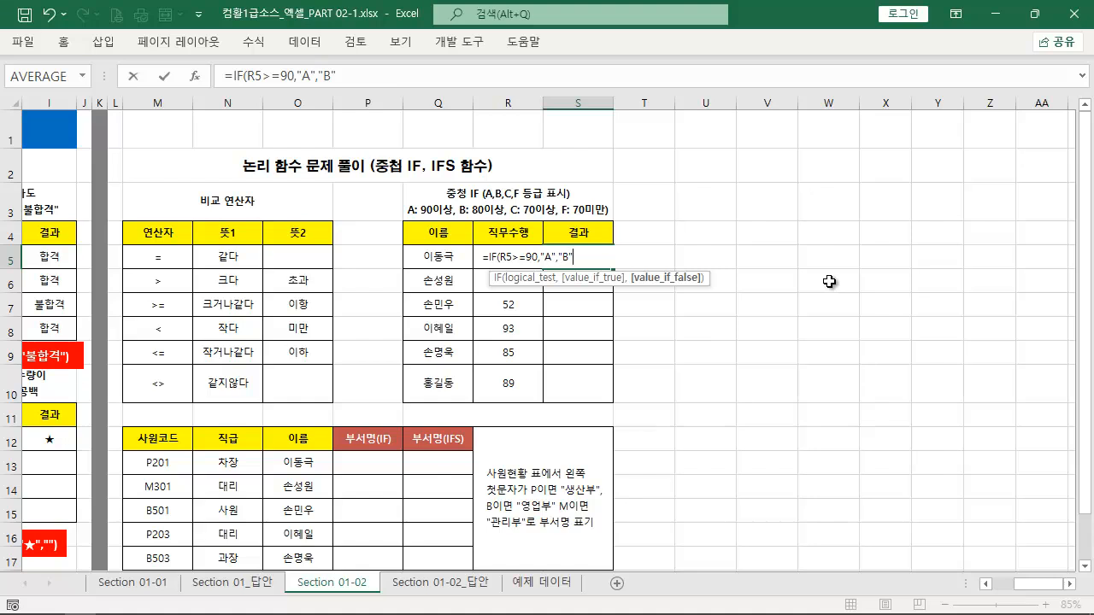
pyautogui.press('BackSpace')
pyautogui.press('BackSpace')
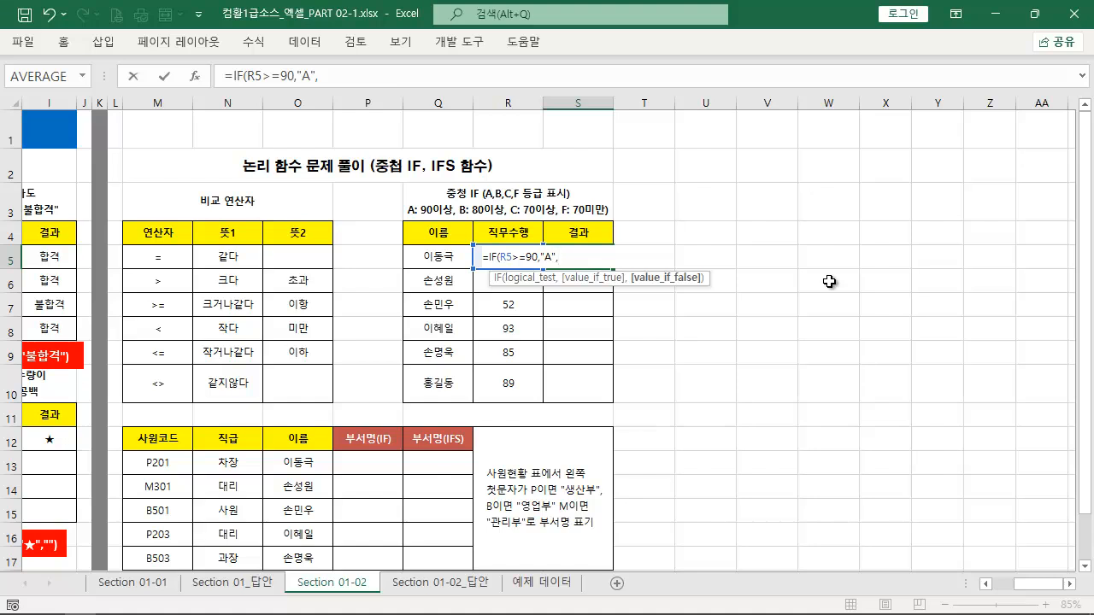
# - Nest a second IF as the value-if-false argument in S5, with condition R5>=80 and "B" if true
pyautogui.write('IF')
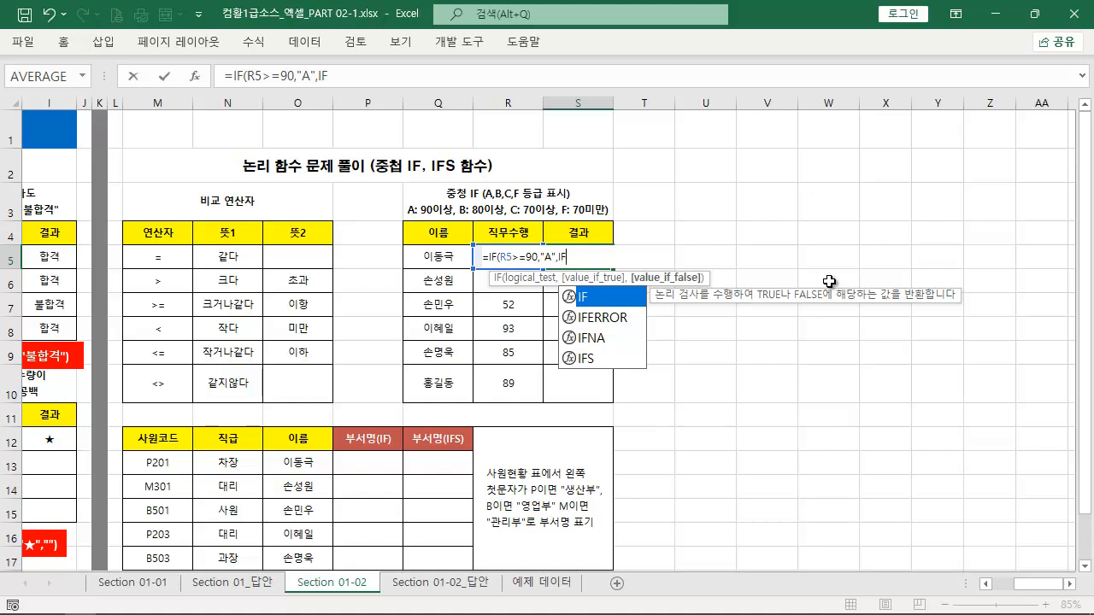
pyautogui.write('(')
pyautogui.press('Left')
pyautogui.press('Right')
pyautogui.press('Left')
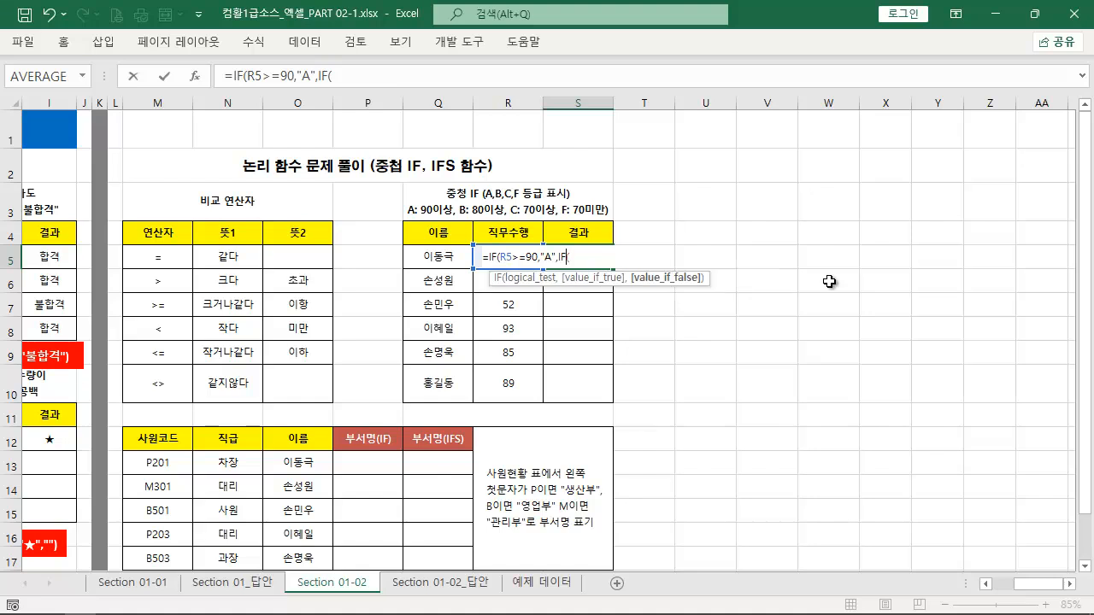
pyautogui.press('Right')
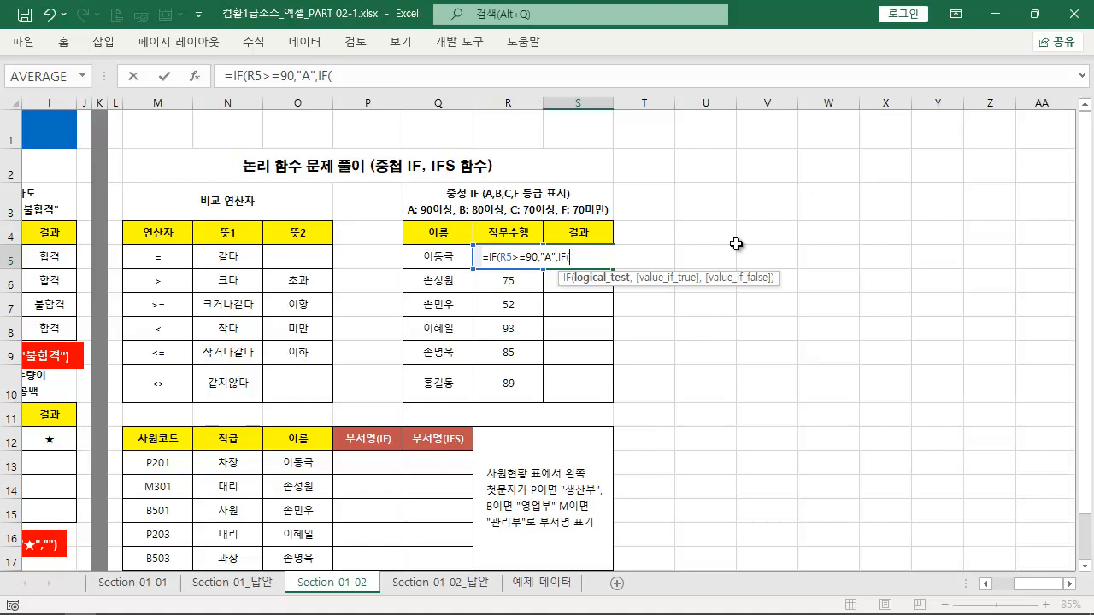
pyautogui.press('Left')
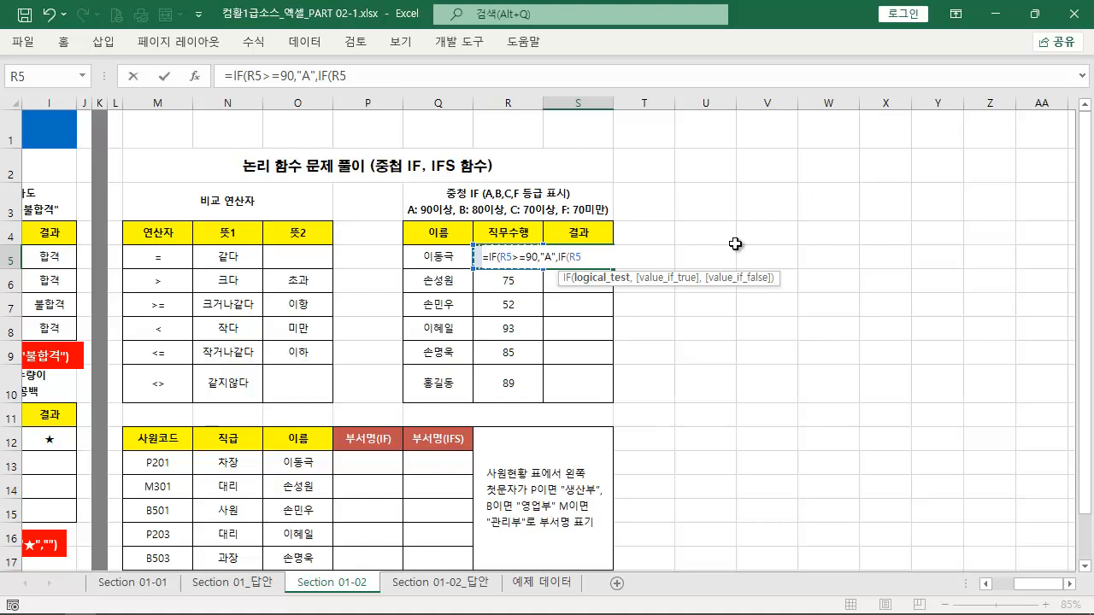
pyautogui.write('>=80')
pyautogui.write(',')
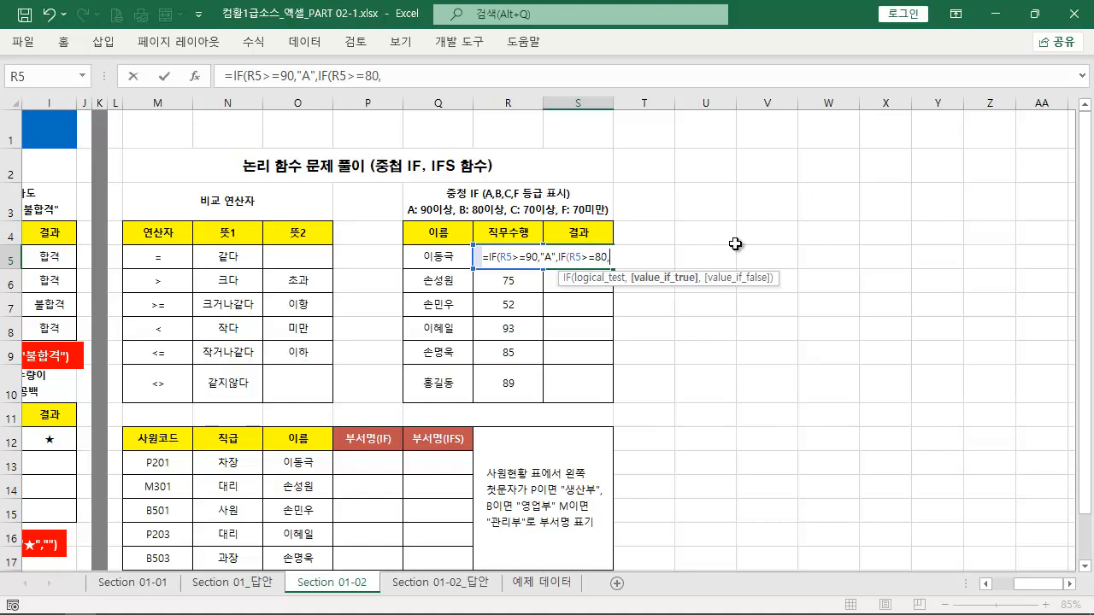
pyautogui.write('"')
pyautogui.write('B')
pyautogui.write(',')
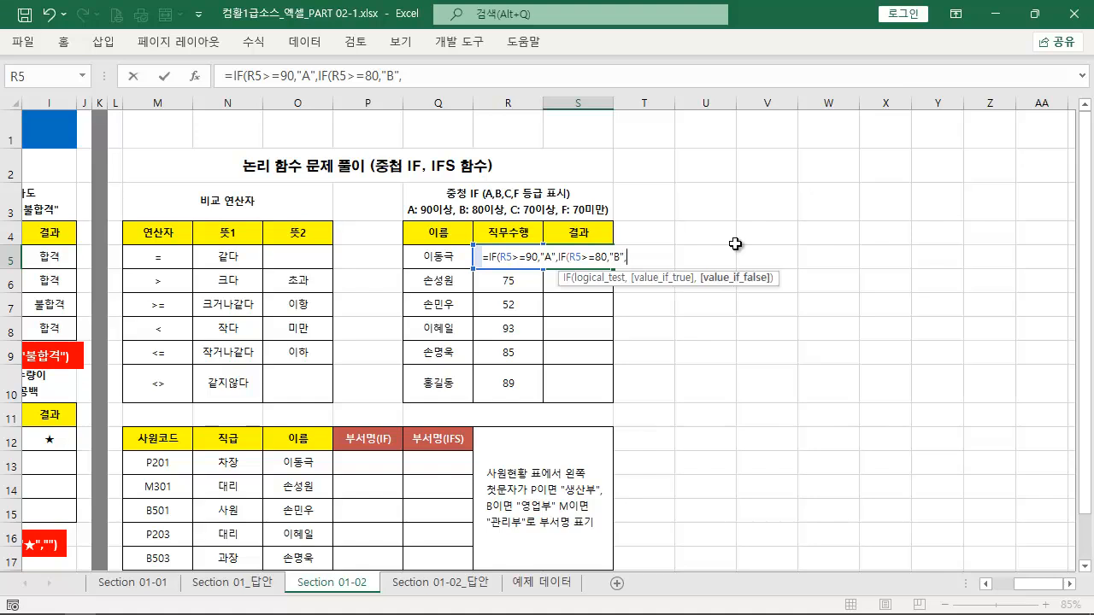
# - Copy the nested IF(R5>=80,"B", part of the S5 formula and paste it at the formula's end
pyautogui.moveTo(728, 295); pyautogui.dragTo(712, 391)
pyautogui.press('Escape')
pyautogui.click(558, 257)
pyautogui.click(643, 280)
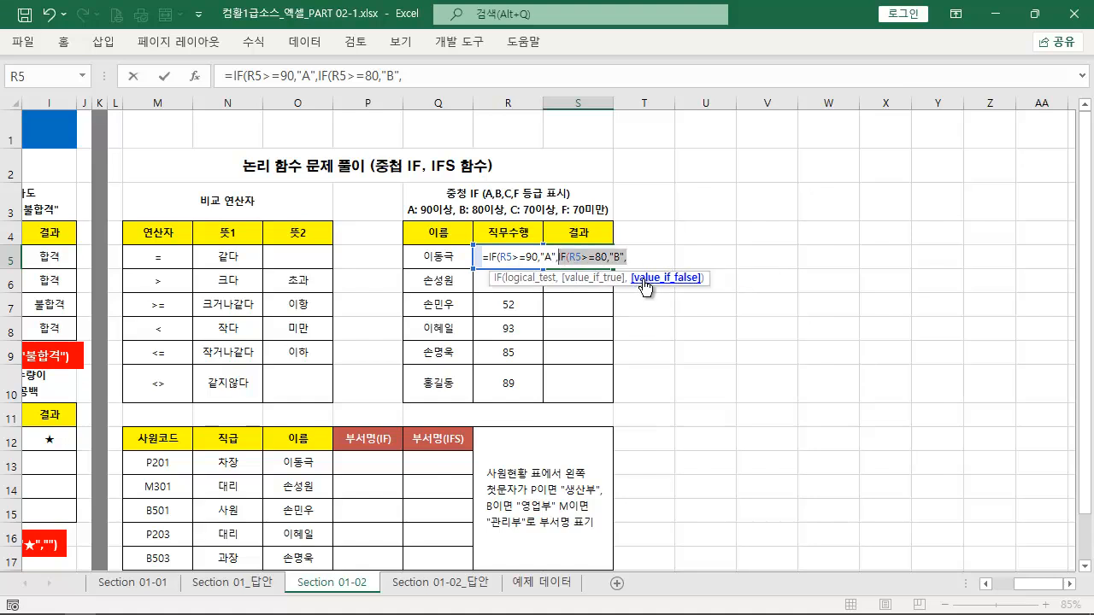
pyautogui.hotkey('ctrl', 'c')
pyautogui.press('Right')
pyautogui.hotkey('ctrl', 'v')
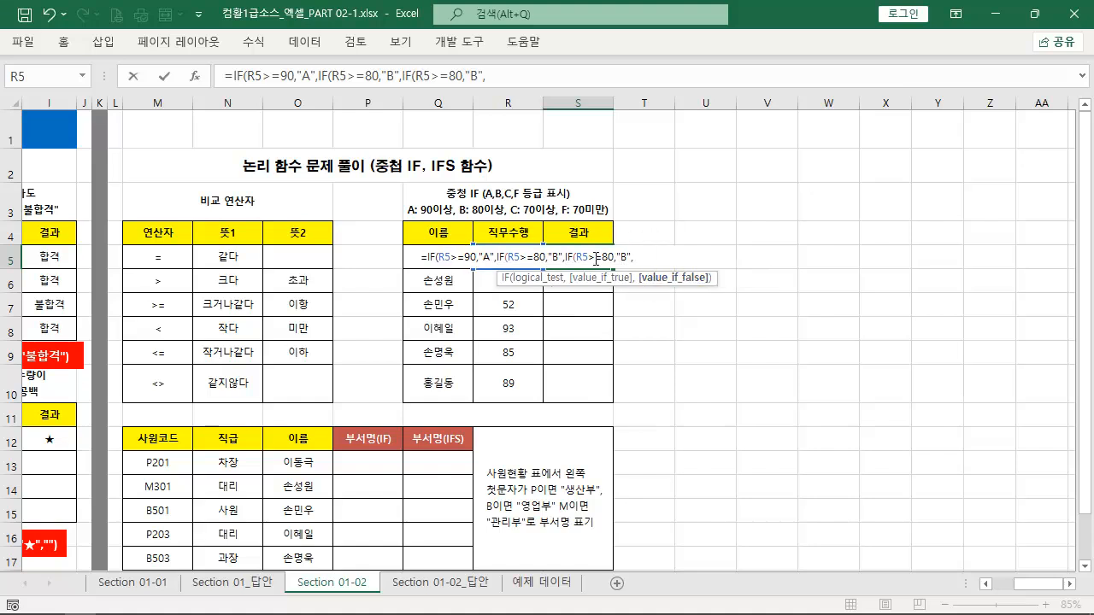
# - Change the last nested IF in the S5 formula to test R5>=70 and return "C" if true
pyautogui.moveTo(601, 256); pyautogui.dragTo(609, 257)
pyautogui.write('7')
pyautogui.press('Right')
pyautogui.press('Right')
pyautogui.hotkey('shift', 'Right')
pyautogui.write('C')
pyautogui.press('Right')
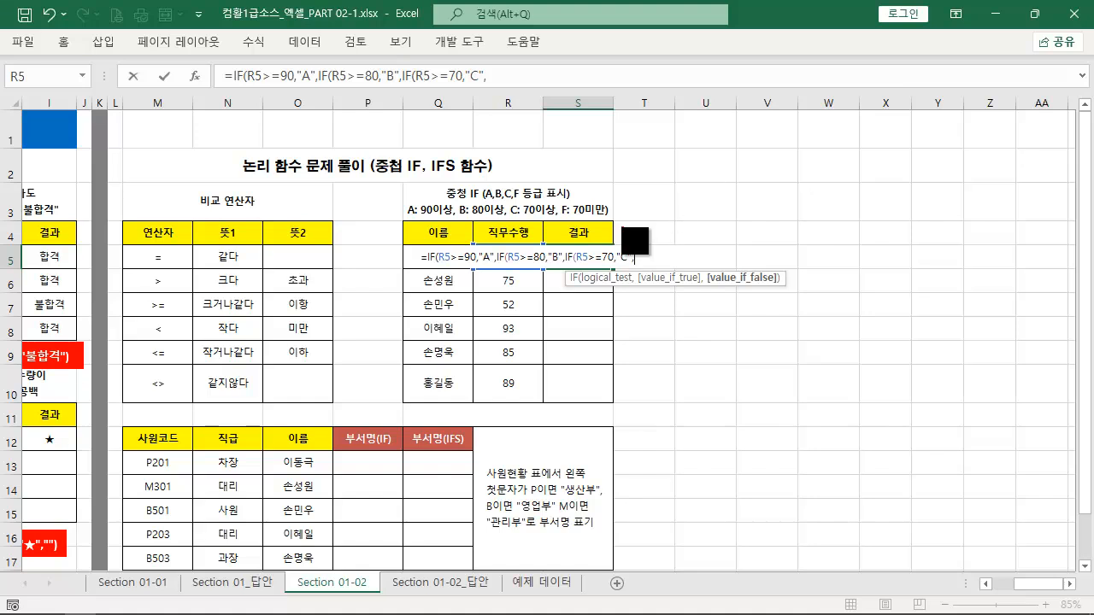
# - Finish the S5 formula with "F" as the final value-if-false and three closing parentheses, and fill it down to S10
pyautogui.moveTo(622, 228); pyautogui.dragTo(551, 189)
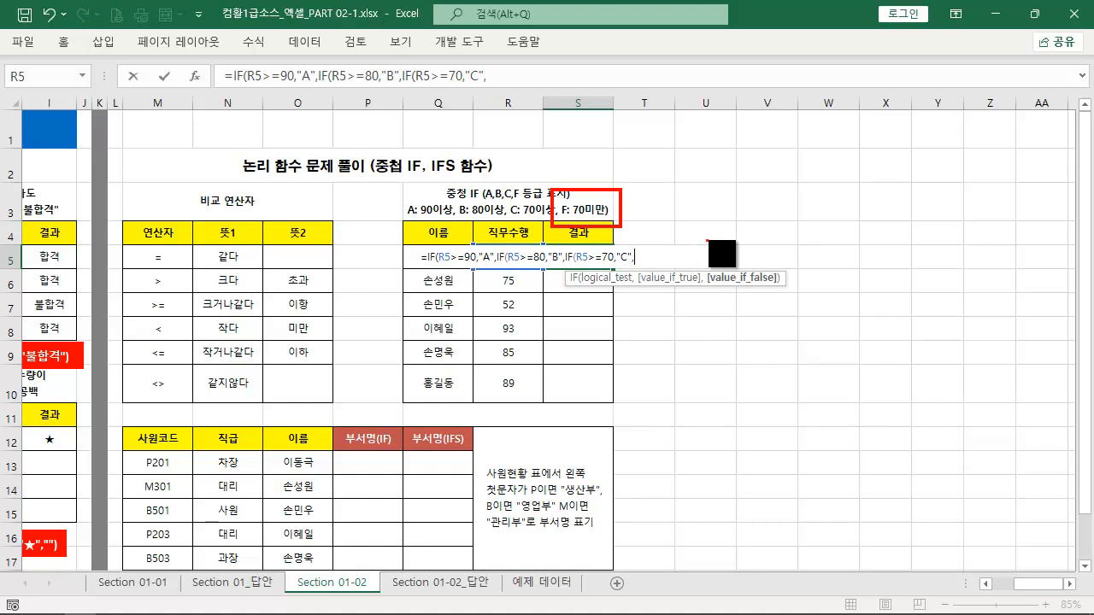
pyautogui.press('Escape')
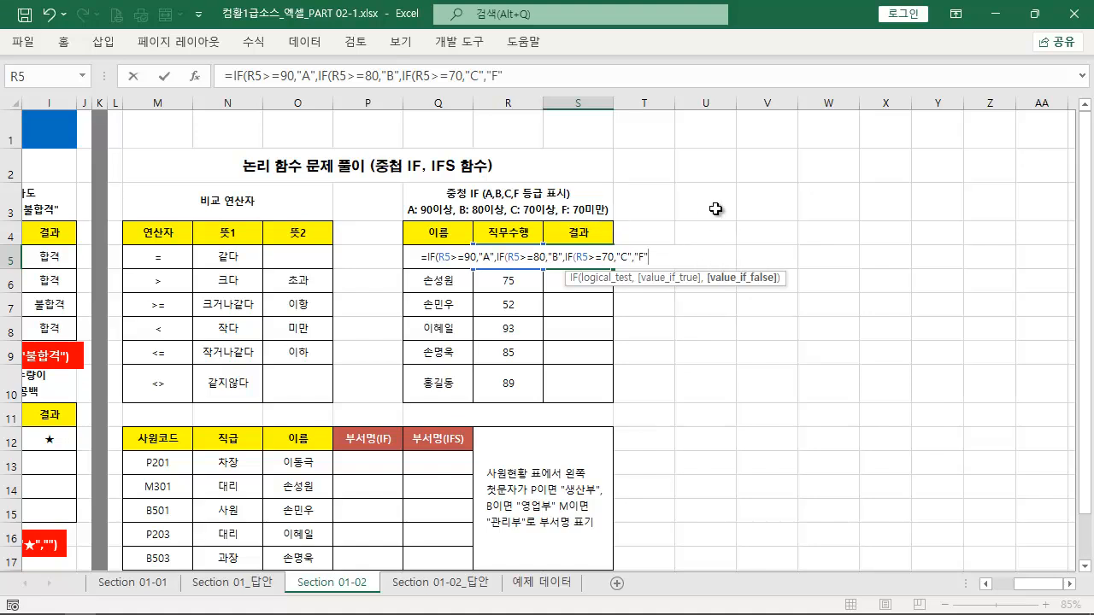
pyautogui.write(')')
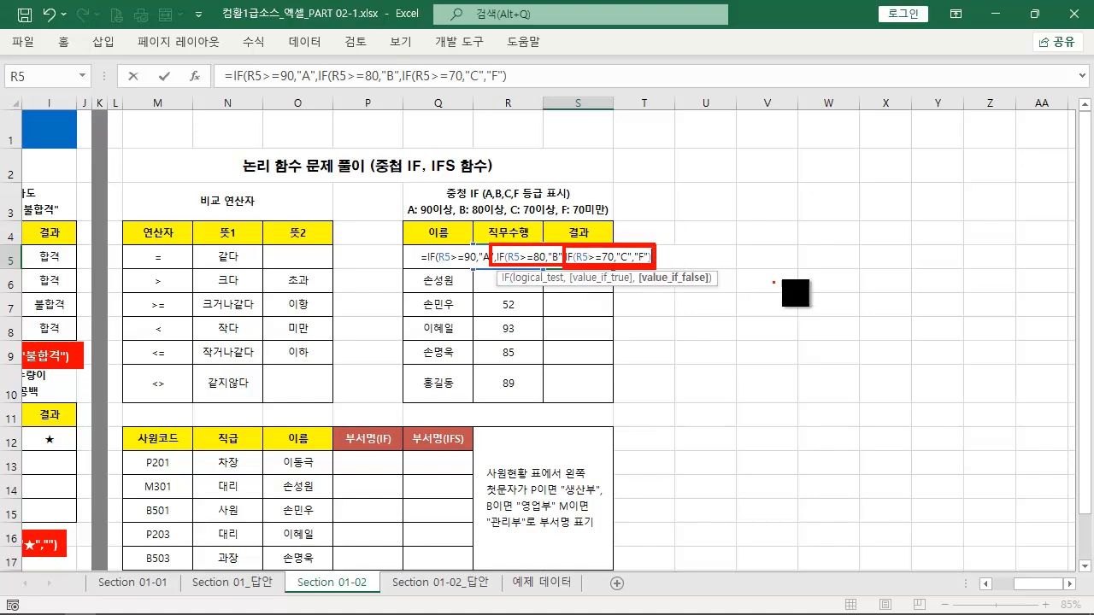
pyautogui.write(')')
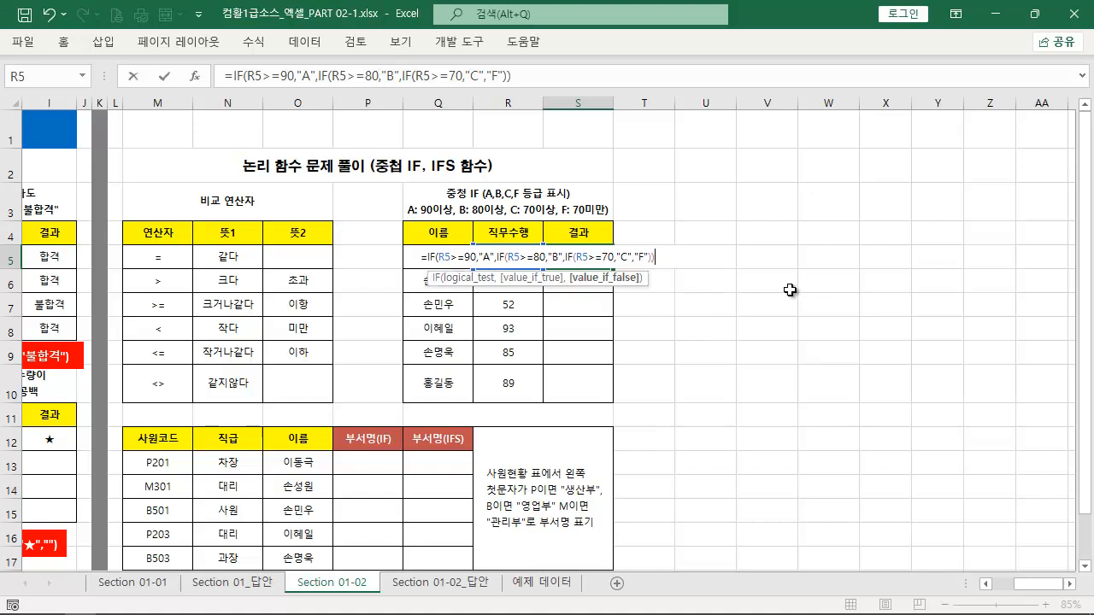
pyautogui.write(')')
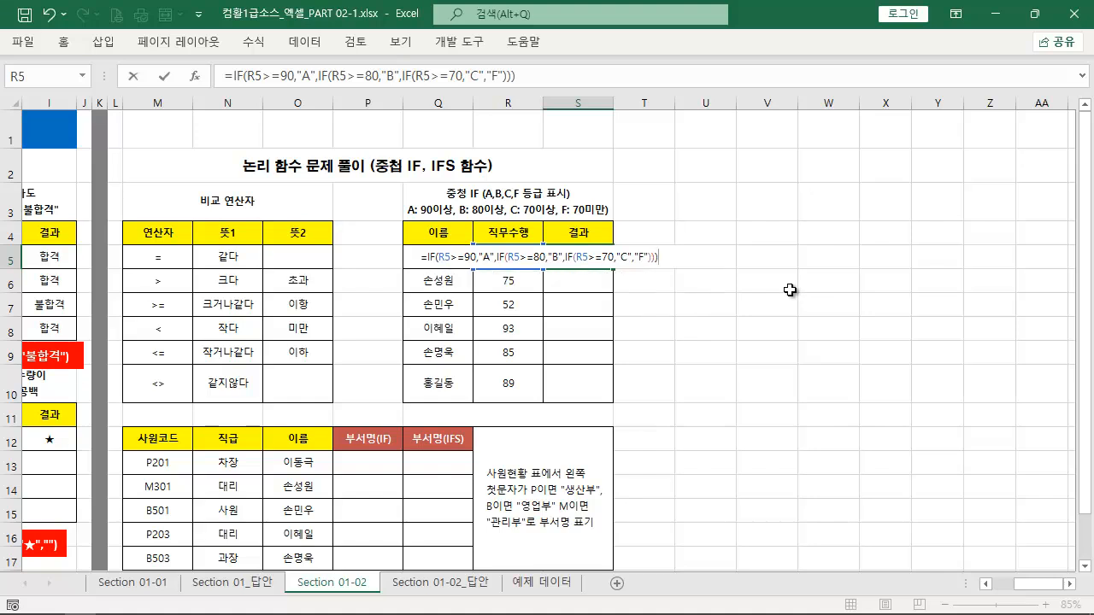
pyautogui.hotkey('ctrl', 'Return')
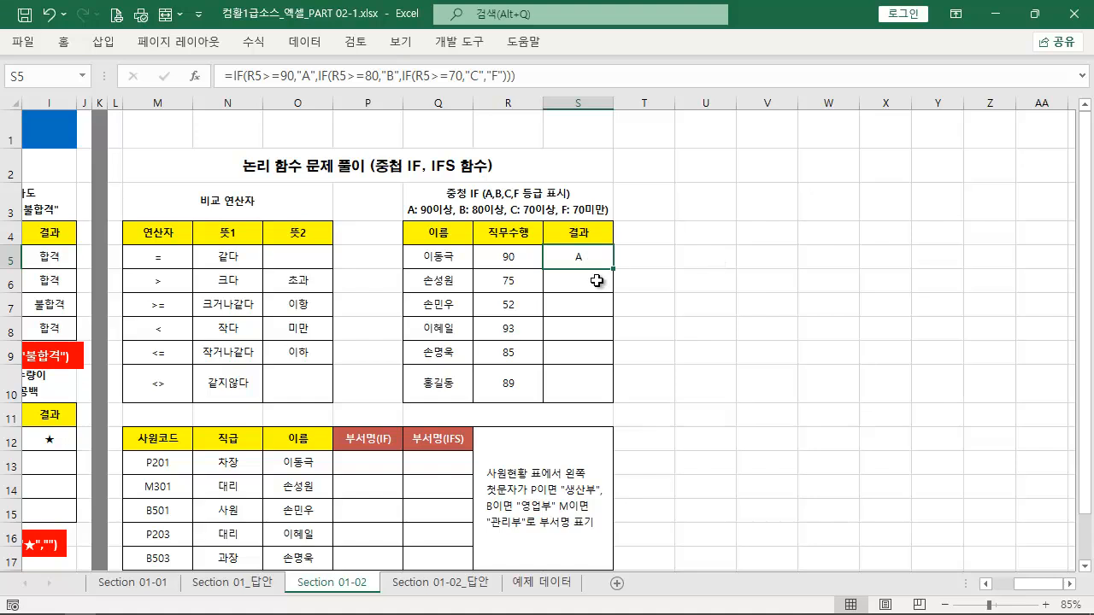
pyautogui.doubleClick(614, 270)
# - Duplicate the red text box holding the OR formula and replace its text with the nested IF formula from S5
pyautogui.click(595, 260)
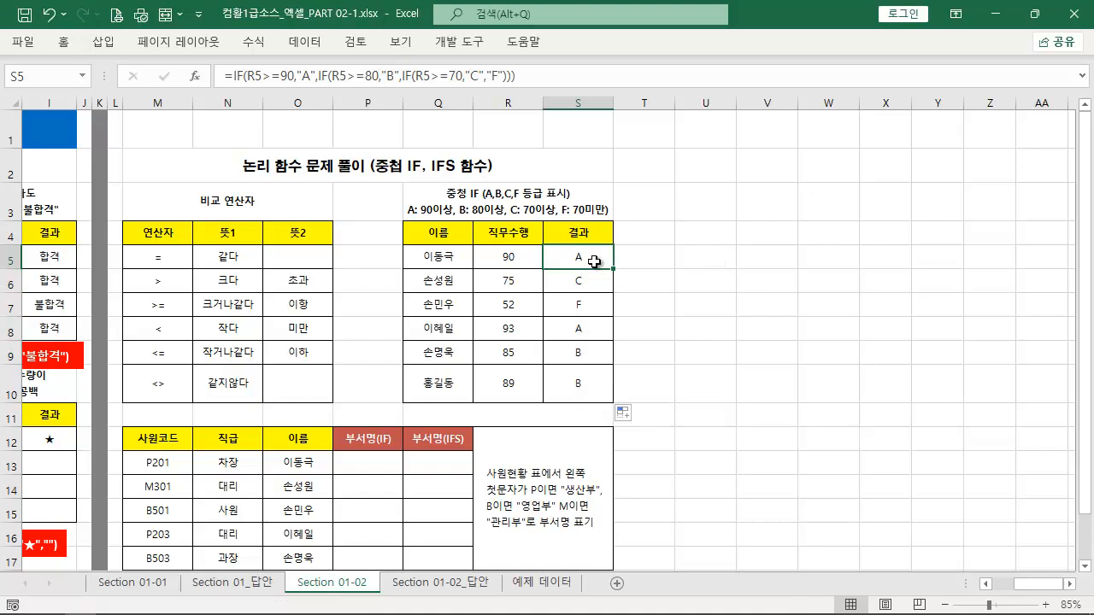
pyautogui.moveTo(531, 76); pyautogui.dragTo(224, 76)
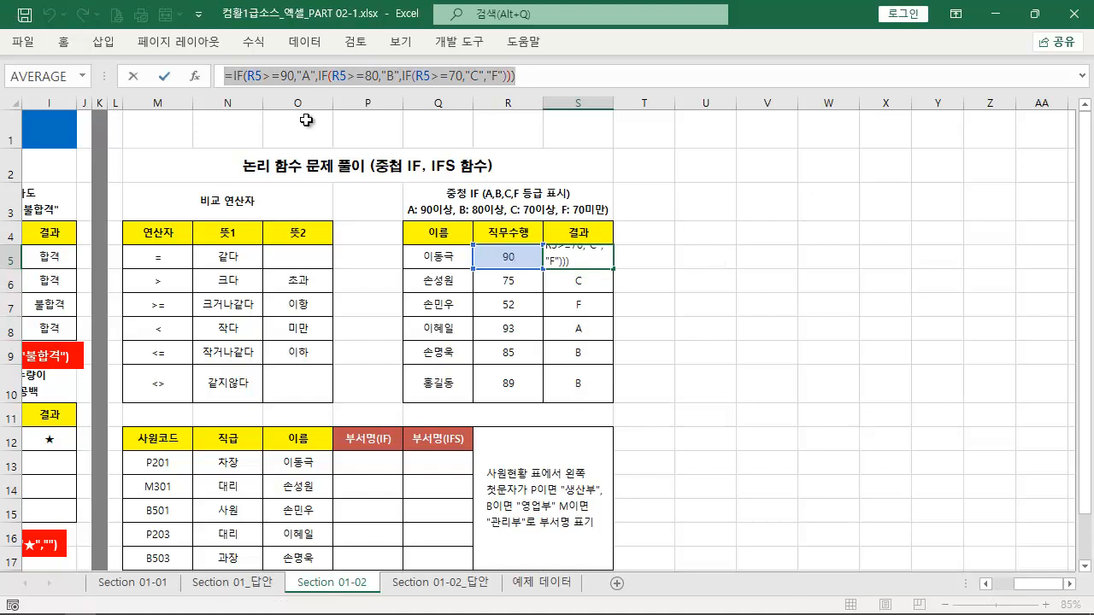
pyautogui.press('Escape')
pyautogui.moveTo(73, 341); pyautogui.dragTo(383, 311)
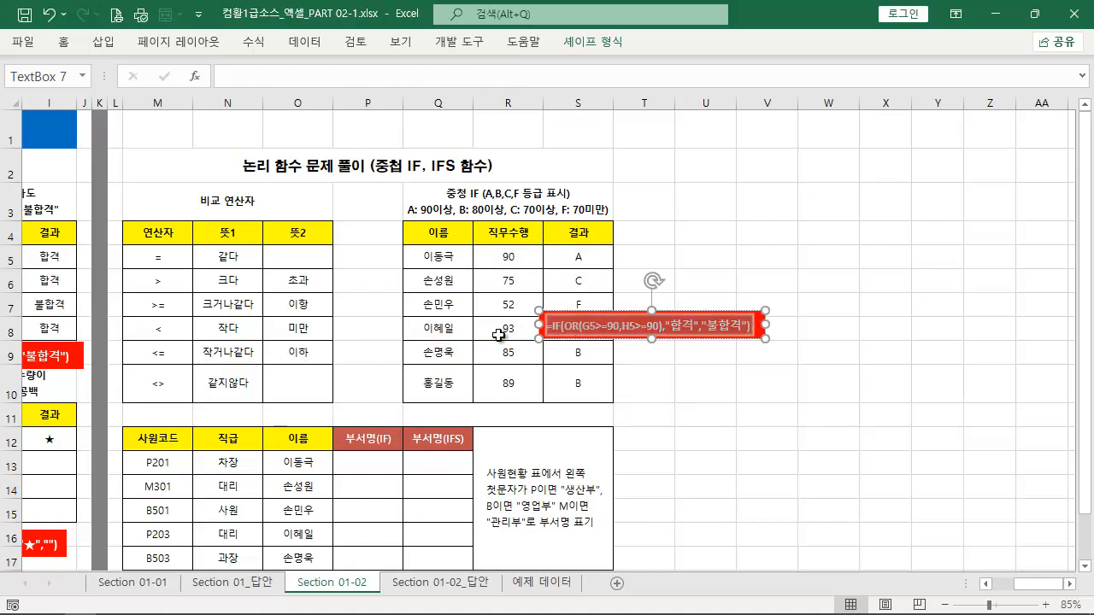
pyautogui.hotkey('ctrl', 'v')
# - Place the nested IF formula's text box directly below the grade table, with its right edge flush with column S
pyautogui.moveTo(750, 310); pyautogui.dragTo(600, 407)
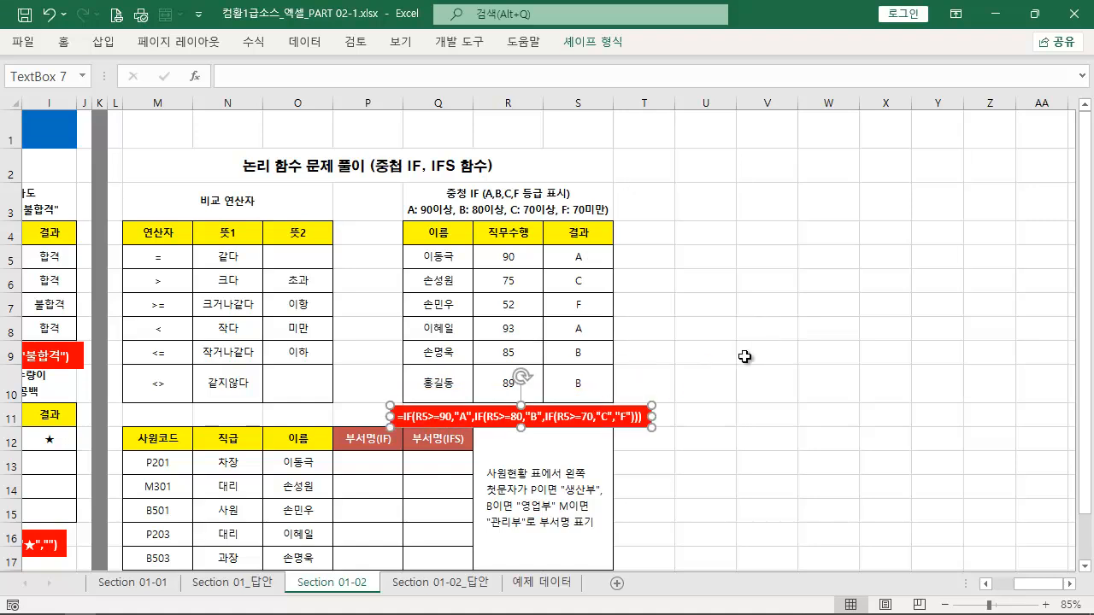
pyautogui.press('Left')
pyautogui.press('Left')
pyautogui.press('Left')
pyautogui.press('Left')
pyautogui.press('Left')
pyautogui.press('Left')
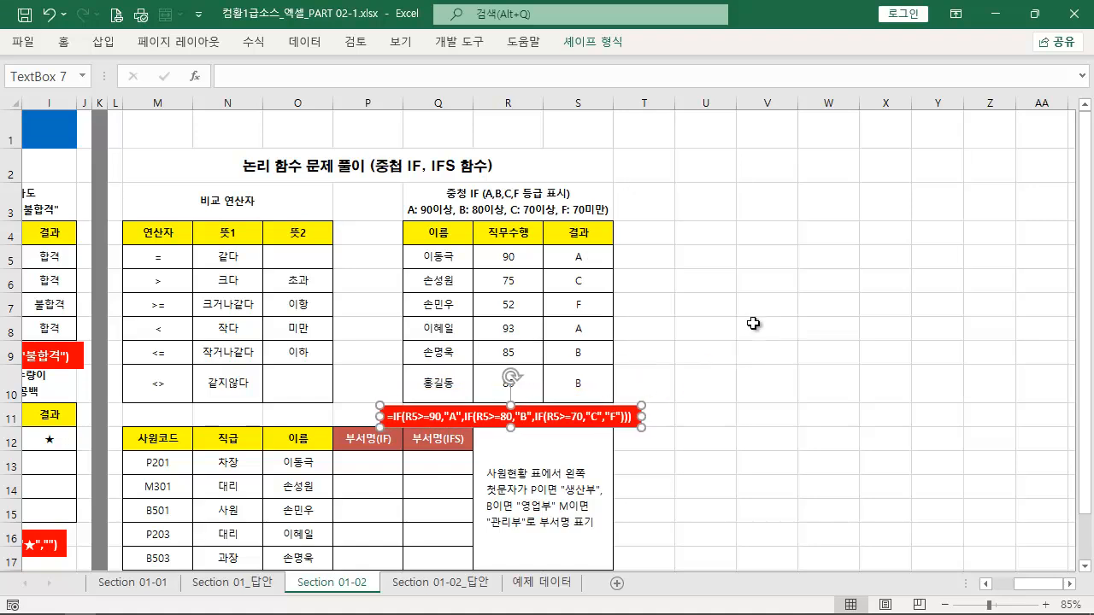
pyautogui.press('Up')
pyautogui.press('Up')
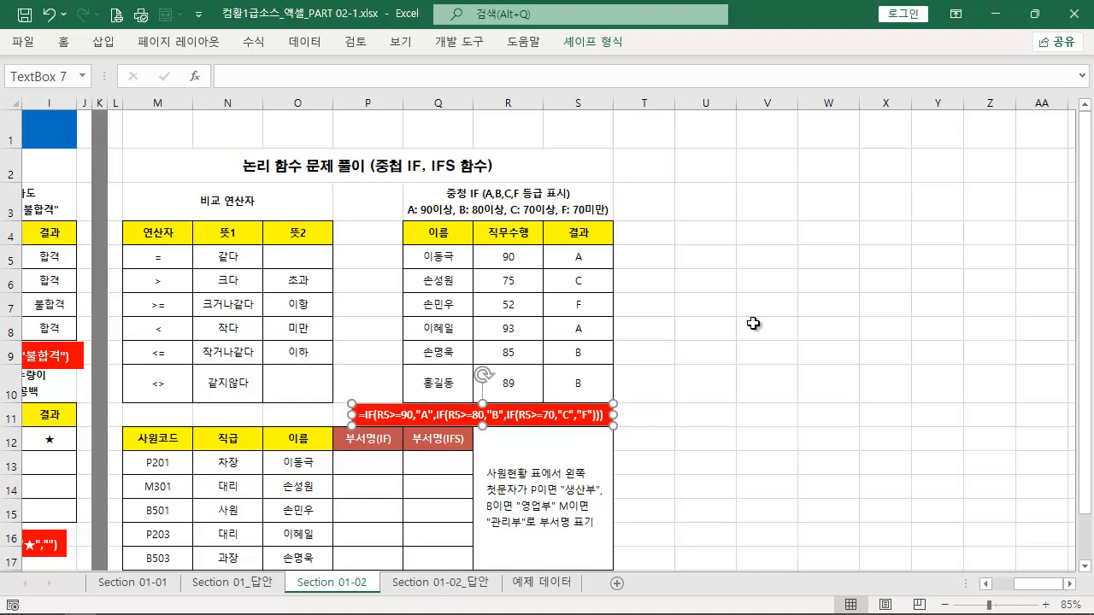
pyautogui.click(743, 301)
# - Examine the employee code table's first letters, the empty department cell P13 and the department-name rule beside the table
pyautogui.moveTo(1015, 584); pyautogui.dragTo(965, 590)
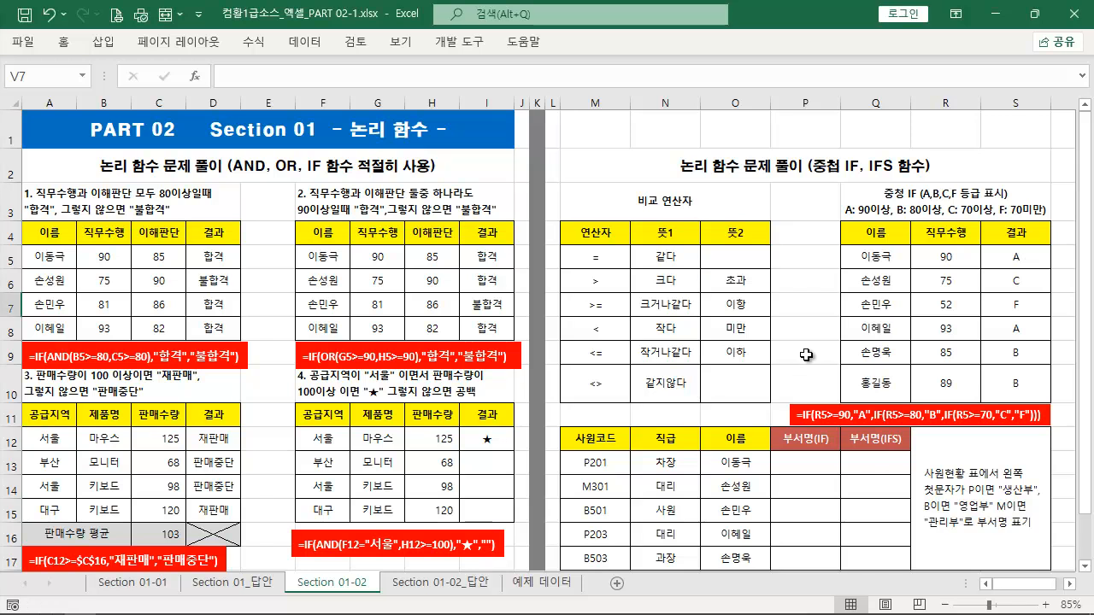
pyautogui.click(814, 470)
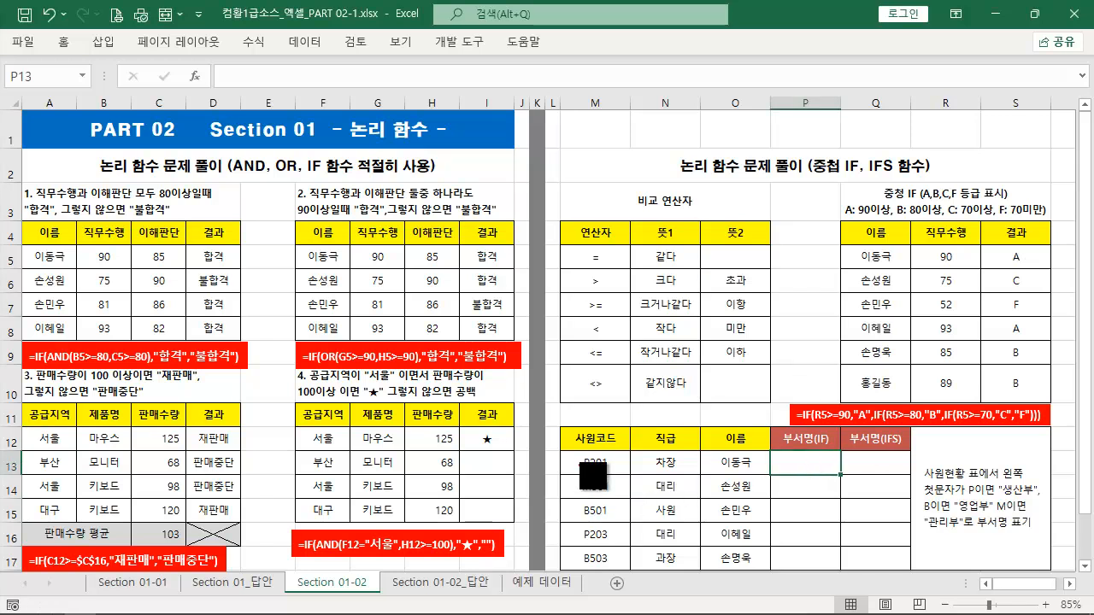
pyautogui.moveTo(578, 450); pyautogui.dragTo(593, 576)
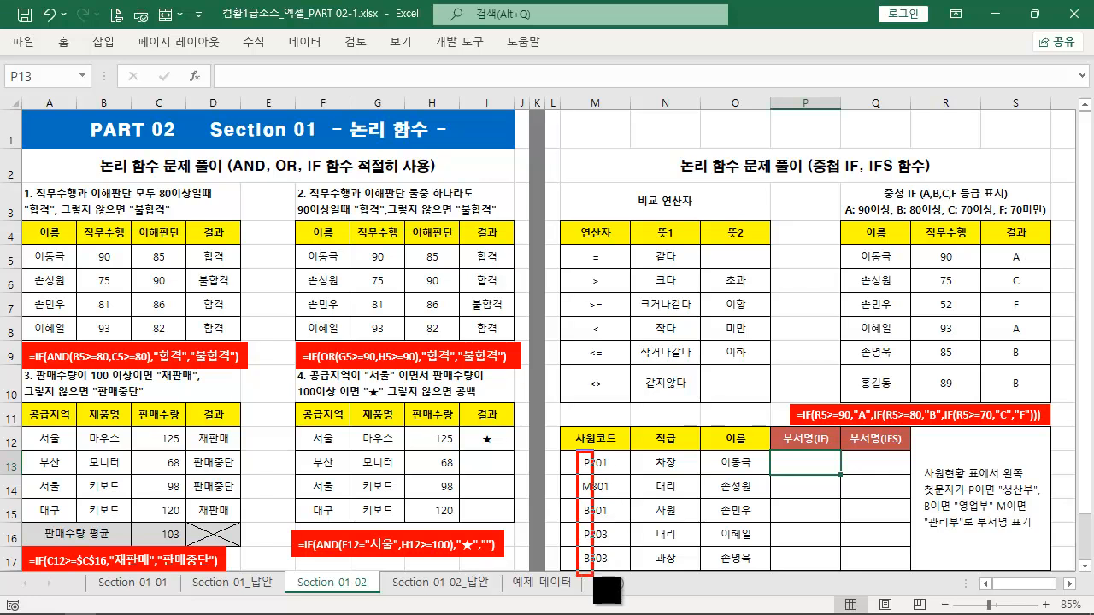
pyautogui.moveTo(775, 453)
pyautogui.mouseDown()
pyautogui.moveTo(808, 473)
pyautogui.moveTo(838, 470)
pyautogui.mouseUp()
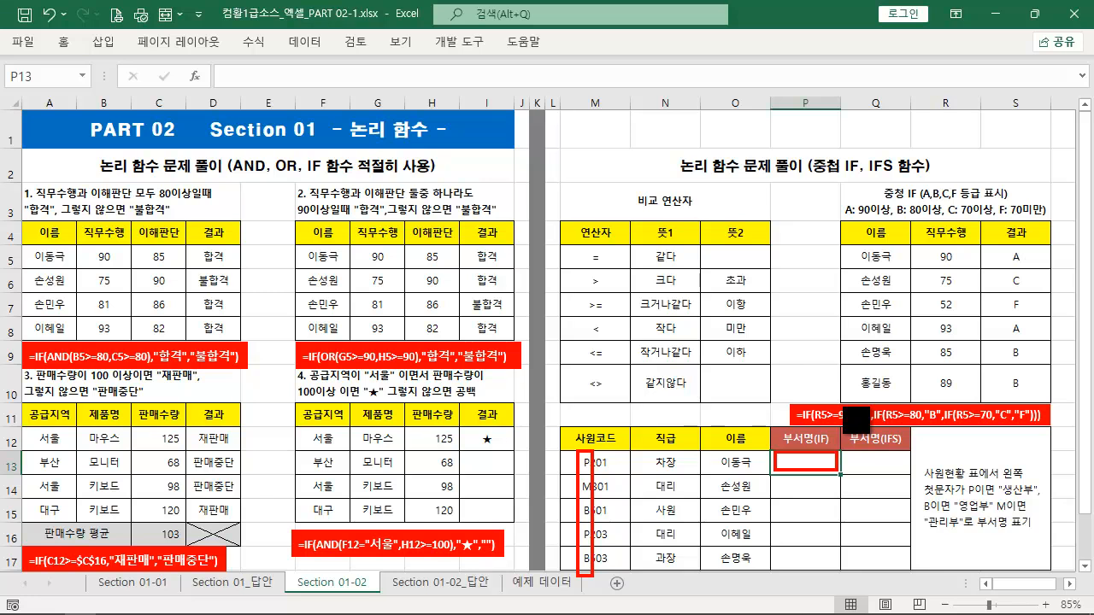
pyautogui.press('Escape')
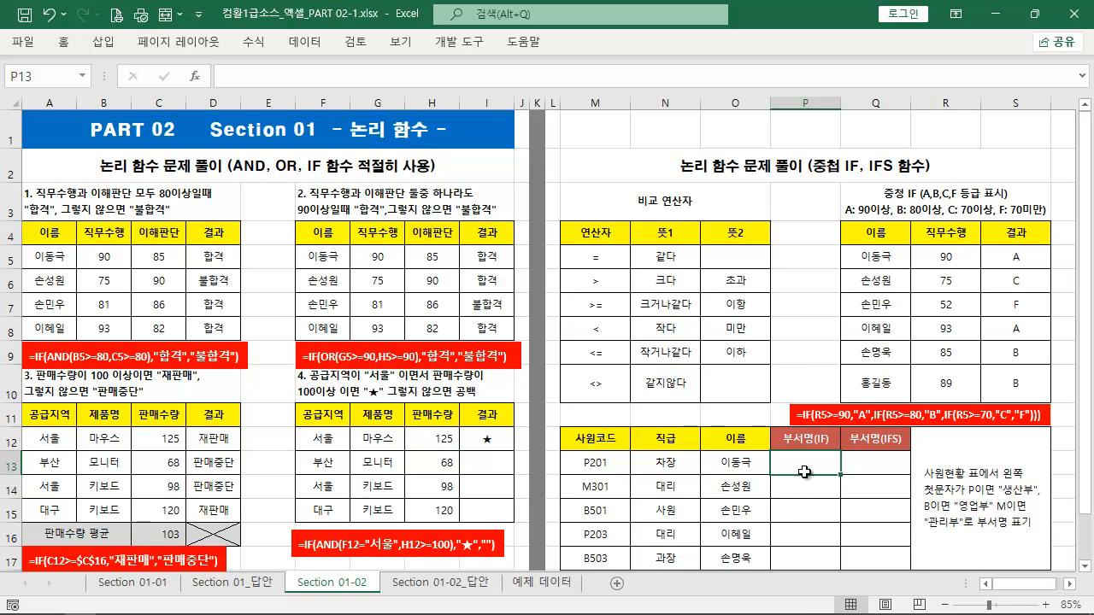
pyautogui.hotkey('ctrl', '2')
pyautogui.moveTo(916, 456)
pyautogui.mouseDown()
pyautogui.moveTo(1084, 590)
pyautogui.moveTo(1045, 541)
pyautogui.mouseUp()
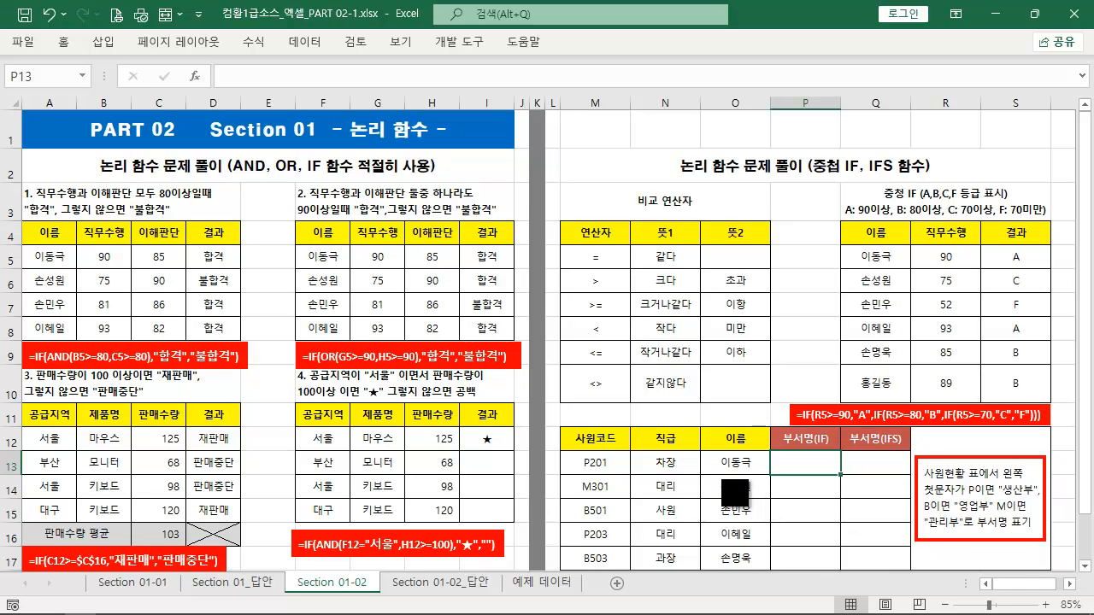
pyautogui.press('e')
pyautogui.moveTo(590, 467); pyautogui.dragTo(608, 585)
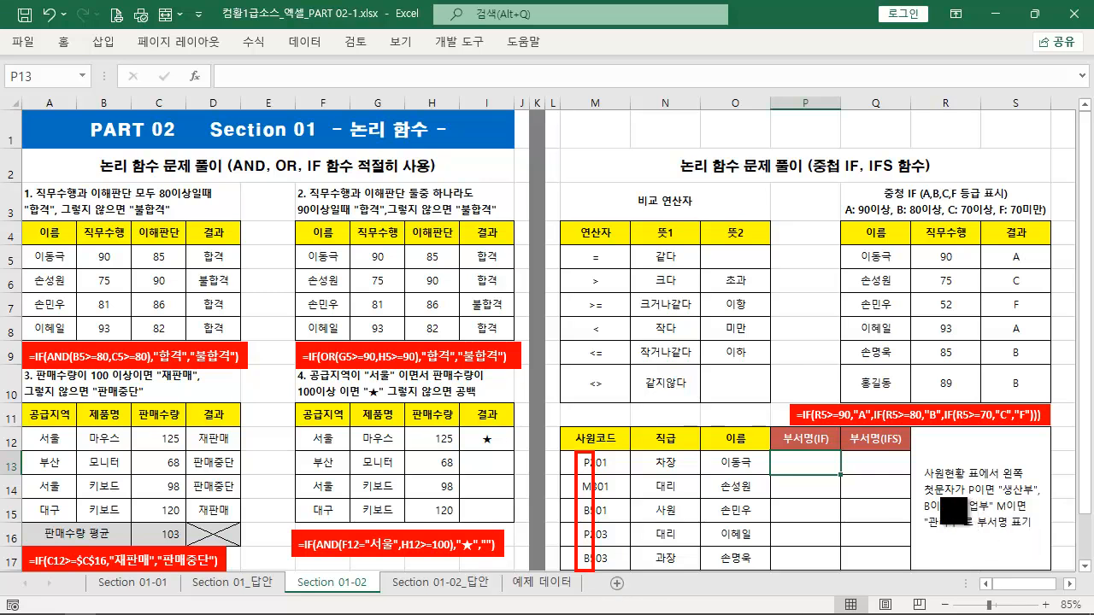
pyautogui.press('Escape')
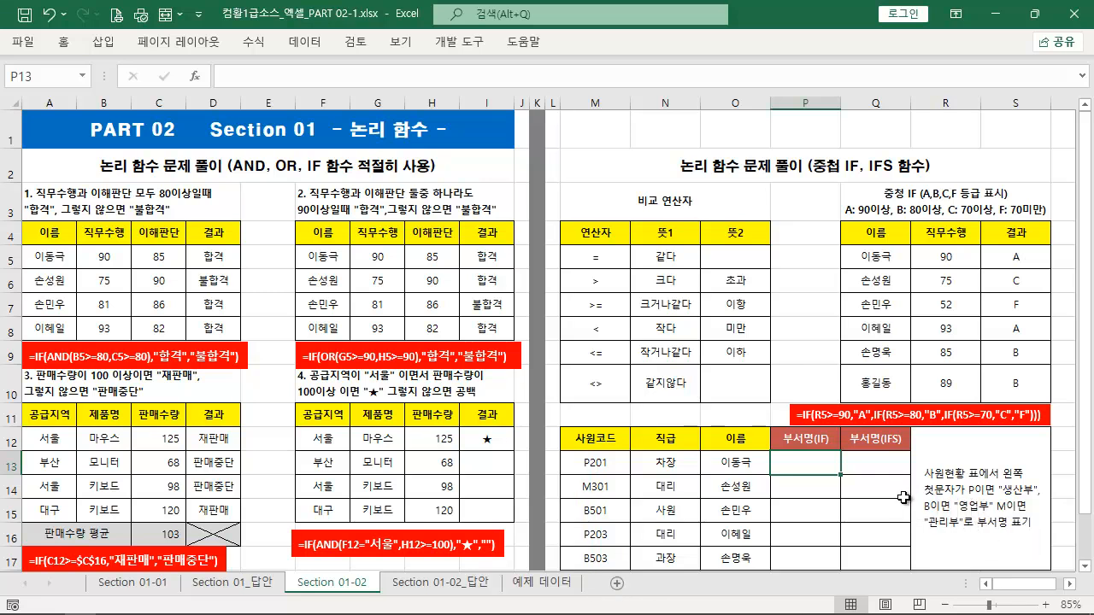
# - Add a new line "(IF, LEFT함수이용)" at the end of the department-name instructions in R12
pyautogui.click(1030, 527)
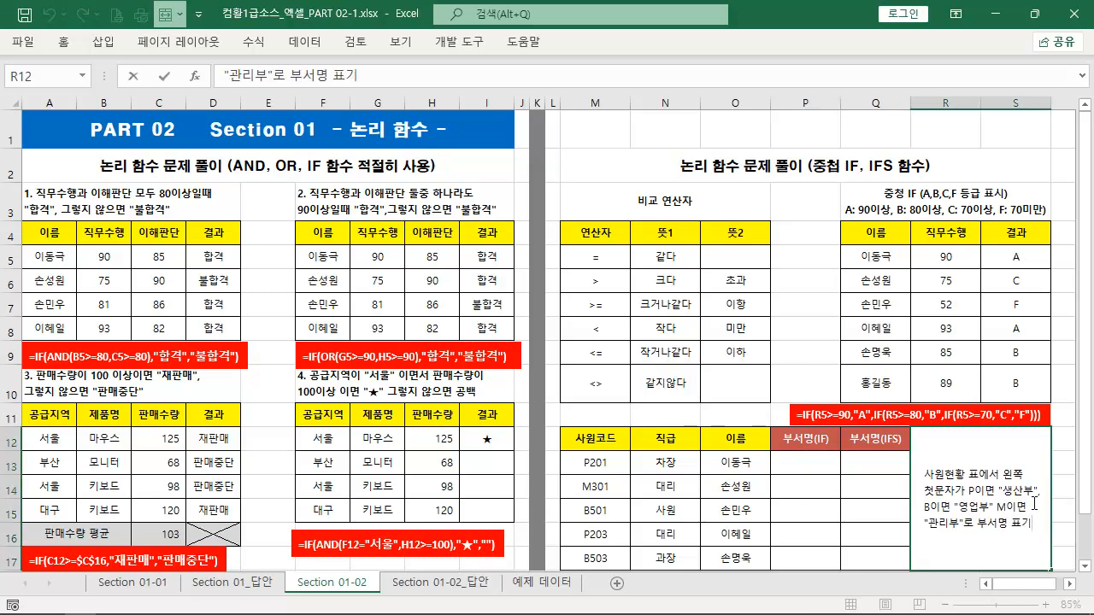
pyautogui.hotkey('alt', 'Return')
pyautogui.press('Return')
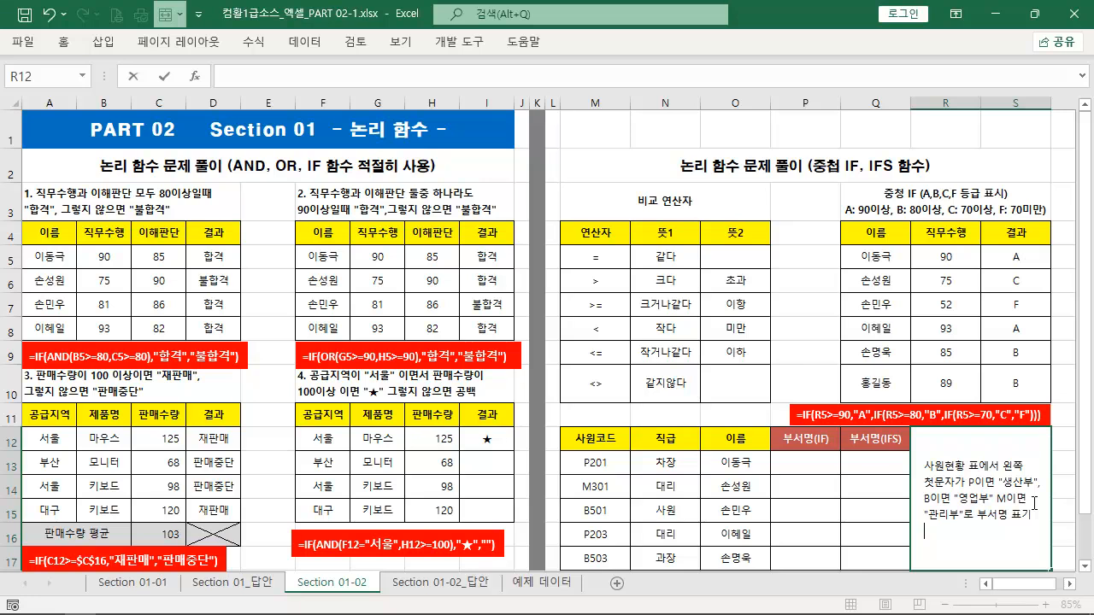
pyautogui.write('(IF, LEFT함수이용')
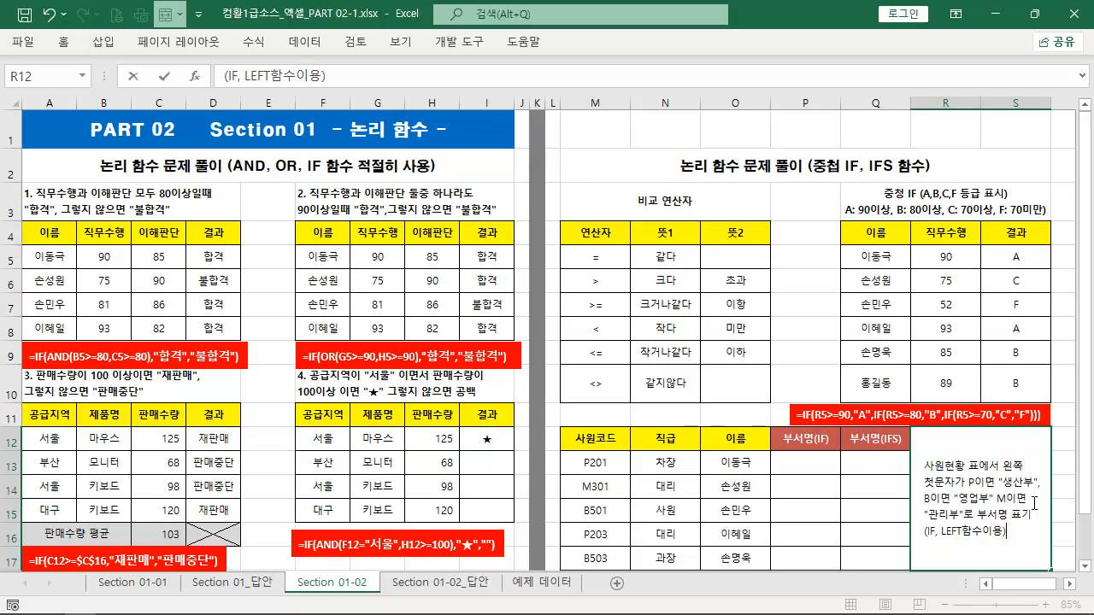
pyautogui.press('Escape')
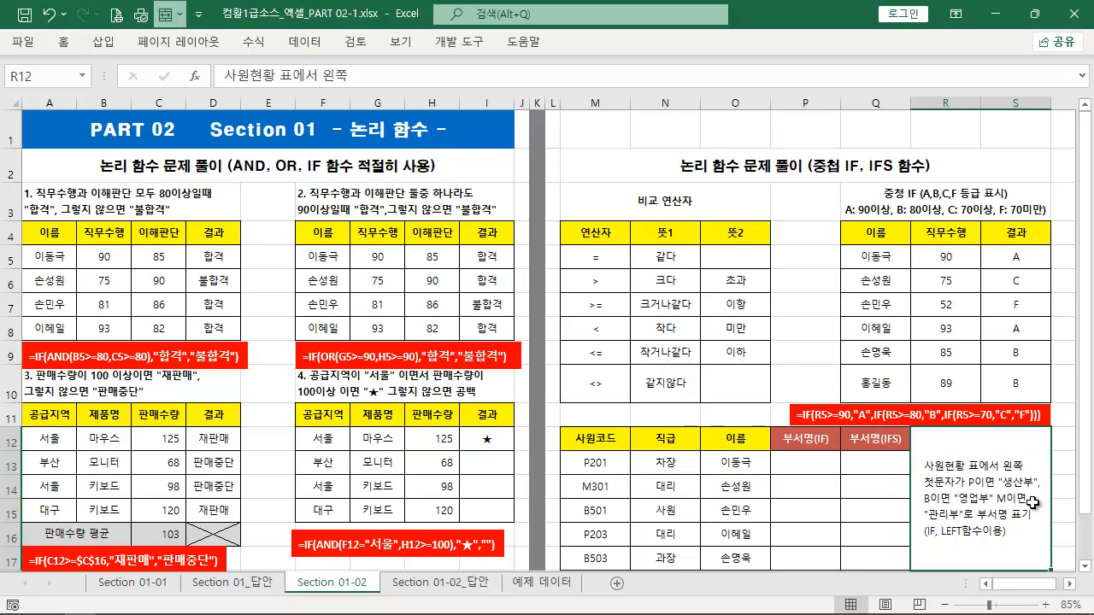
# - Start an IF formula in P13 whose condition extracts the first character of M13 with LEFT(M13,1)
pyautogui.click(800, 465)
pyautogui.write('=')
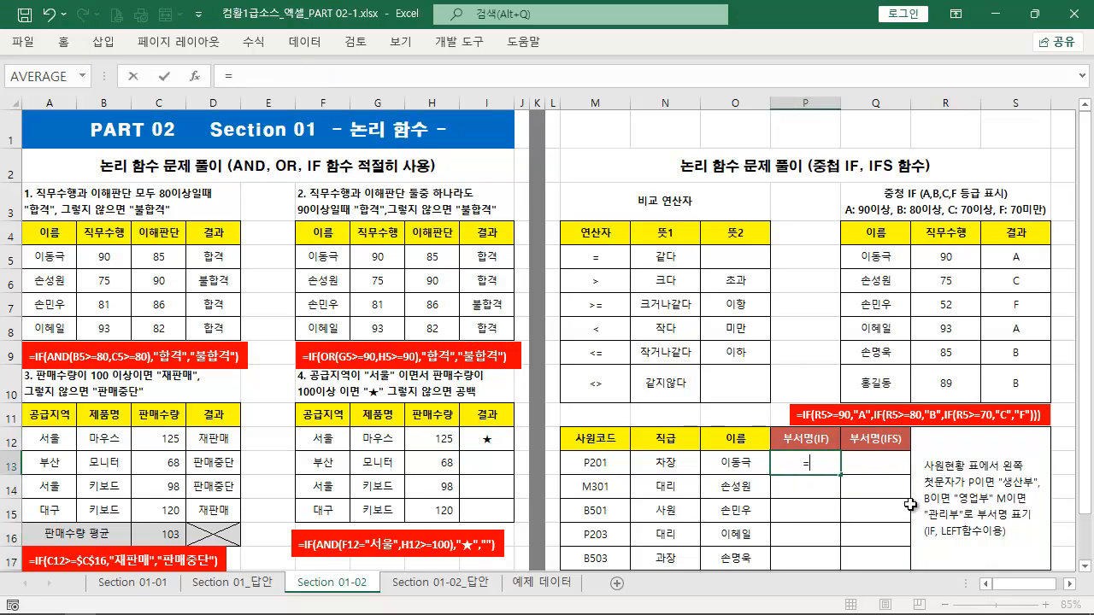
pyautogui.write('IF(')
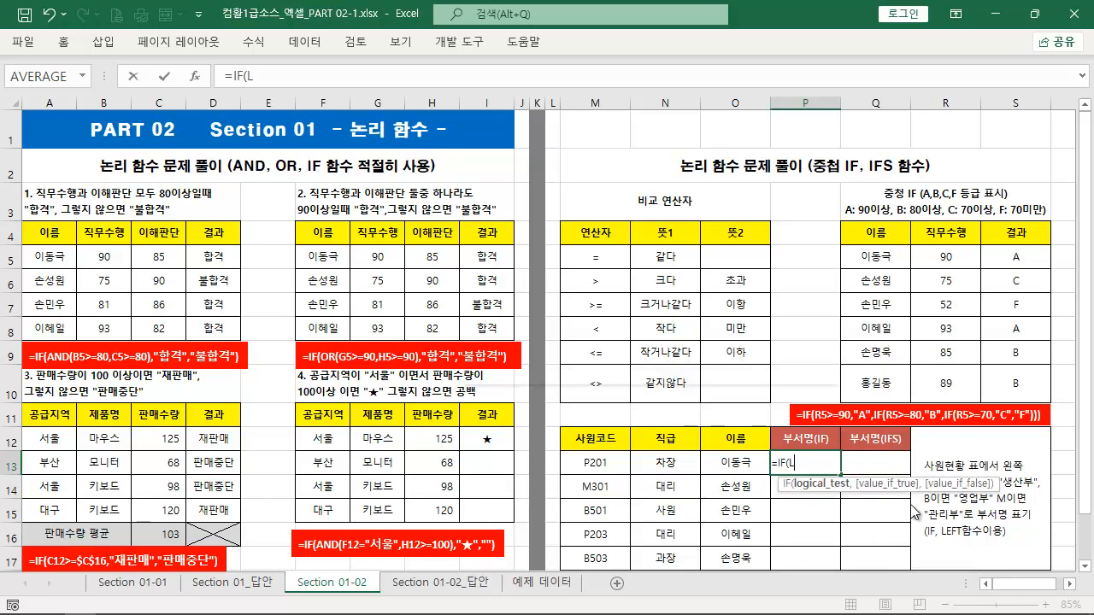
pyautogui.write('LEFT(')
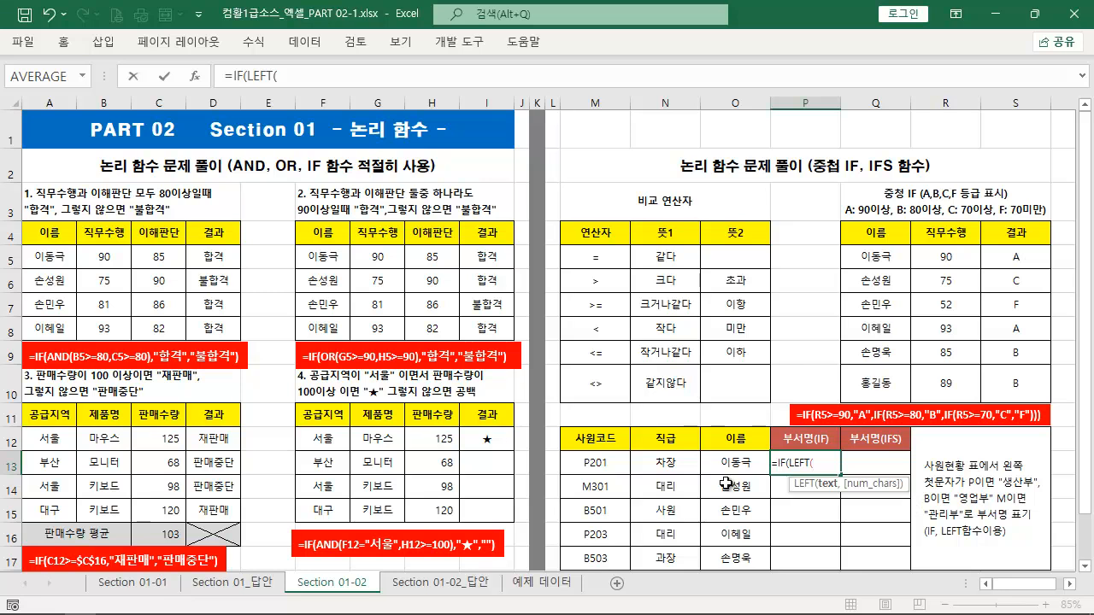
pyautogui.click(597, 463)
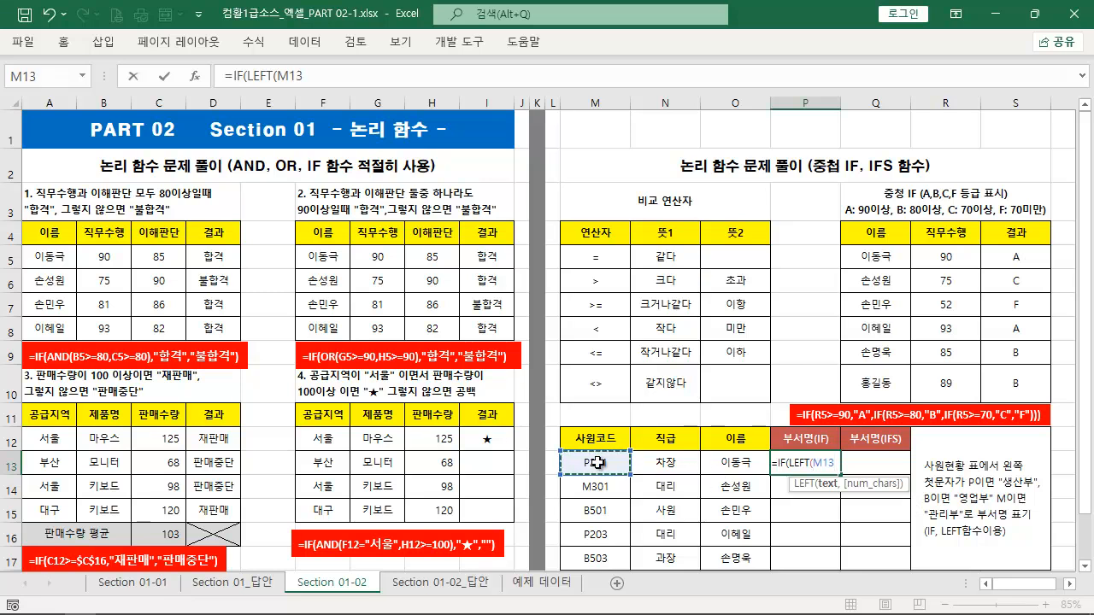
pyautogui.write(',1')
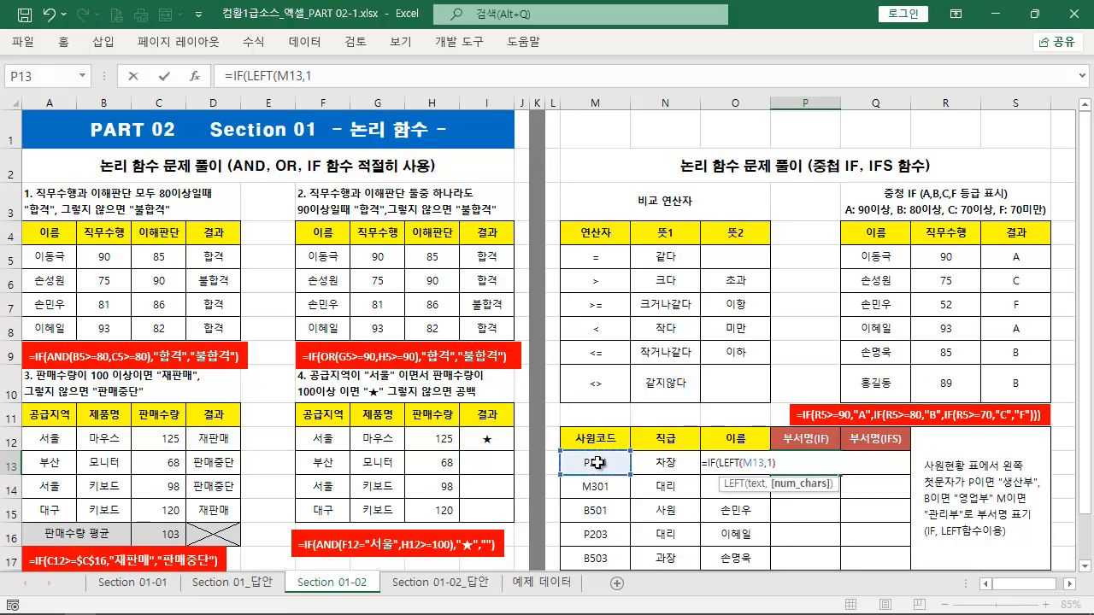
pyautogui.write(')')
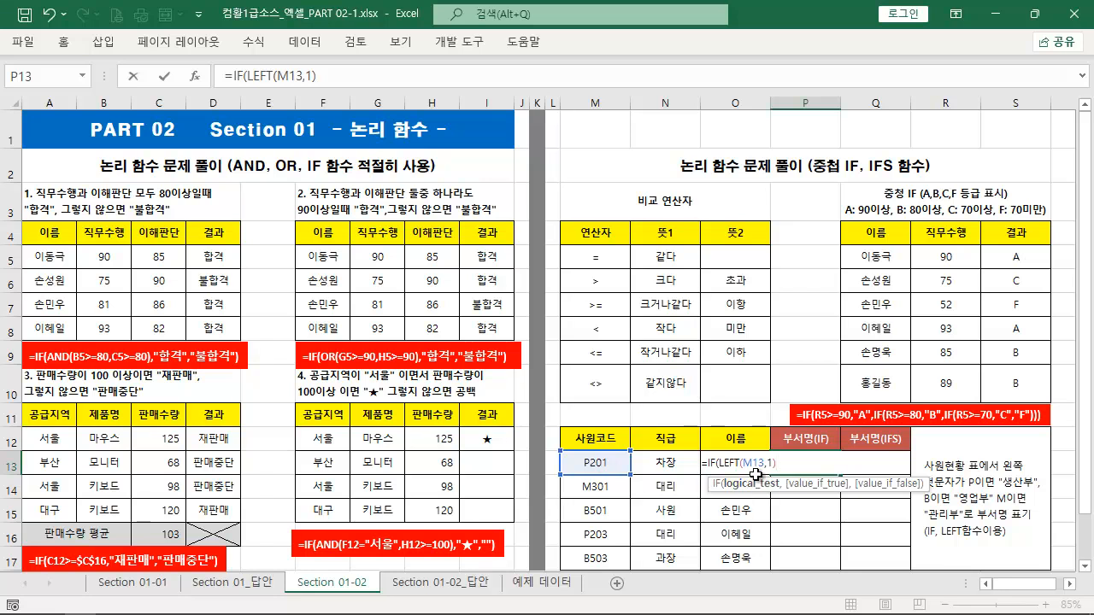
# - Complete the P13 condition with ="P" and enter "생산부" as the value if true
pyautogui.moveTo(723, 471); pyautogui.dragTo(826, 471)
pyautogui.press('Escape')
pyautogui.write('="P",')
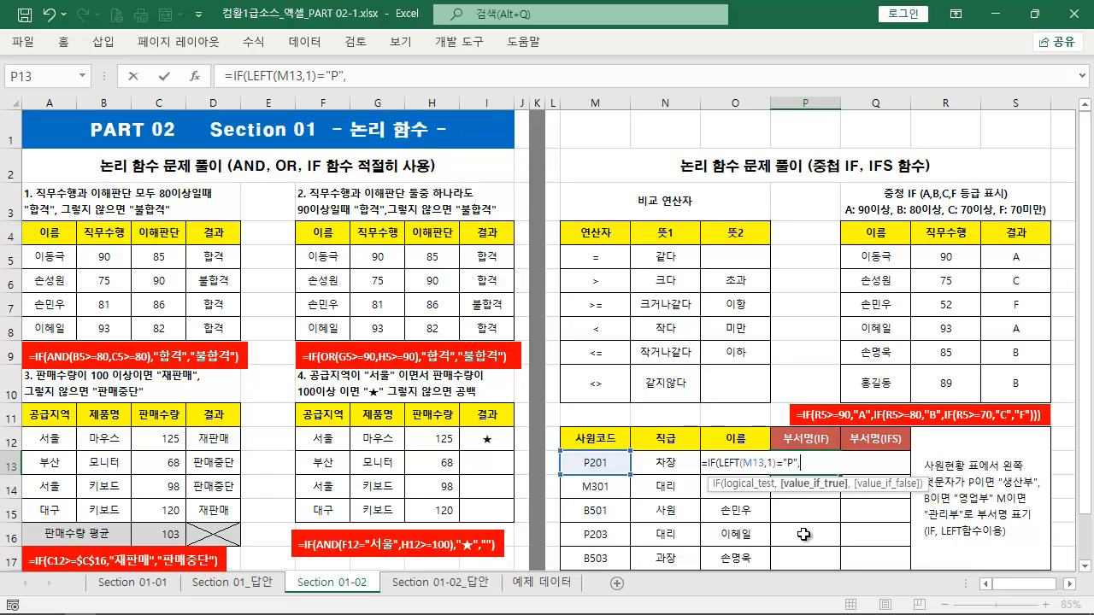
pyautogui.write('"생산부",')
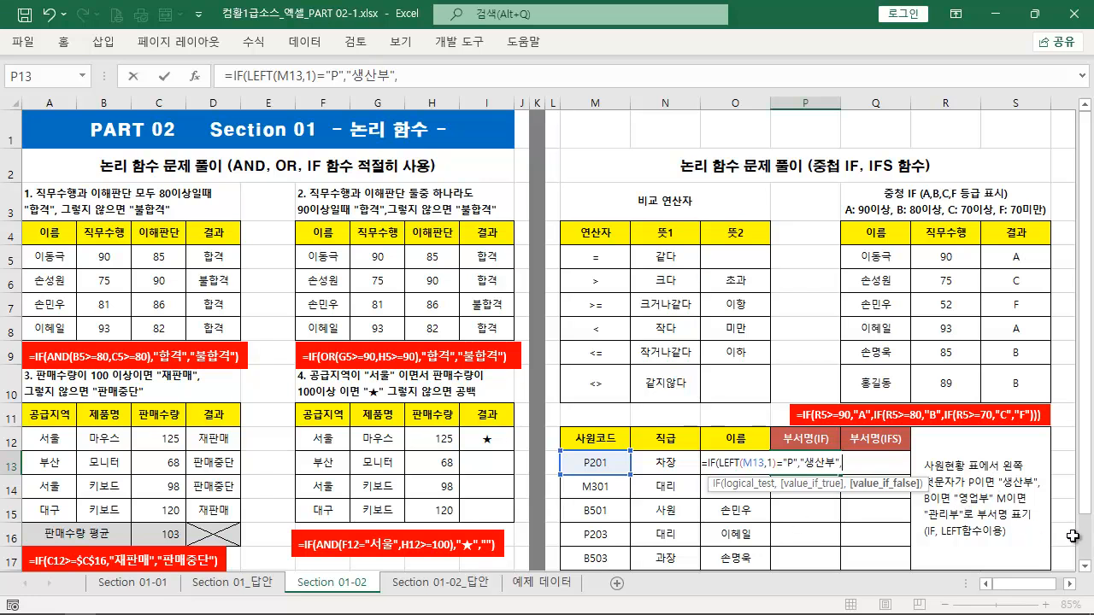
# - Repeat IF(LEFT(M13,1)="P","생산부", as the value-if-false argument of the P13 formula
pyautogui.moveTo(921, 510); pyautogui.dragTo(1028, 510)
pyautogui.press('Escape')
pyautogui.moveTo(708, 462); pyautogui.dragTo(843, 463)
pyautogui.hotkey('ctrl', 'c')
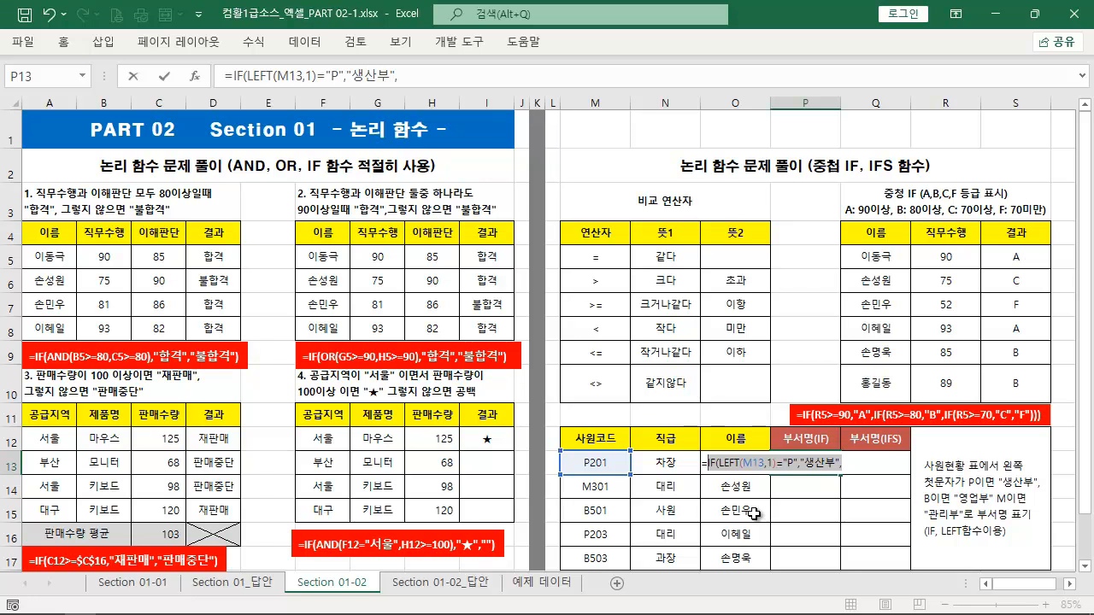
pyautogui.press('Right')
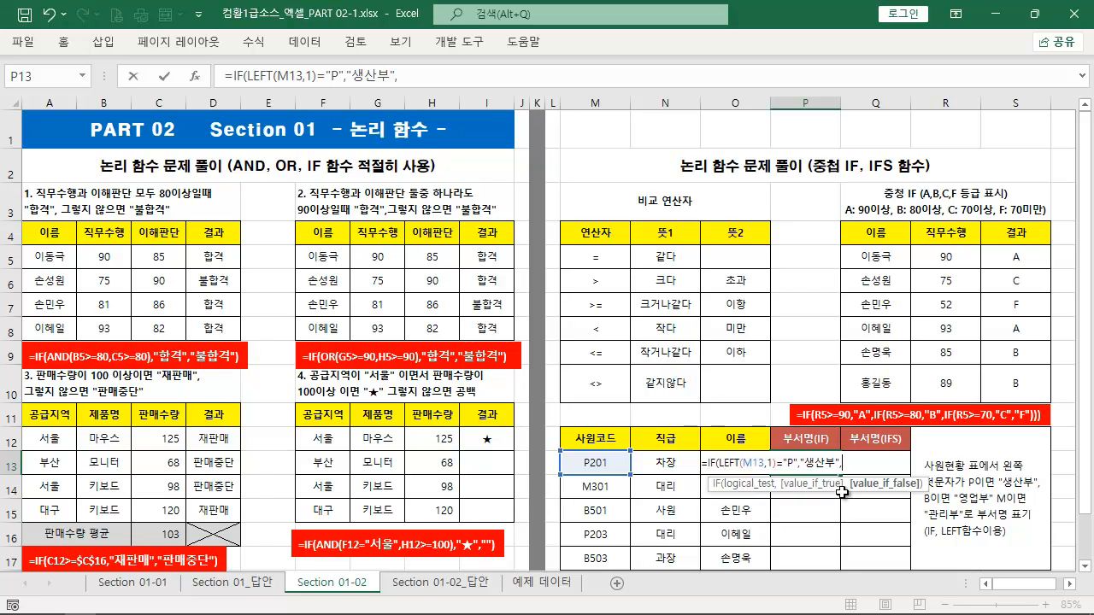
pyautogui.write('=')
pyautogui.press('BackSpace')
pyautogui.hotkey('ctrl', 'v')
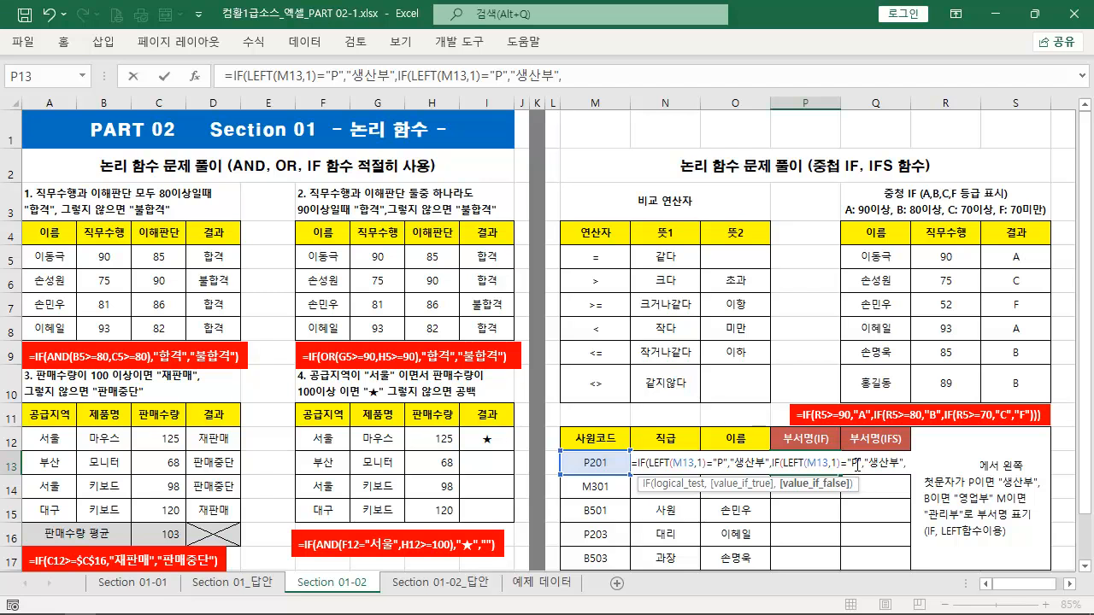
# - Change the nested IF in P13 to test for "B" and return "영업부"
pyautogui.click(857, 464)
pyautogui.press('BackSpace')
pyautogui.write('B')
pyautogui.press('Right')
pyautogui.press('Right')
pyautogui.hotkey('shift', 'Right')
pyautogui.hotkey('shift', 'Right')
pyautogui.hotkey('shift', 'Right')
pyautogui.write('DUDD')
pyautogui.press('BackSpace')
pyautogui.press('BackSpace')
pyautogui.press('BackSpace')
pyautogui.press('BackSpace')
pyautogui.press('Hangul')
pyautogui.write('영어ㅂ부')
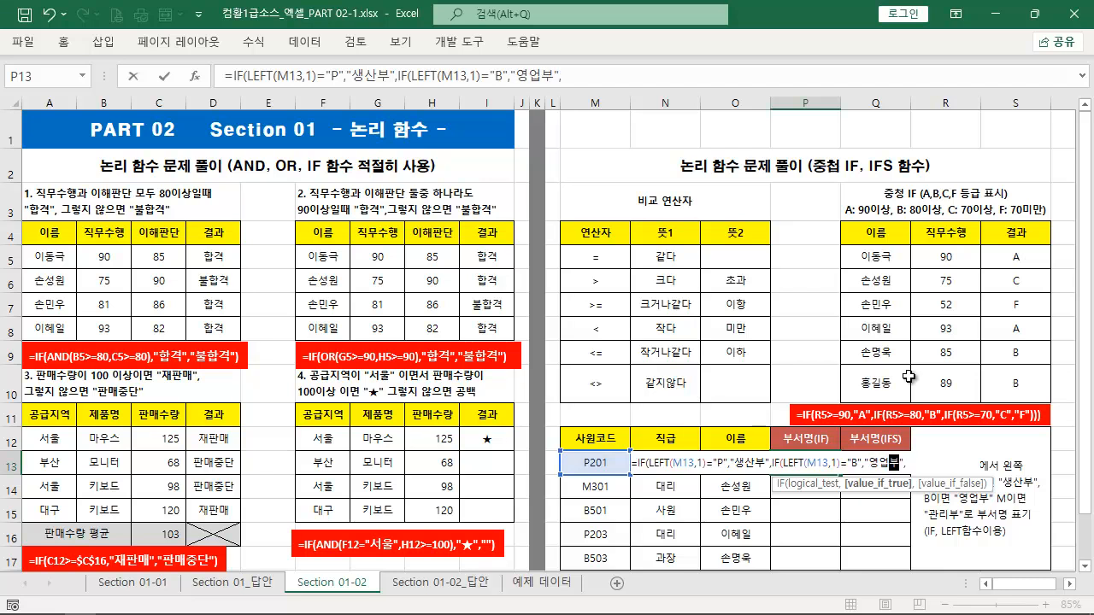
# - Finish the P13 formula with "관리부" as the final value and fill it down the 부서명(IF) column
pyautogui.write(',')
pyautogui.write('"')
pyautogui.write('RHKS')
pyautogui.press('BackSpace')
pyautogui.press('BackSpace')
pyautogui.press('BackSpace')
pyautogui.press('BackSpace')
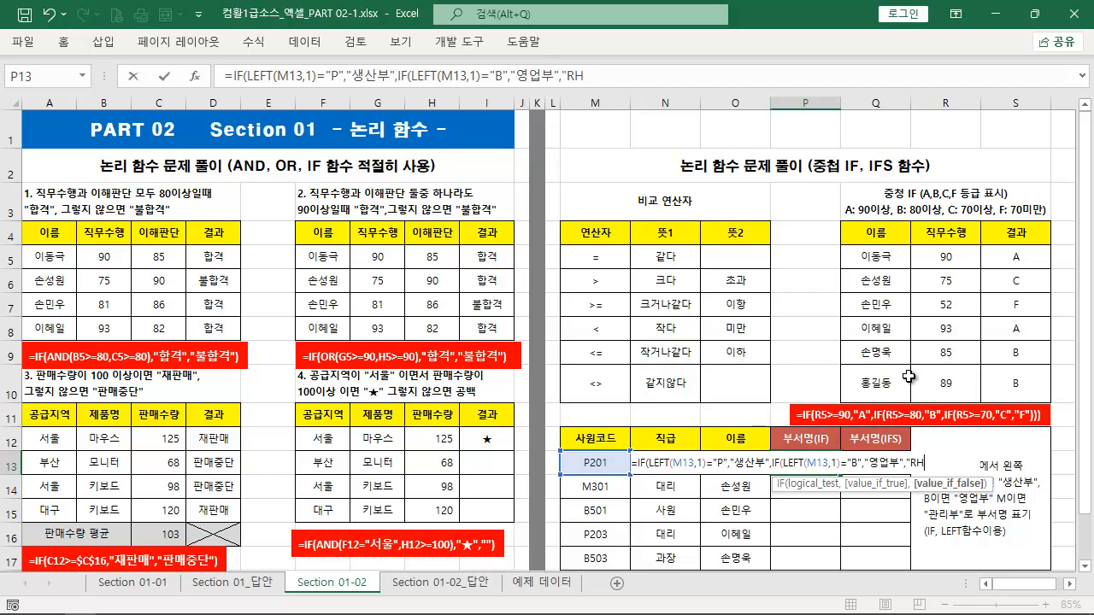
pyautogui.write('관리부"))')
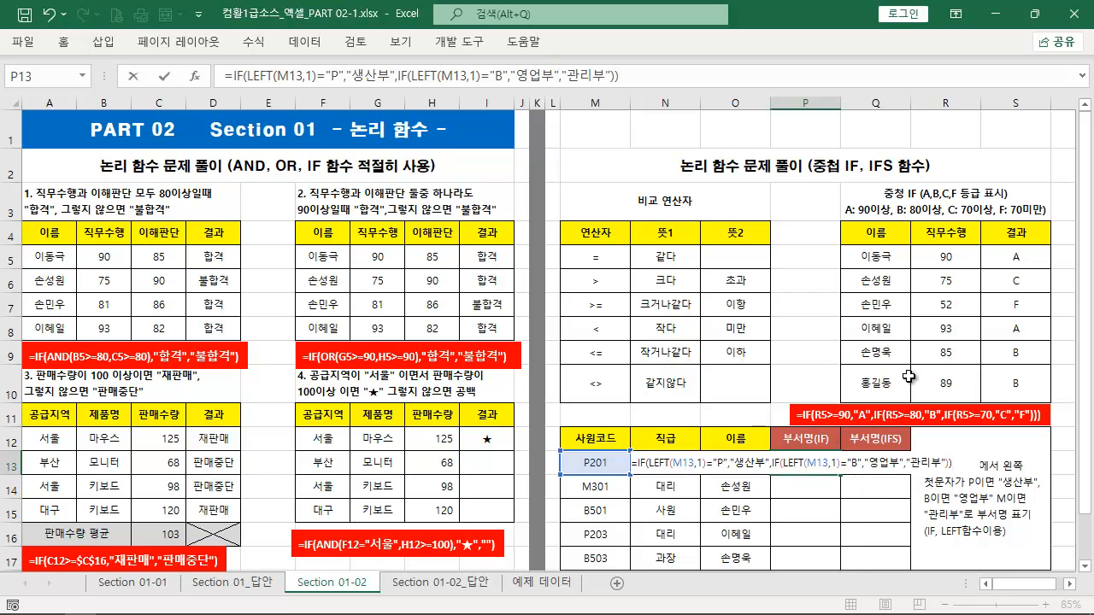
pyautogui.hotkey('ctrl', 'Return')
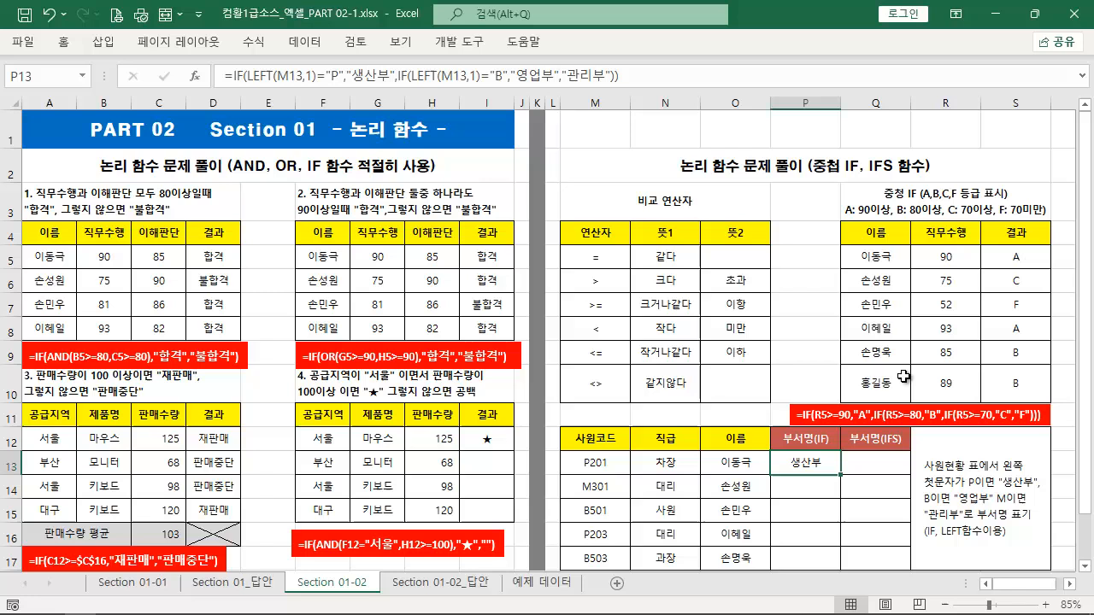
pyautogui.doubleClick(843, 474)
pyautogui.click(835, 470)
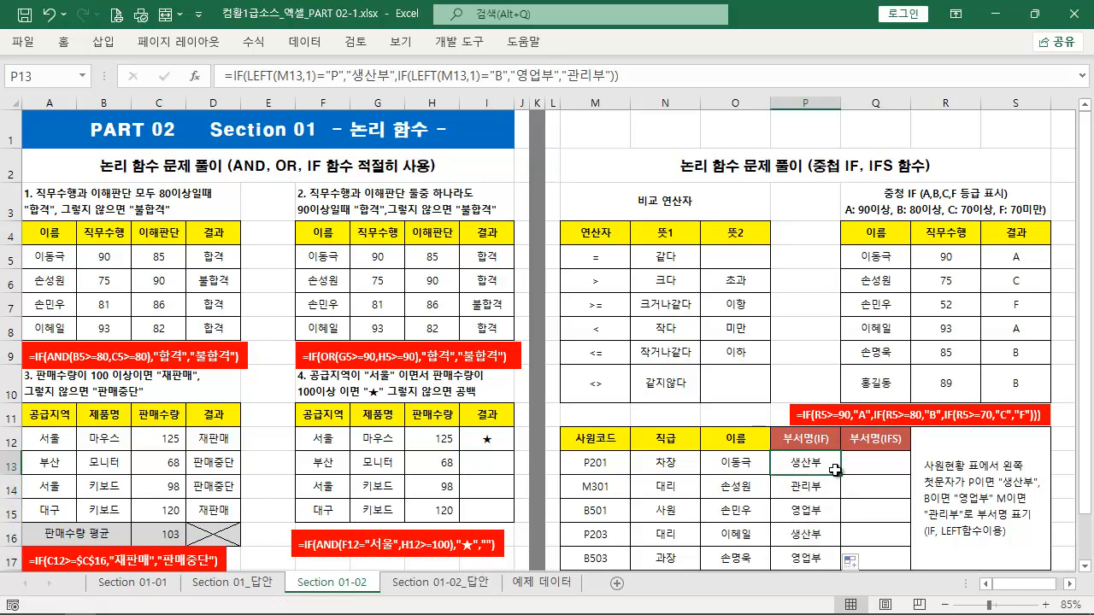
# - Duplicate the red grade-formula text box onto the employee table and replace its text with the P13 formula
pyautogui.moveTo(622, 76); pyautogui.dragTo(224, 76)
pyautogui.hotkey('ctrl', 'c')
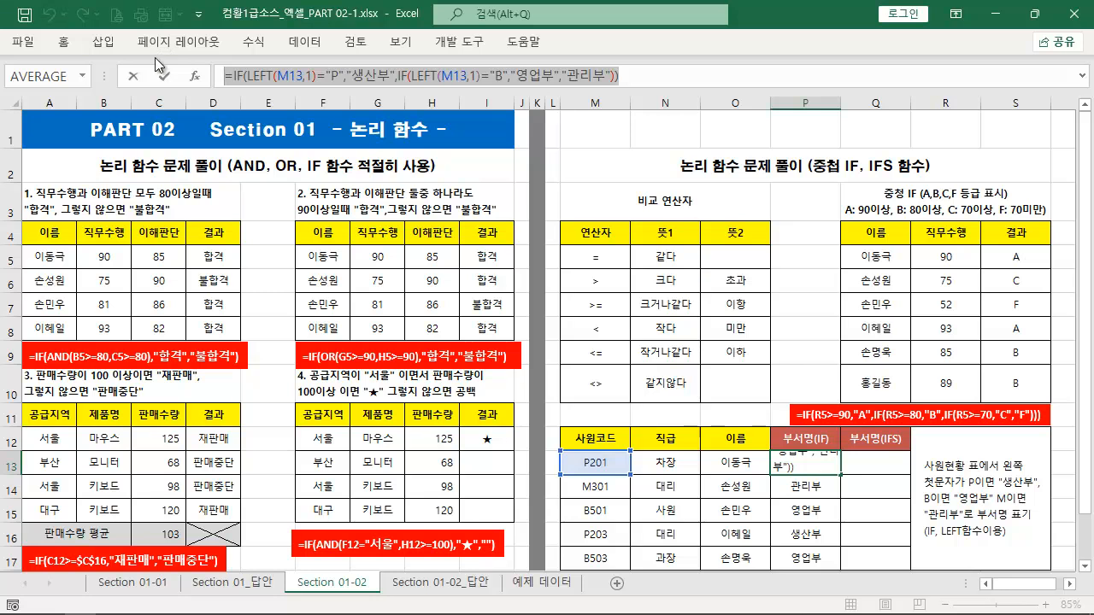
pyautogui.press('Escape')
pyautogui.moveTo(830, 410); pyautogui.dragTo(598, 499)
pyautogui.moveTo(815, 512); pyautogui.dragTo(331, 498)
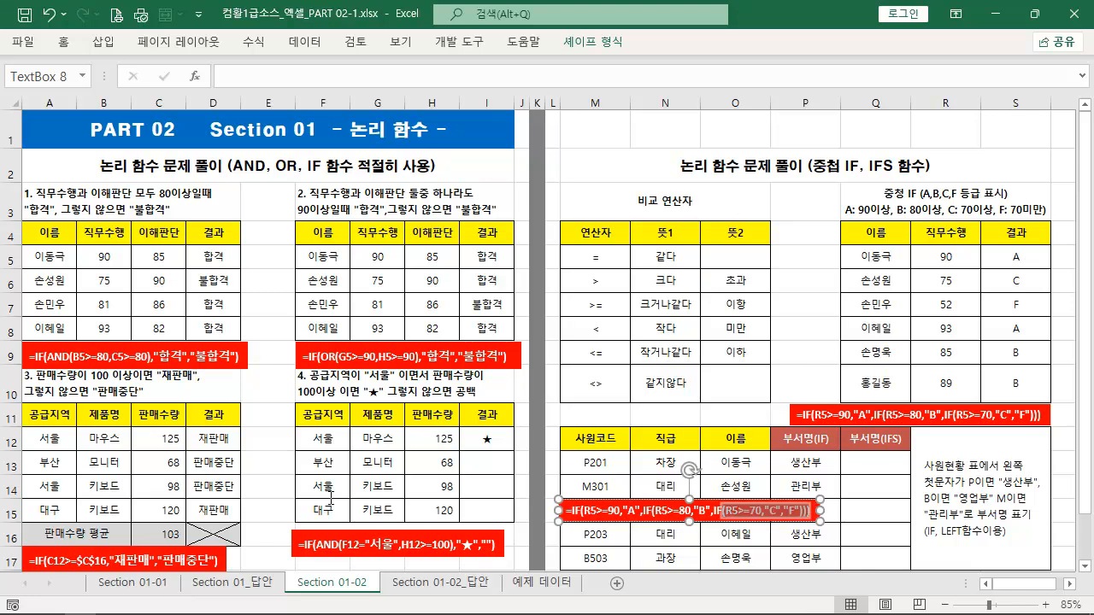
pyautogui.hotkey('ctrl', 'v')
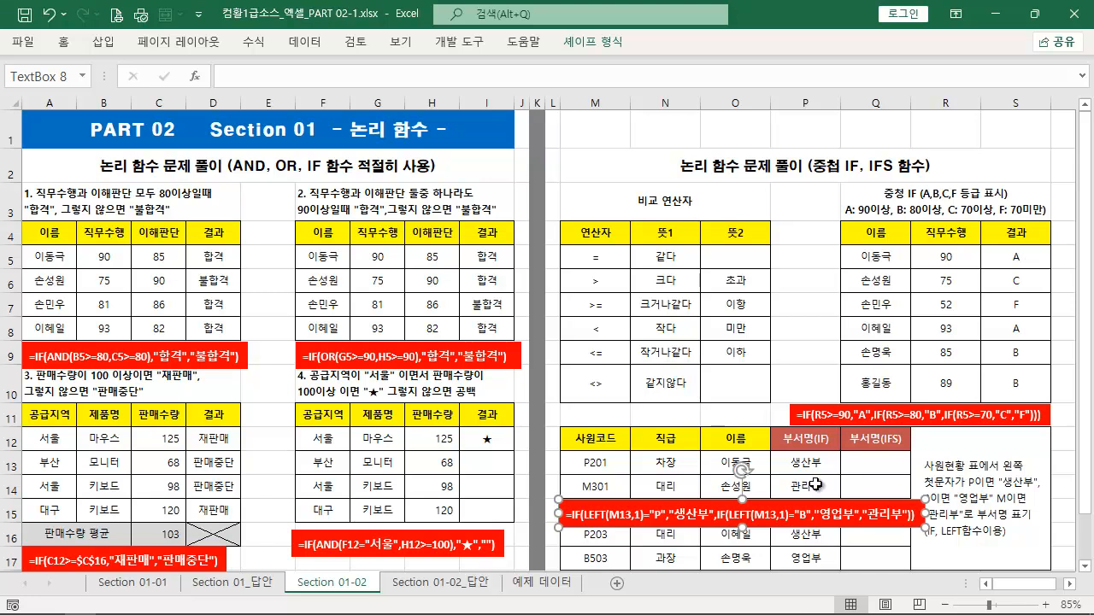
# - Start an IFS formula in Q13 whose first test extracts the first character of M13 with LEFT(M13,1
pyautogui.click(858, 461)
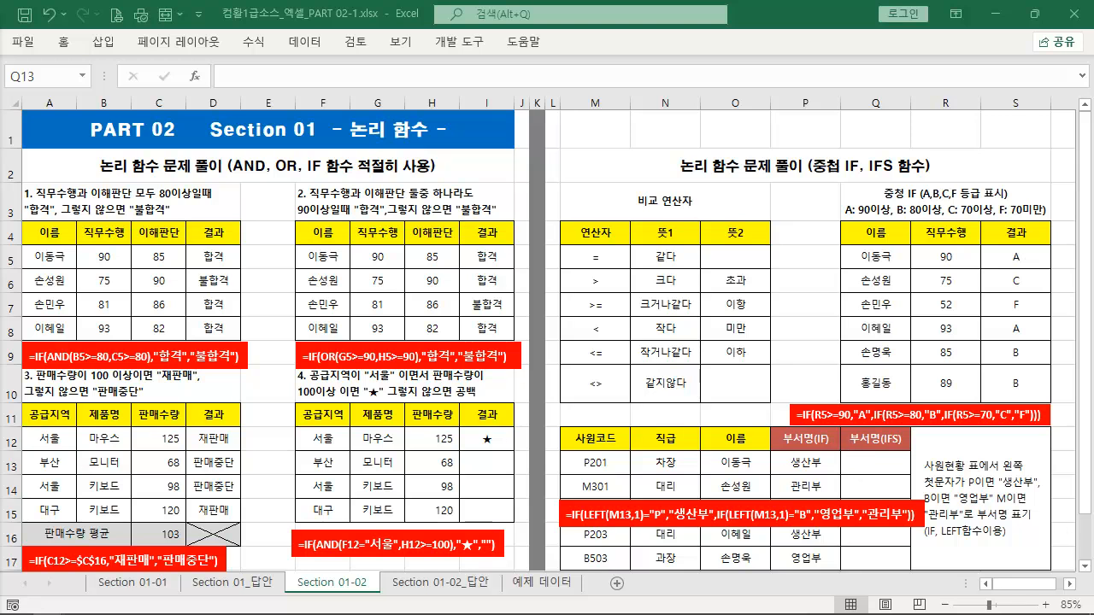
pyautogui.click(855, 466)
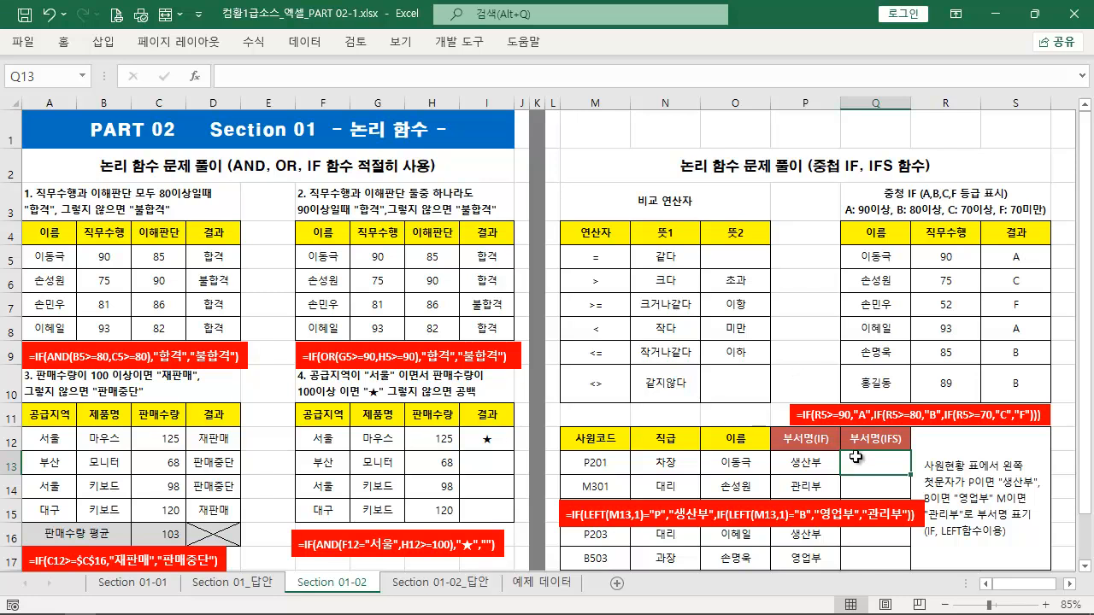
pyautogui.moveTo(842, 451)
pyautogui.mouseDown()
pyautogui.moveTo(868, 473)
pyautogui.moveTo(912, 472)
pyautogui.mouseUp()
pyautogui.press('Escape')
pyautogui.write('=IFS')
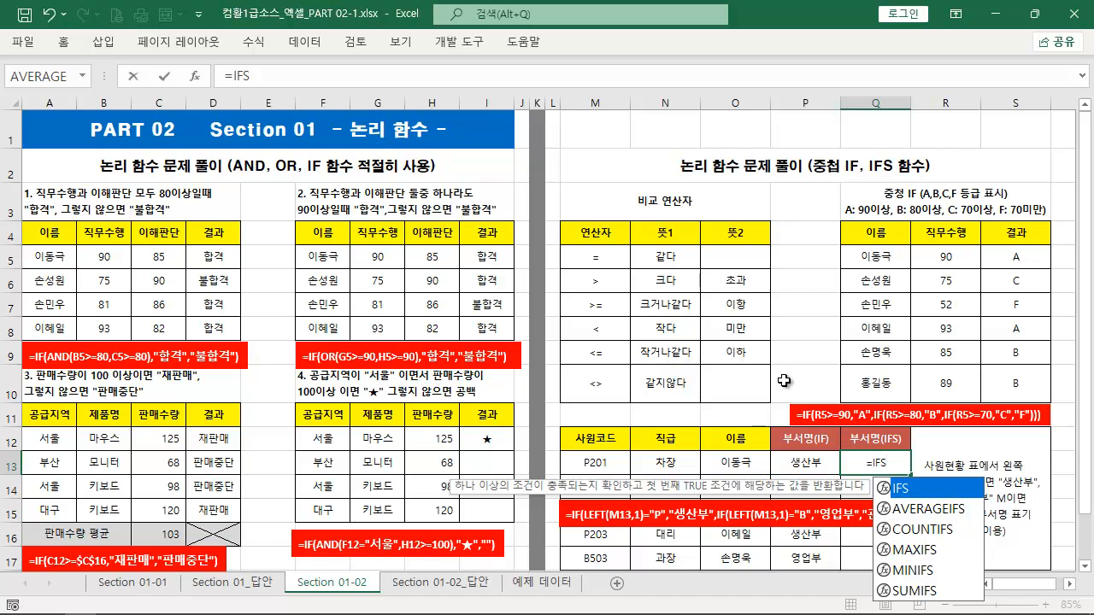
pyautogui.write('(')
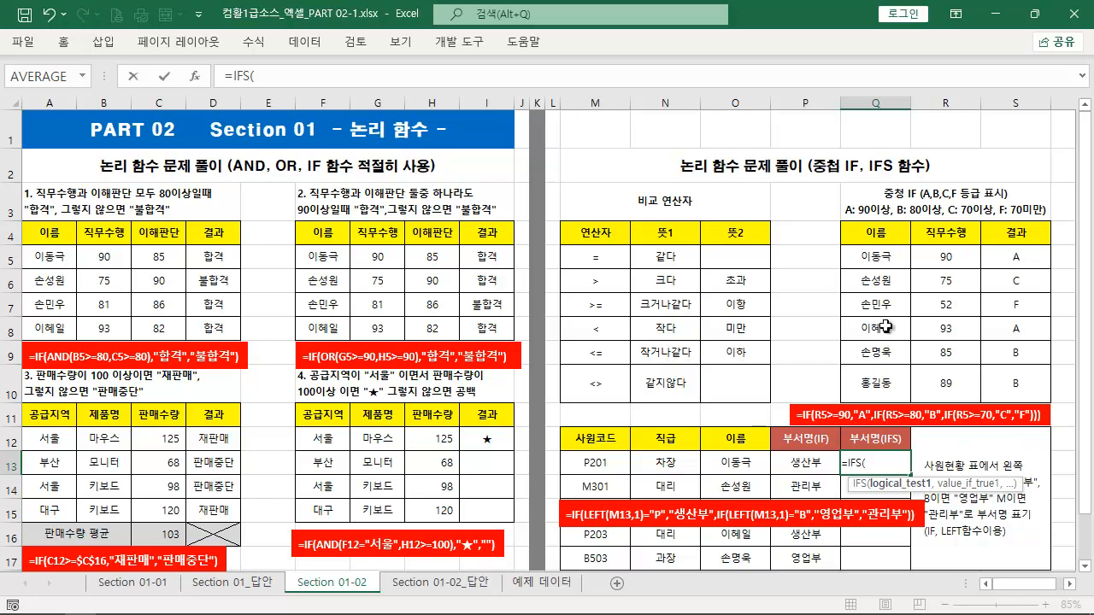
pyautogui.write('LEFT(')
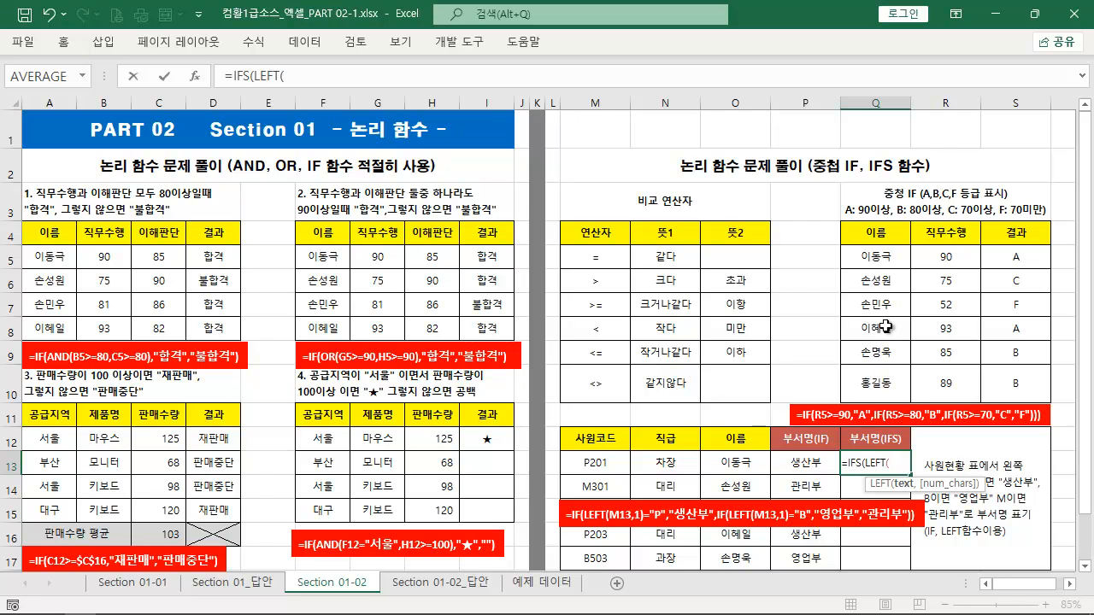
pyautogui.click(597, 462)
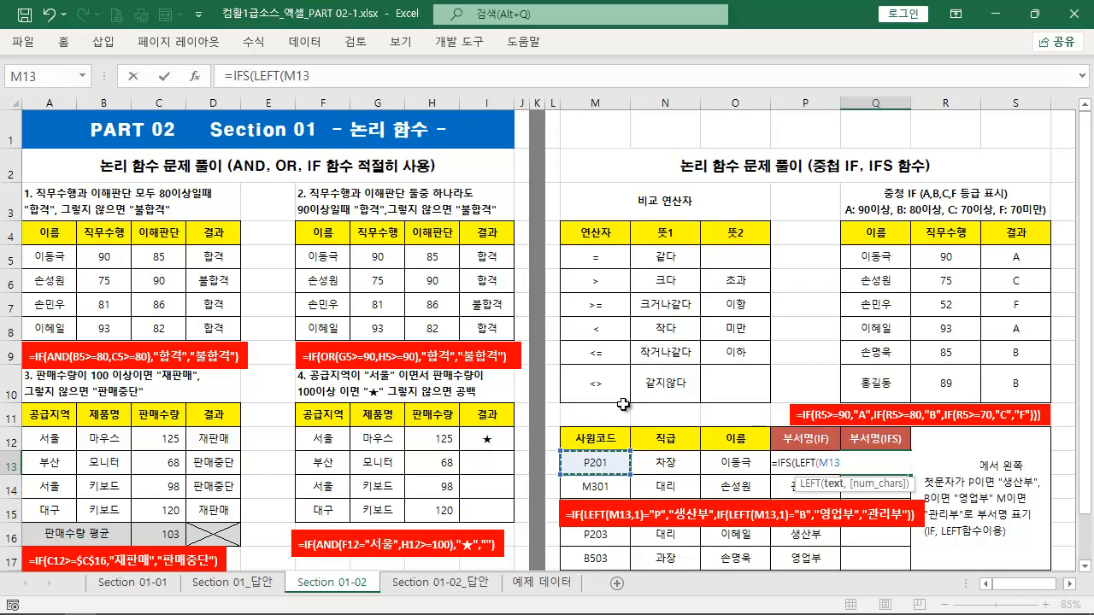
pyautogui.write(',1')
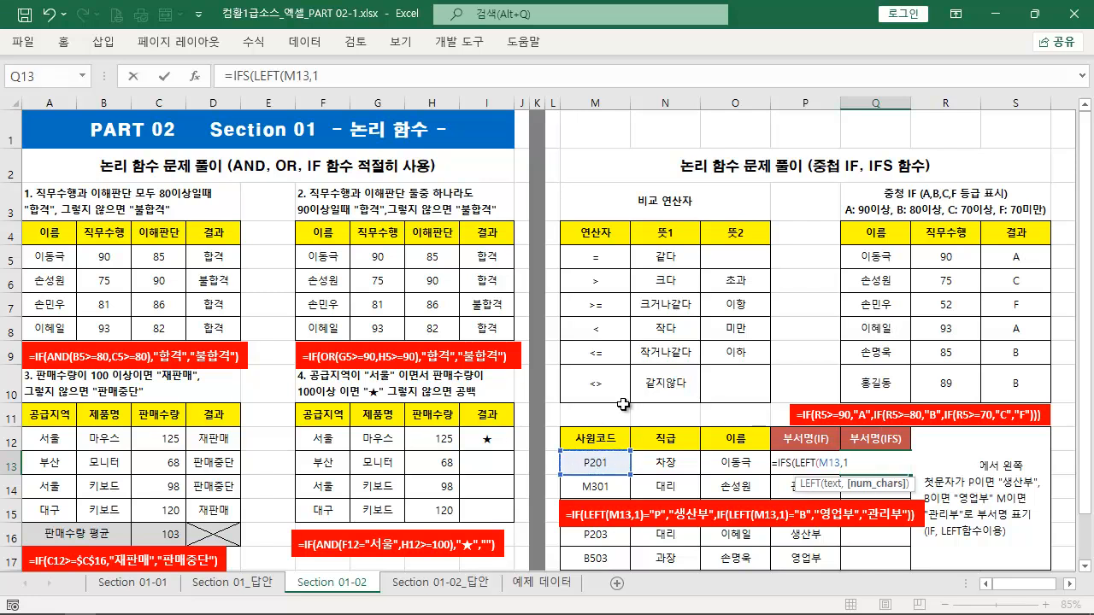
# - Complete the first IFS test in Q13 with ="P" and enter "생산부" as its value
pyautogui.write(')=')
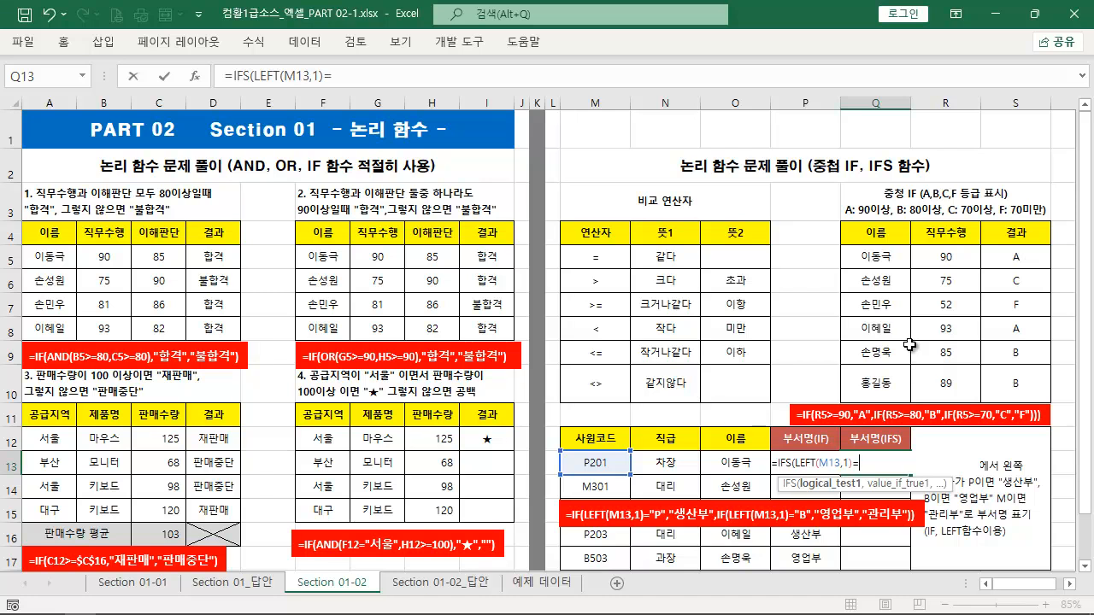
pyautogui.write('P')
pyautogui.write(',')
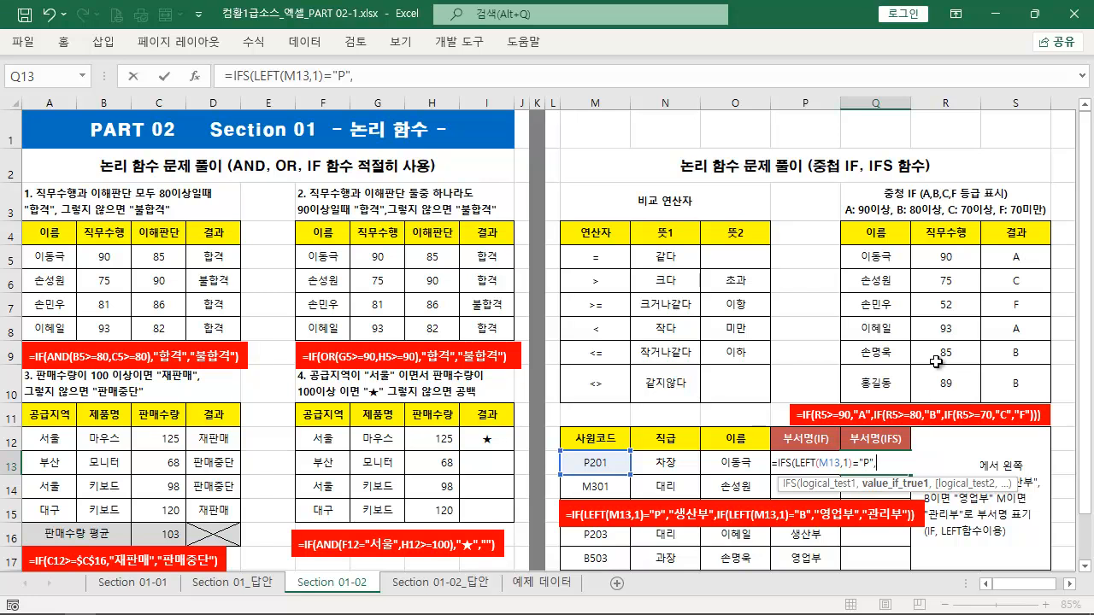
pyautogui.write('생산ㅂ')
pyautogui.write('",')
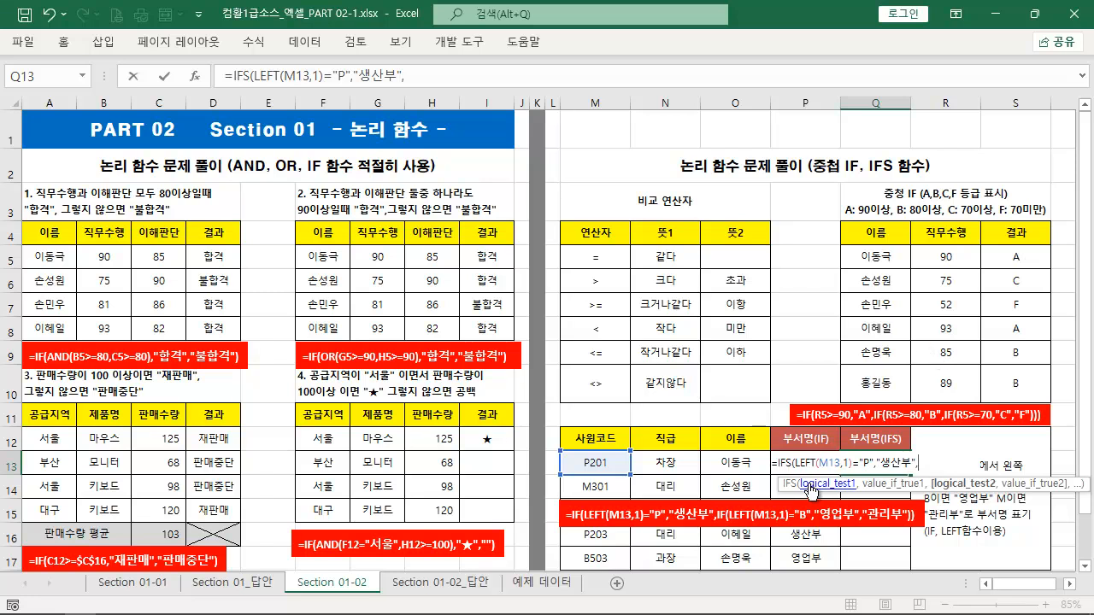
# - Append a copy of LEFT(M13,1)="P","생산부" as the second test and value of the Q13 IFS formula
pyautogui.moveTo(775, 454)
pyautogui.mouseDown()
pyautogui.moveTo(921, 471)
pyautogui.moveTo(955, 434)
pyautogui.mouseUp()
pyautogui.press('Escape')
pyautogui.moveTo(795, 467); pyautogui.dragTo(913, 462)
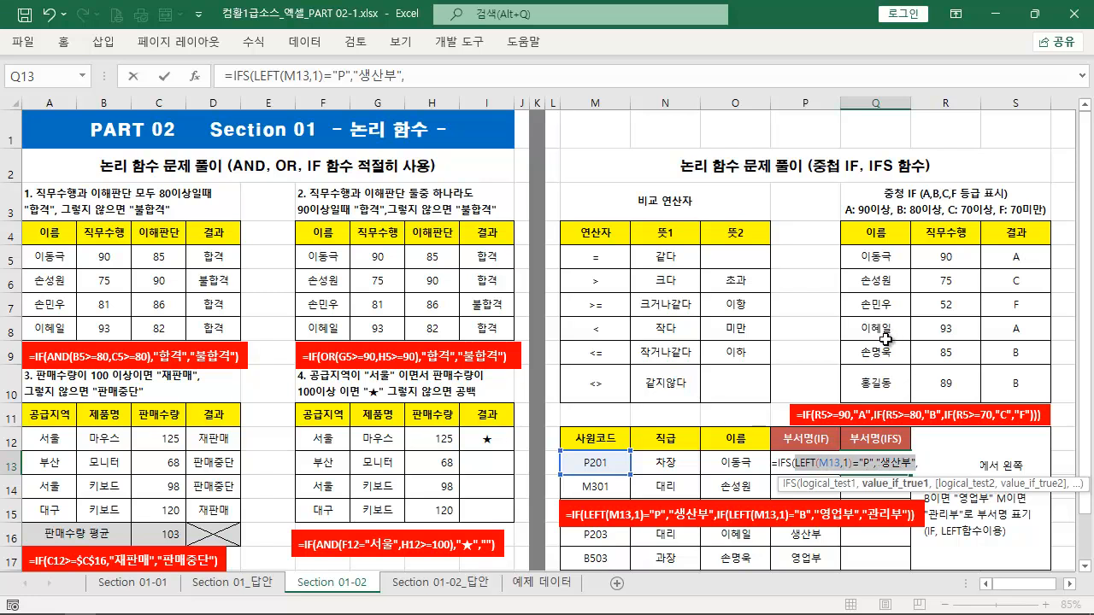
pyautogui.hotkey('ctrl', 'c')
pyautogui.press('End')
pyautogui.hotkey('ctrl', 'v')
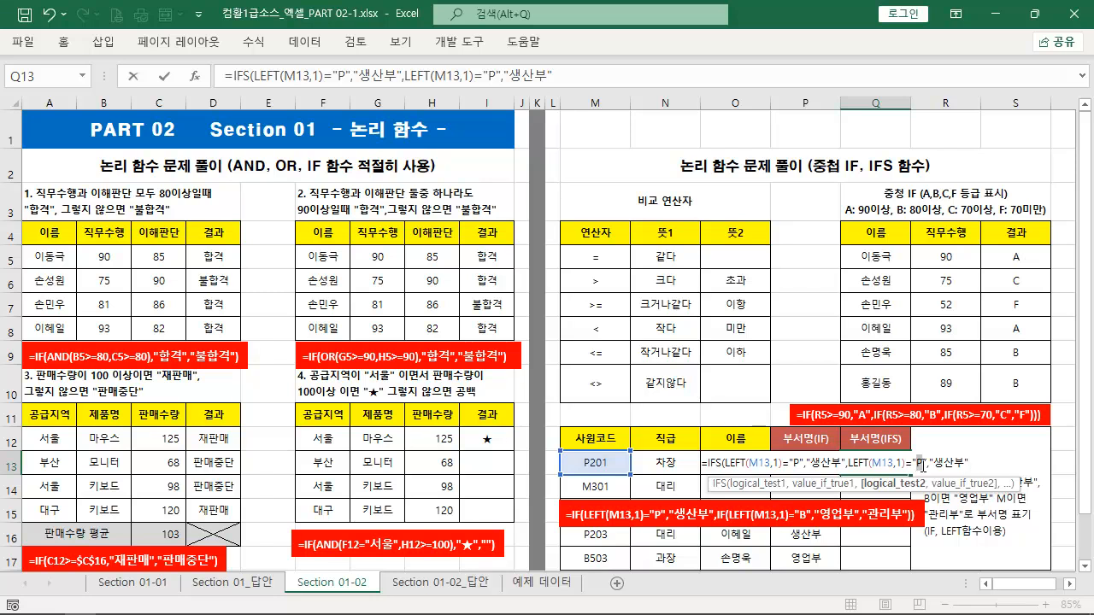
# - Change the second IFS pair in Q13 to test for "B" and return "영업부"
pyautogui.write('ㅠ')
pyautogui.press('BackSpace')
pyautogui.write('B')
pyautogui.press('Right')
pyautogui.press('Right')
pyautogui.hotkey('shift', 'Right')
pyautogui.hotkey('shift', 'Right')
pyautogui.hotkey('shift', 'Right')
pyautogui.hotkey('shift', 'Right')
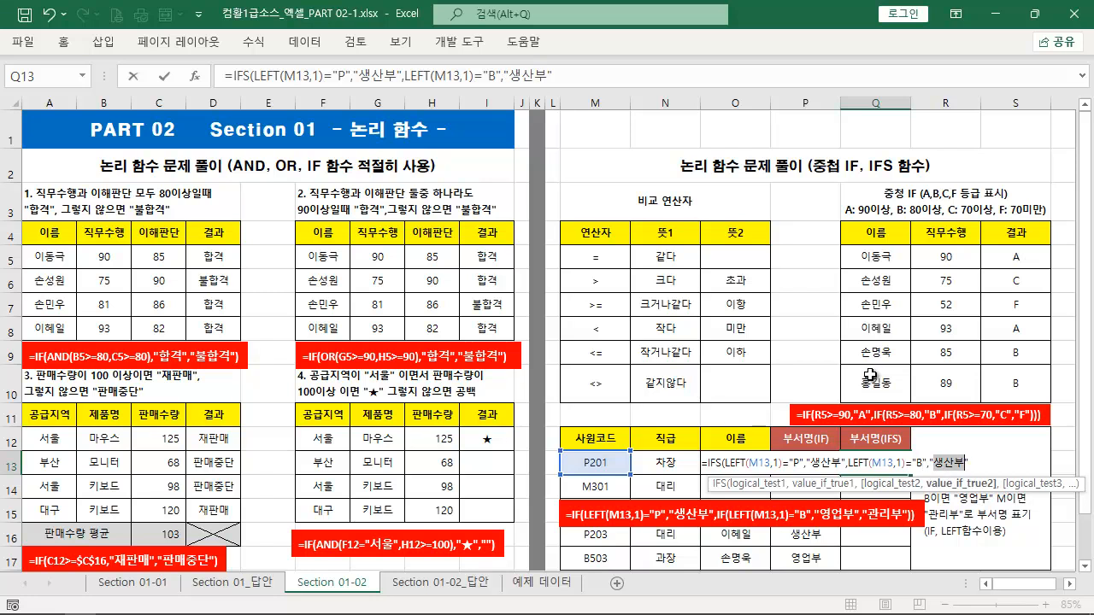
pyautogui.write('여')
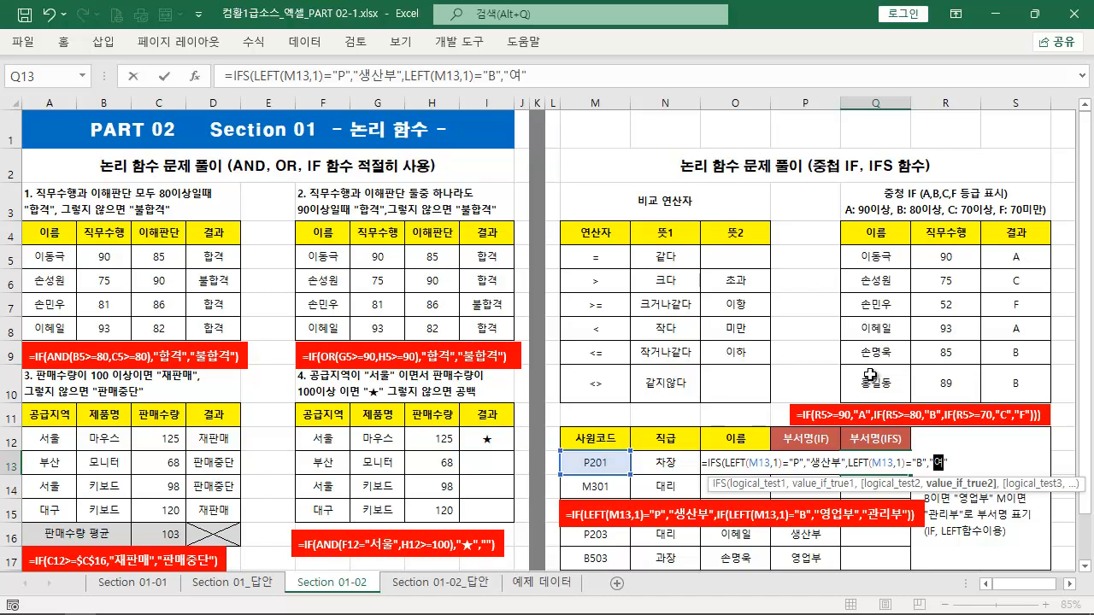
pyautogui.write('업부')
# - Add a third IFS pair, LEFT(M13,1)="M" returning "관리부", and close the Q13 formula
pyautogui.write(',')
pyautogui.hotkey('ctrl', 'v')
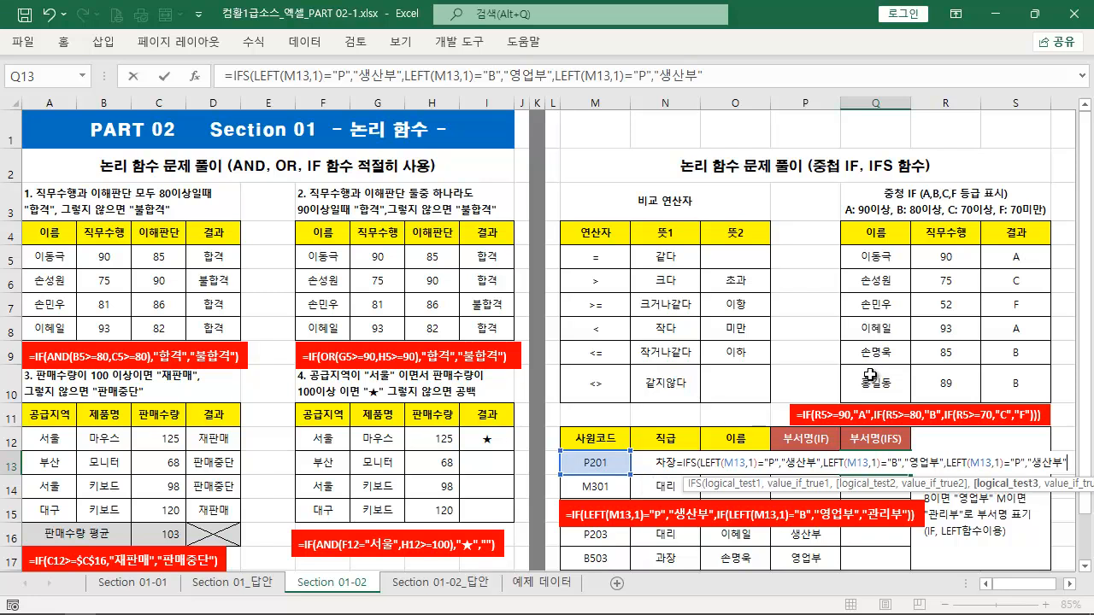
pyautogui.doubleClick(1014, 464)
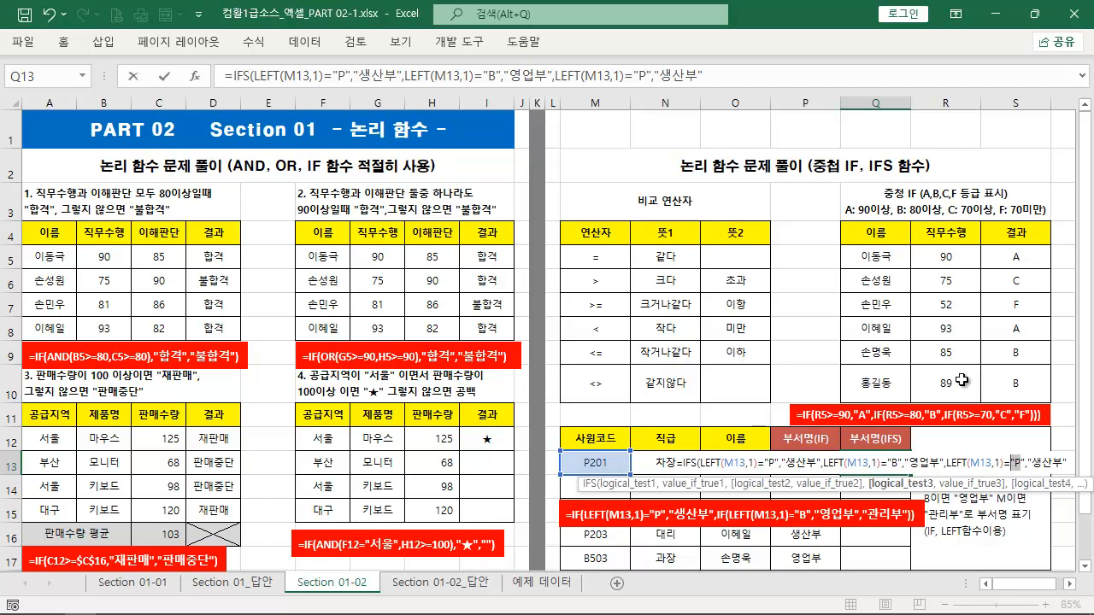
pyautogui.press('BackSpace')
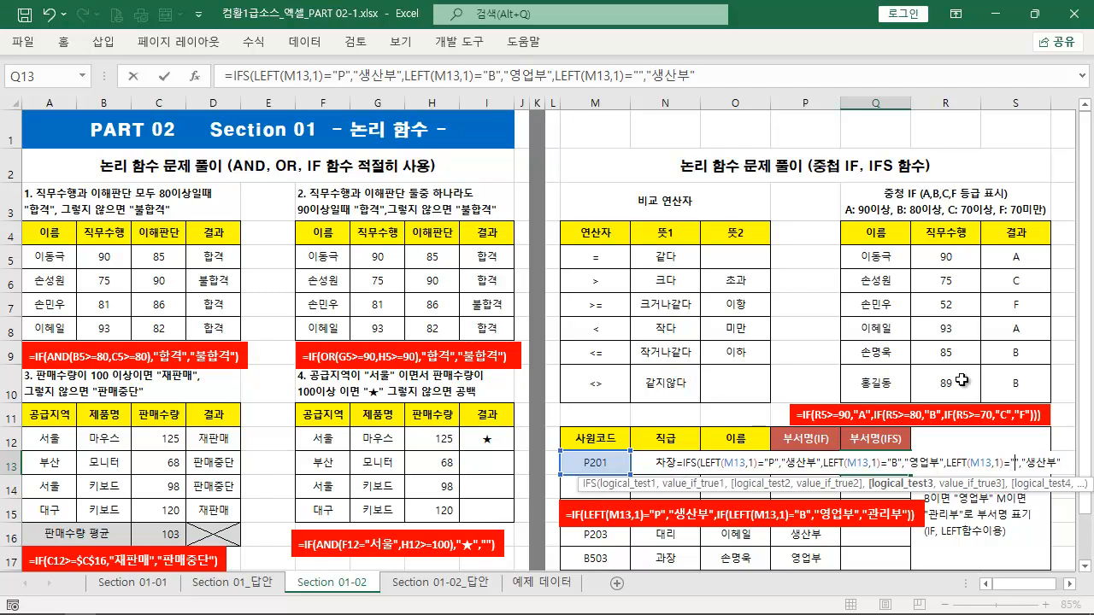
pyautogui.write('M')
pyautogui.press('Right')
pyautogui.hotkey('shift', 'Right')
pyautogui.hotkey('shift', 'Right')
pyautogui.write('ㄱ')
pyautogui.write('리')
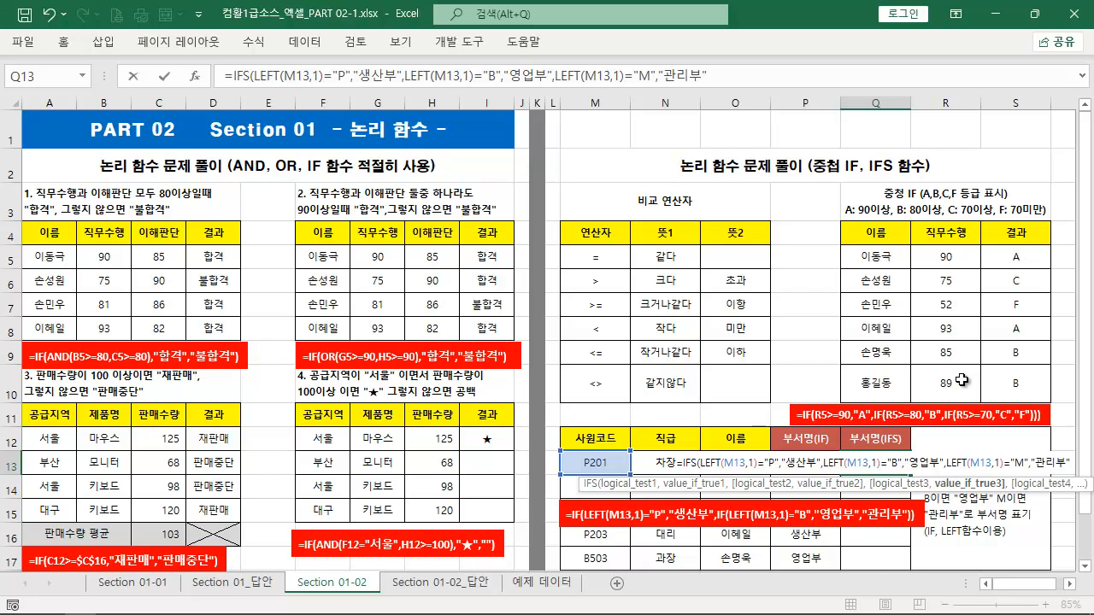
pyautogui.write(')')
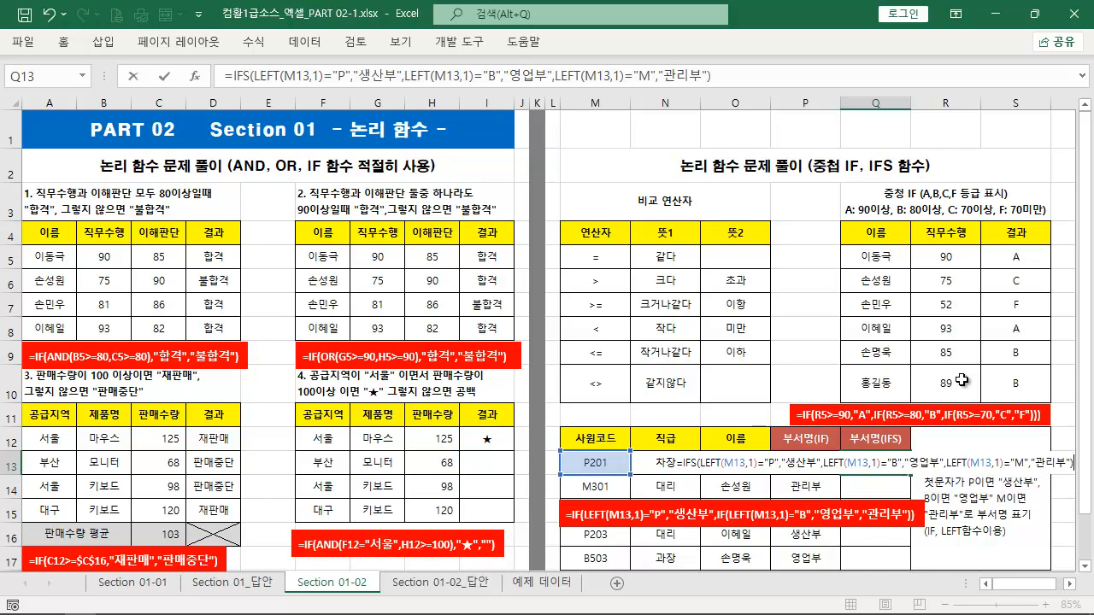
# - Enter the Q13 formula, fill it down the 부서명(IFS) column and compare it with the 부서명(IF) column
pyautogui.press('Return')
pyautogui.click(890, 457)
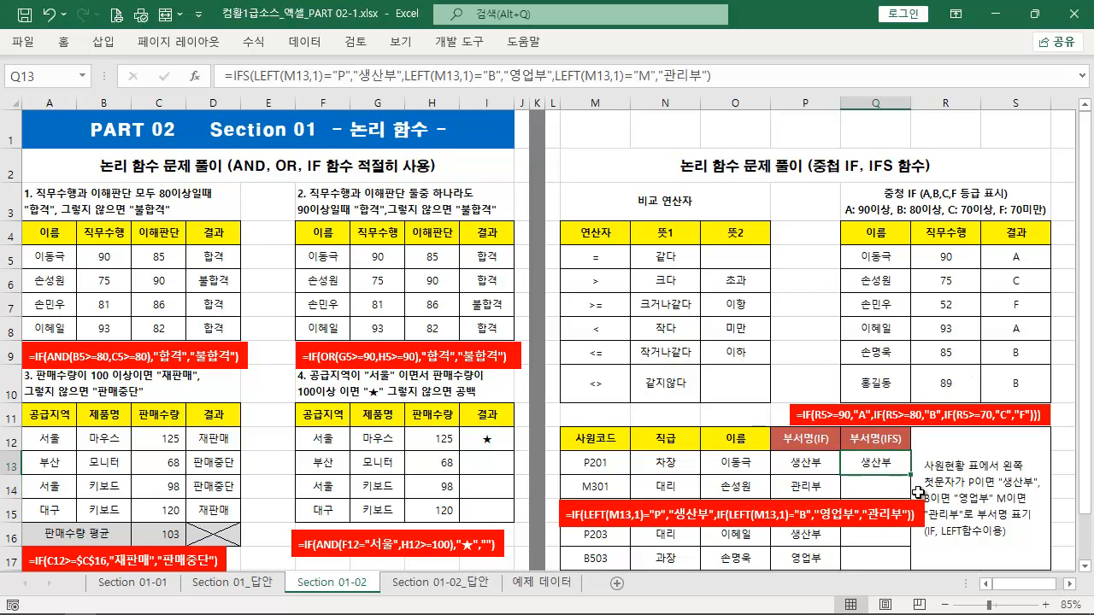
pyautogui.doubleClick(912, 475)
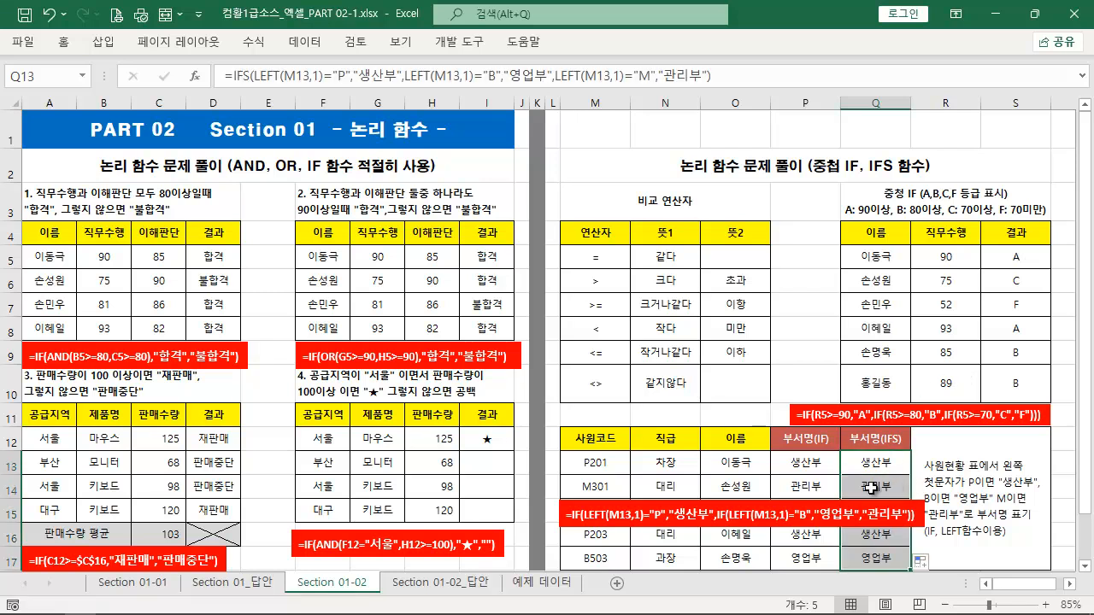
pyautogui.click(812, 490)
pyautogui.click(893, 486)
pyautogui.click(808, 463)
pyautogui.click(881, 464)
# - Duplicate the department IF text box below the original and replace the copy's text with the Q13 IFS formula
pyautogui.click(746, 79)
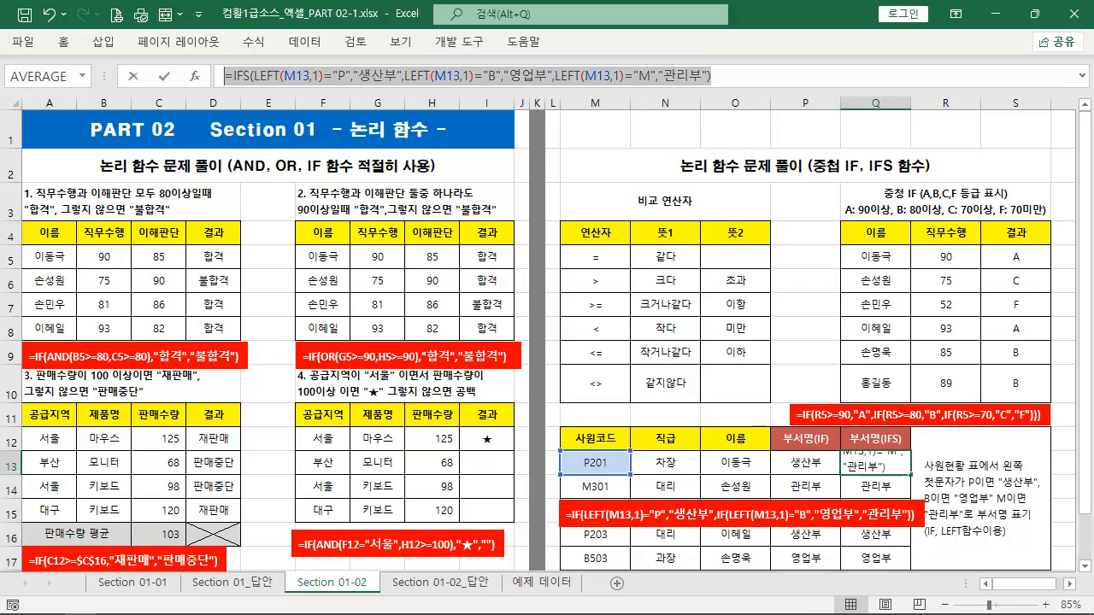
pyautogui.press('Escape')
pyautogui.click(672, 508)
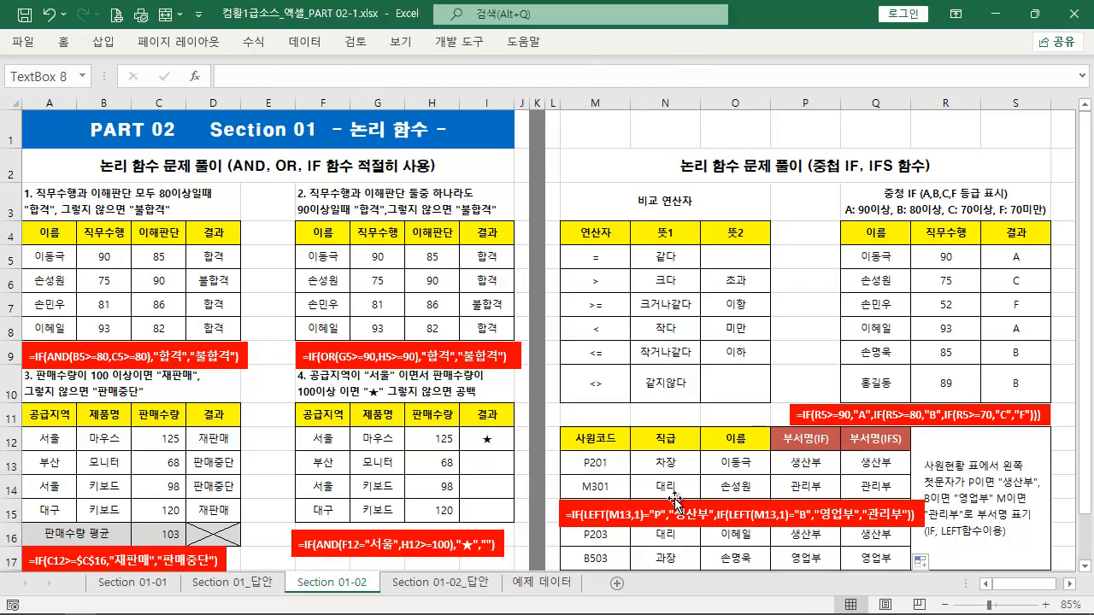
pyautogui.moveTo(675, 499)
pyautogui.mouseDown()
pyautogui.moveTo(675, 476)
pyautogui.moveTo(676, 512)
pyautogui.mouseUp()
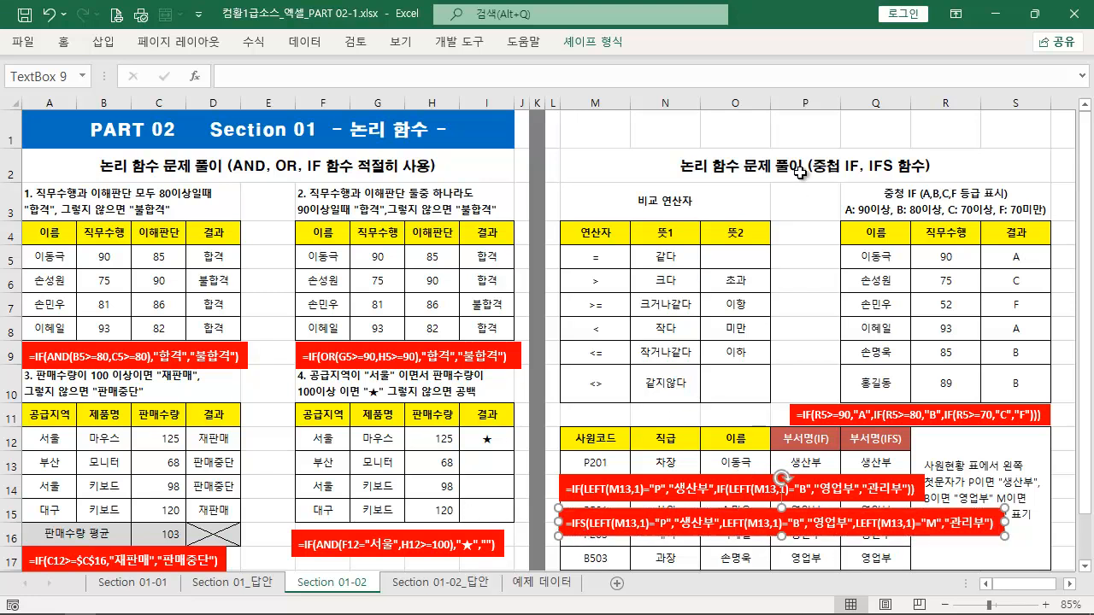
# - Replace the third condition LEFT(M13,1)="M" in the Q13 IFS formula with TRUE and enter the formula
pyautogui.click(742, 127)
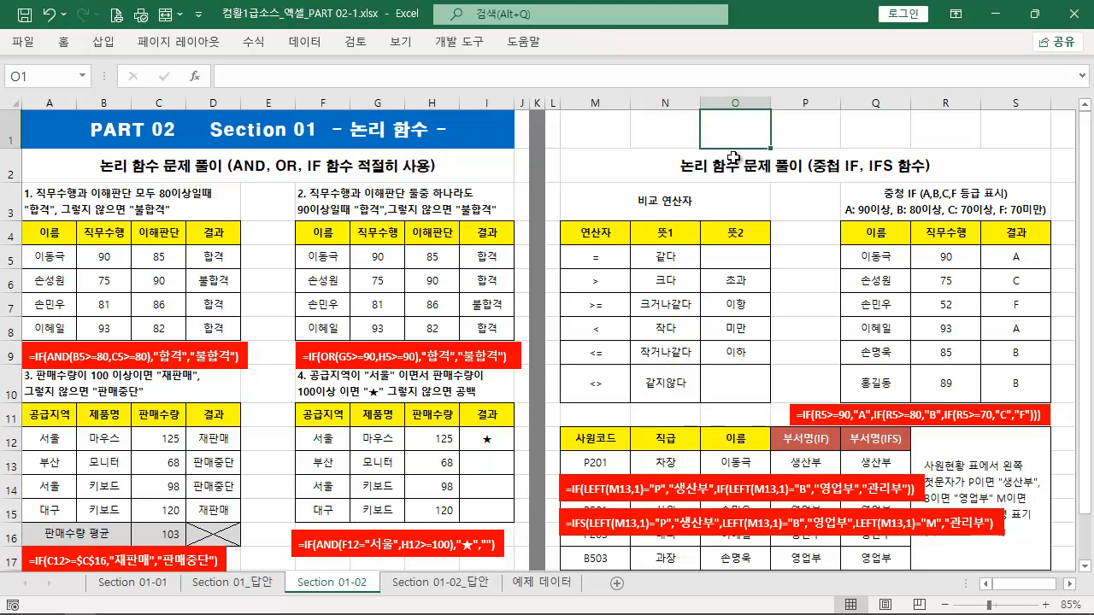
pyautogui.doubleClick(889, 462)
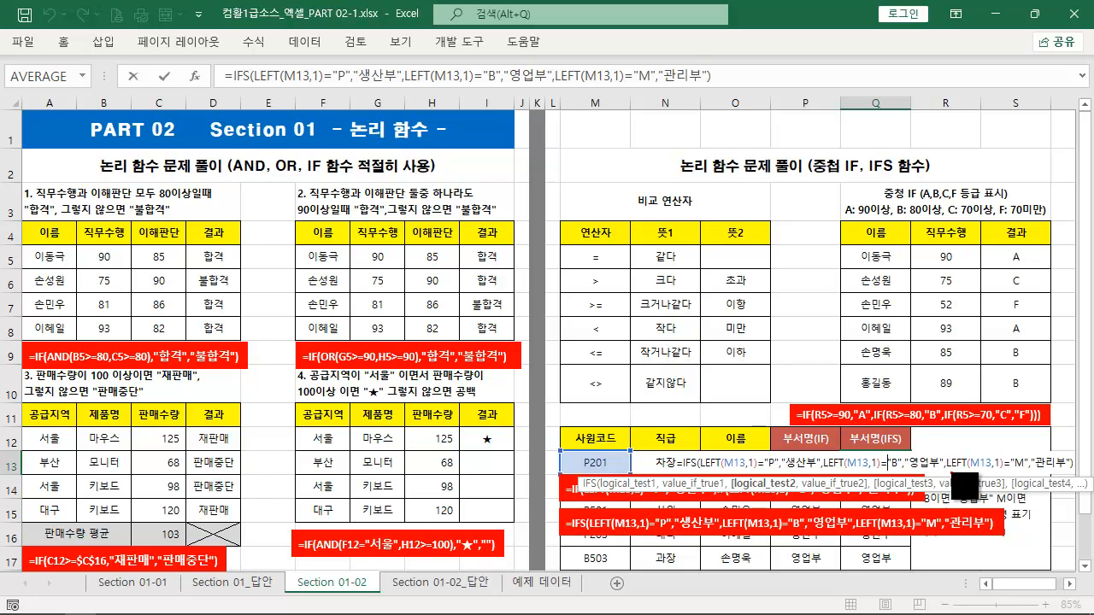
pyautogui.moveTo(943, 470); pyautogui.dragTo(1004, 470)
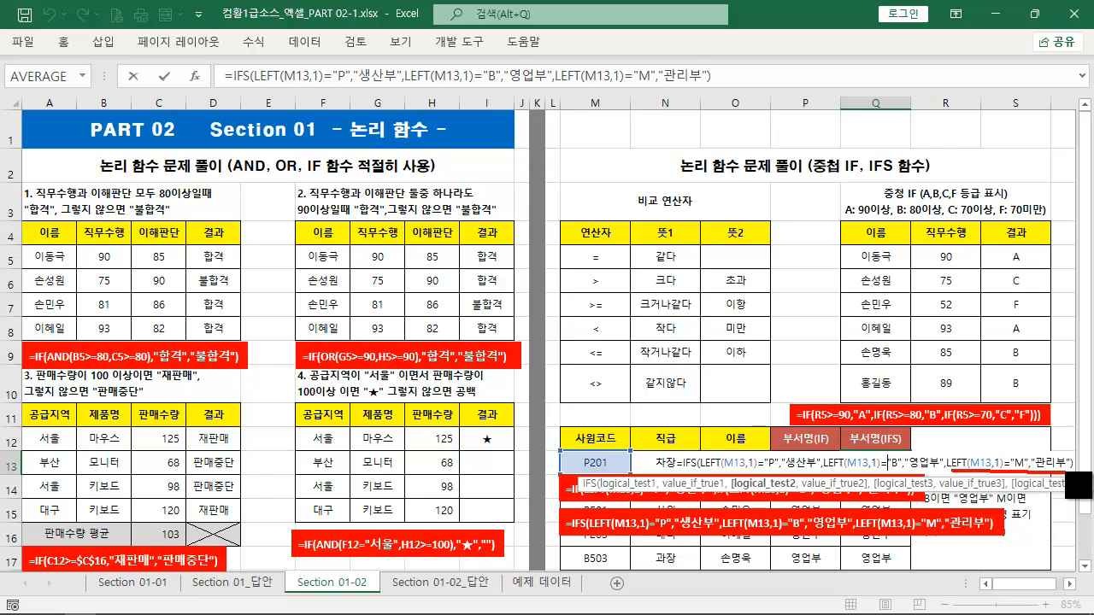
pyautogui.press('Escape')
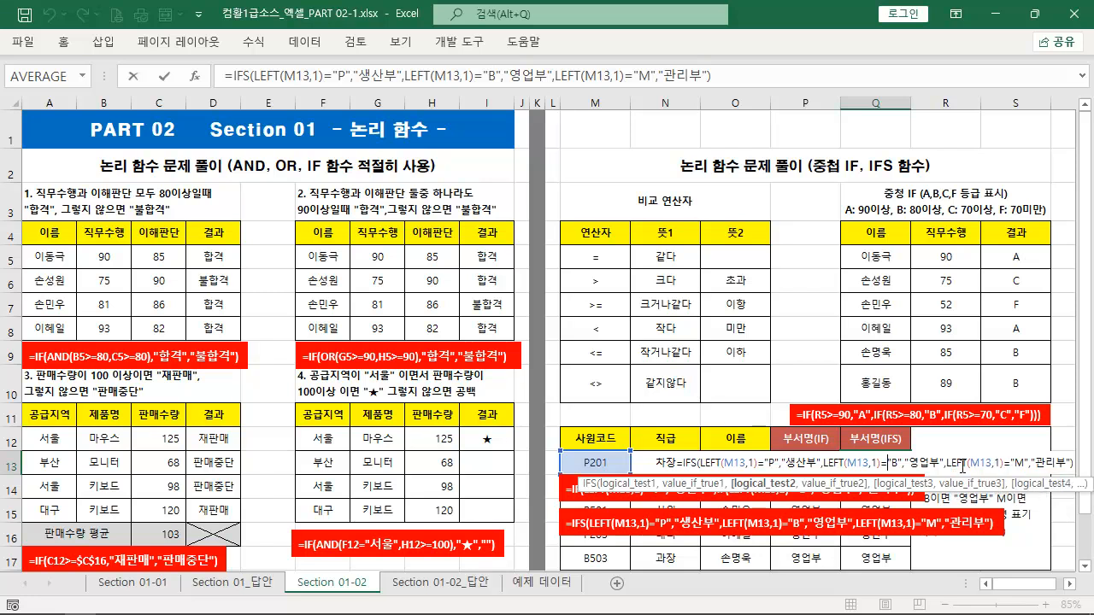
pyautogui.moveTo(948, 464); pyautogui.dragTo(1030, 463)
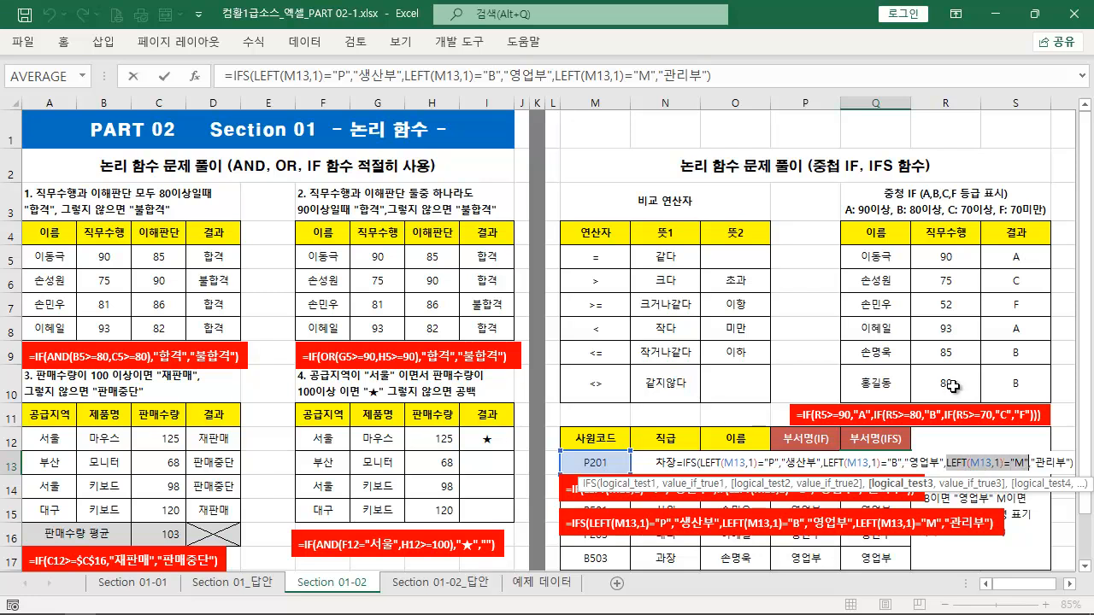
pyautogui.write('TR')
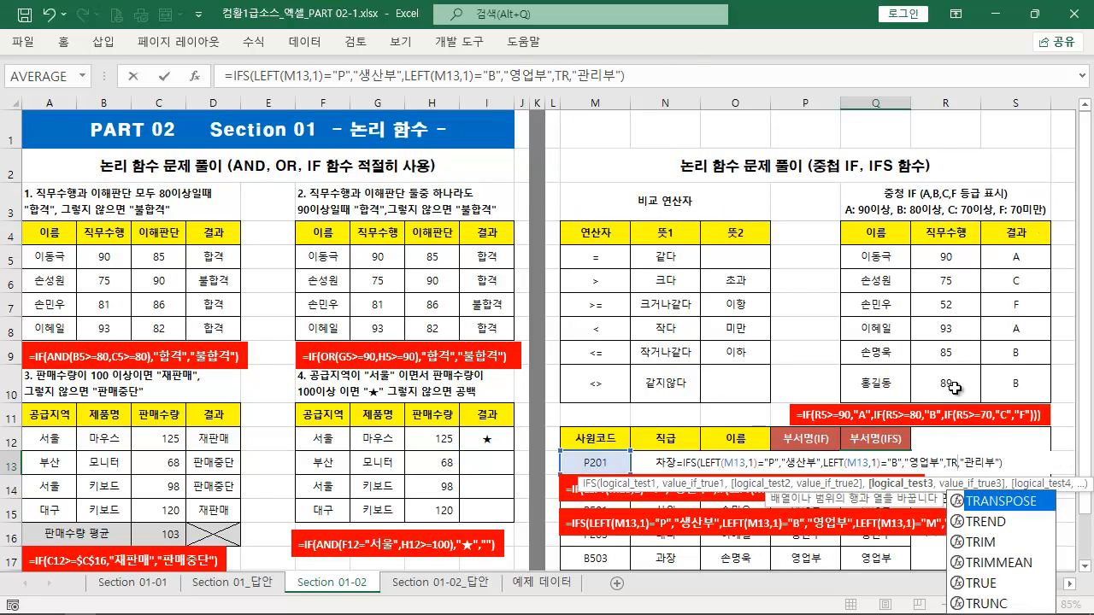
pyautogui.write('UE')
pyautogui.press('Tab')
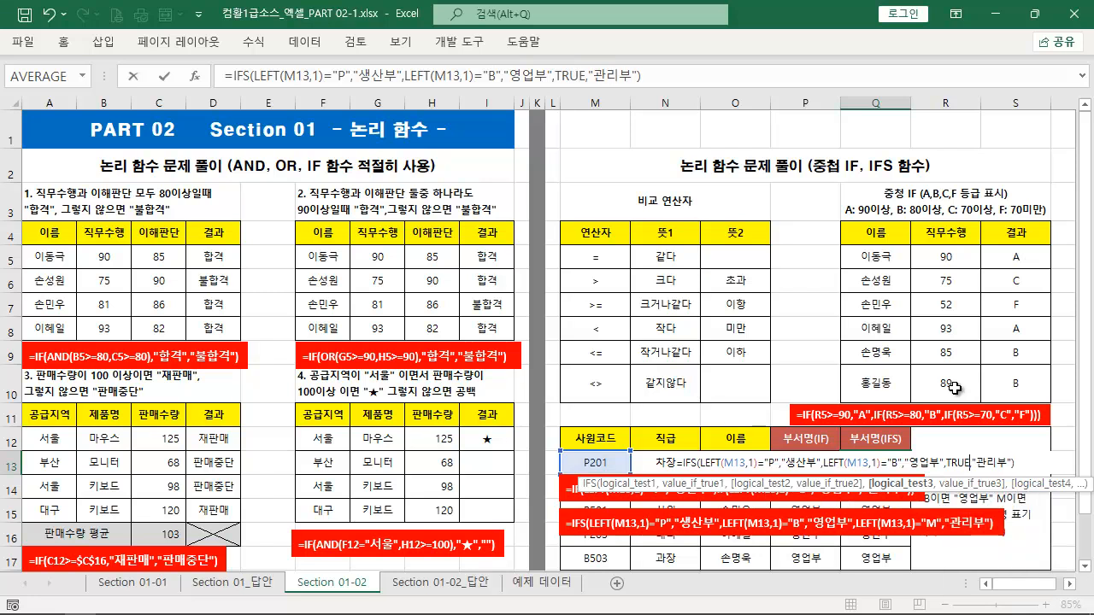
pyautogui.press('Return')
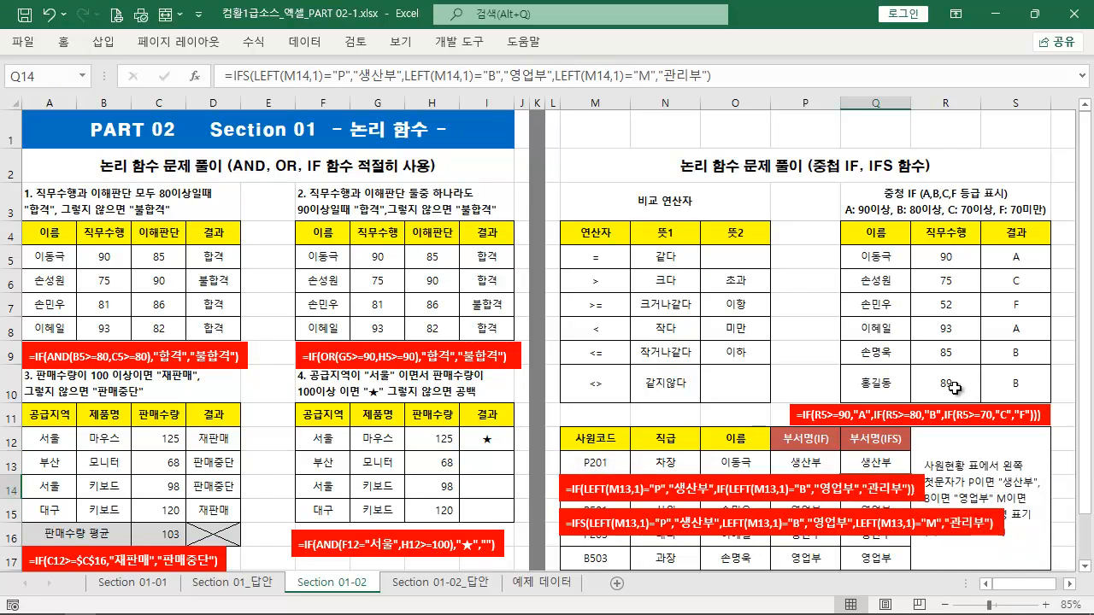
# - Shift the department IF text box slightly down to clear Q13 and fill the Q13 formula down the 부서명(IFS) column
pyautogui.click(892, 468)
pyautogui.click(894, 475)
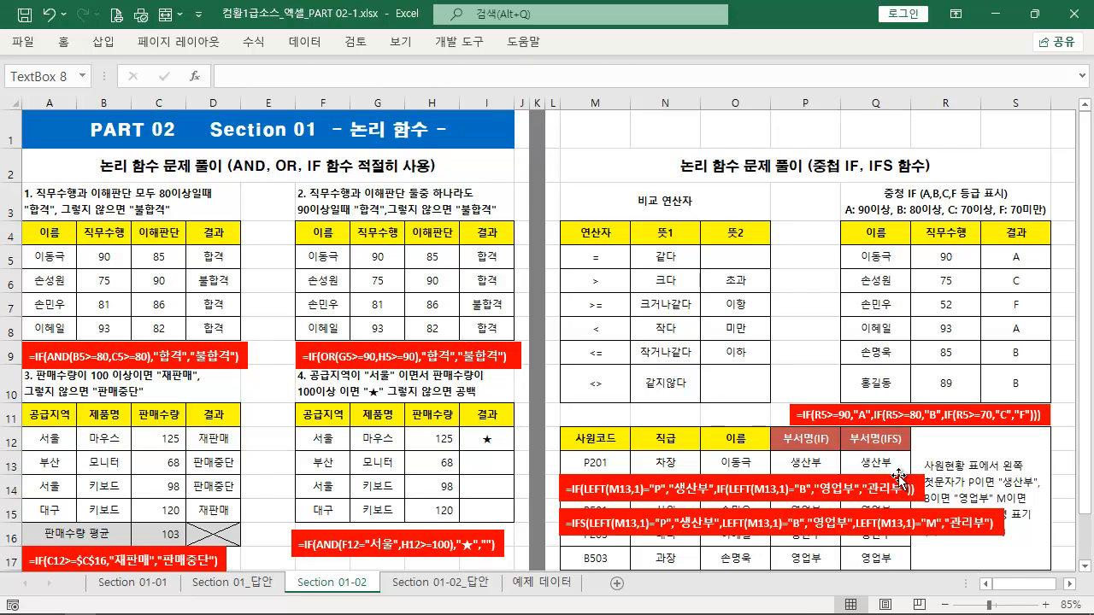
pyautogui.moveTo(894, 475); pyautogui.dragTo(908, 566)
pyautogui.click(902, 468)
pyautogui.click(882, 468)
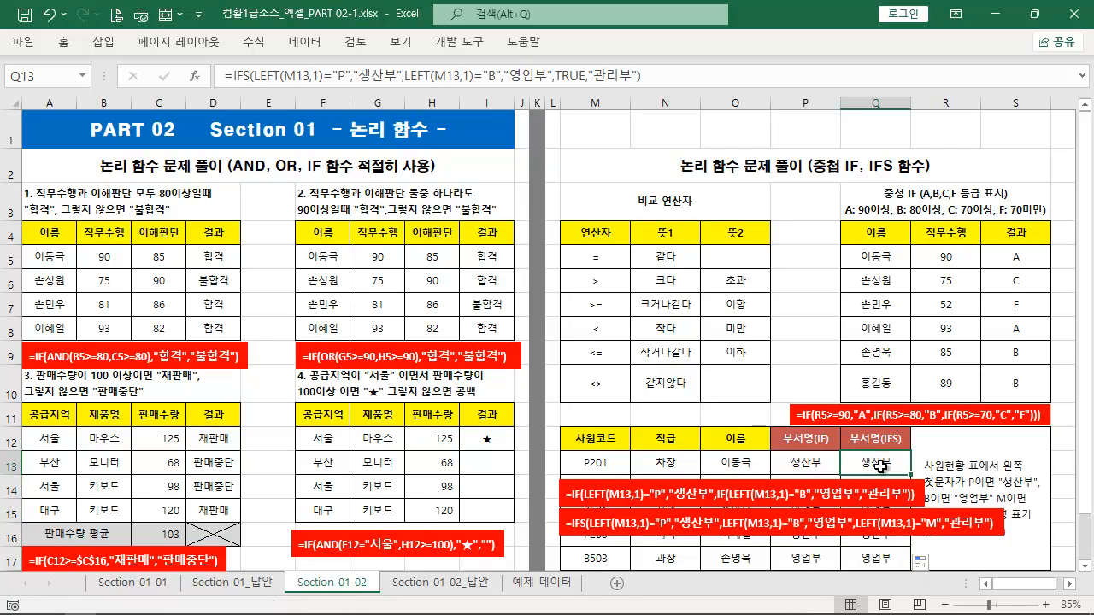
# - Duplicate the department IF text box, replace the copy's text with the Q13 IFS formula using TRUE, and place it in row 1 above the 중첩 IF, IFS title
pyautogui.moveTo(665, 77); pyautogui.dragTo(220, 77)
pyautogui.hotkey('ctrl', 'c')
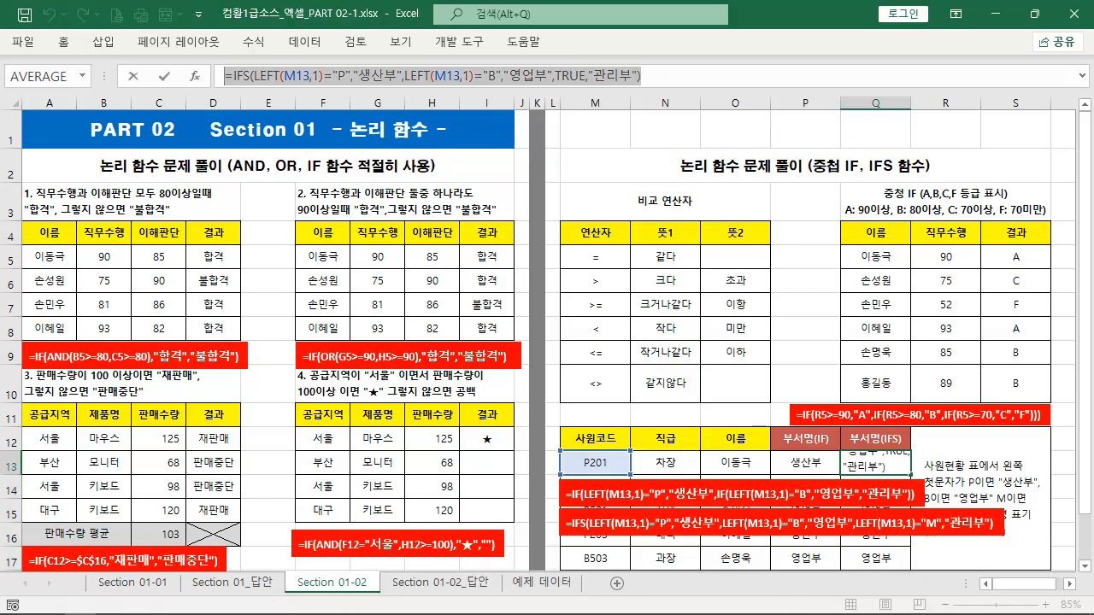
pyautogui.press('Escape')
pyautogui.click(765, 483)
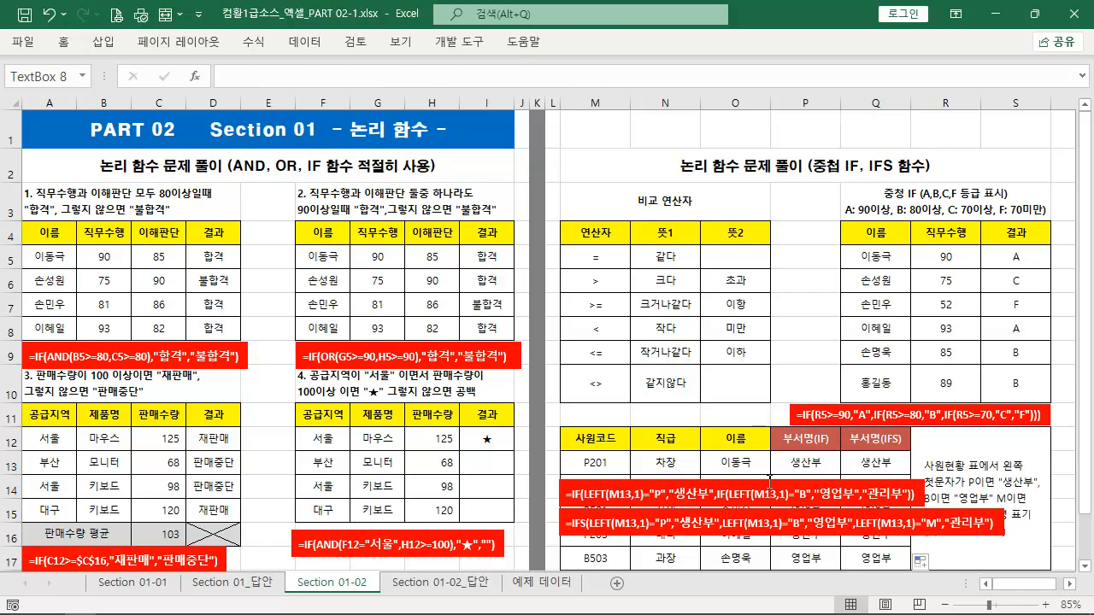
pyautogui.moveTo(763, 479)
pyautogui.mouseDown()
pyautogui.moveTo(761, 449)
pyautogui.moveTo(762, 460)
pyautogui.mouseUp()
pyautogui.moveTo(913, 467); pyautogui.dragTo(407, 453)
pyautogui.hotkey('ctrl', 'v')
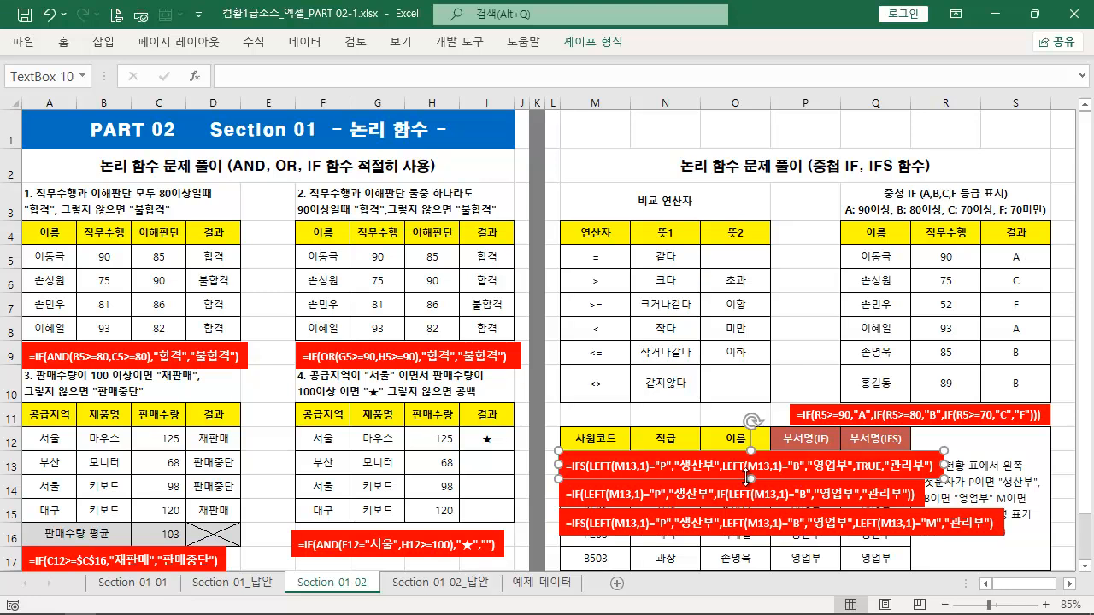
pyautogui.moveTo(719, 450); pyautogui.dragTo(710, 90)
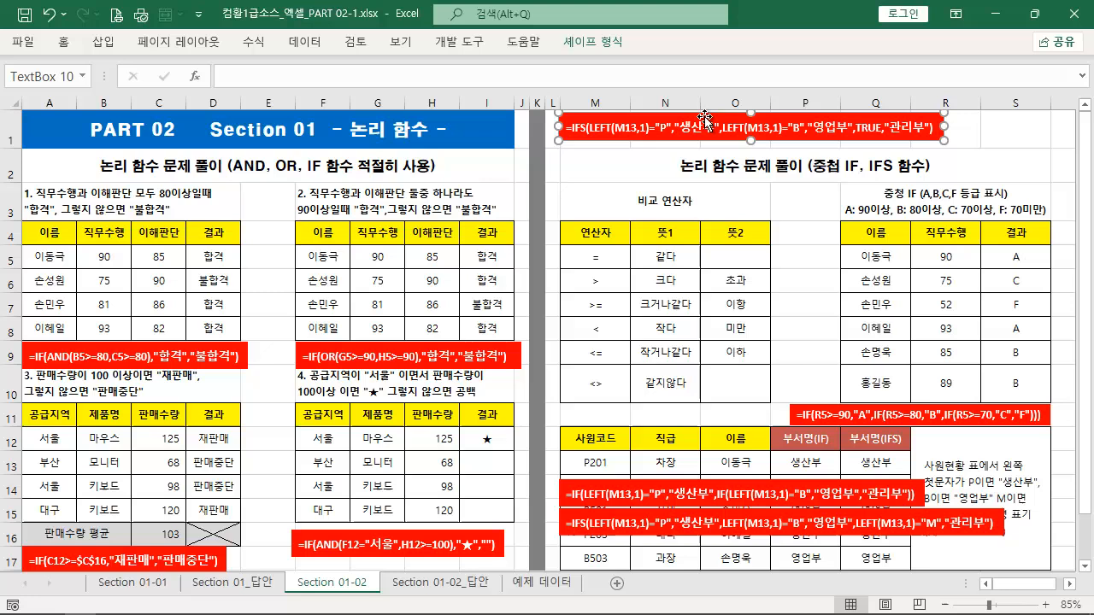
pyautogui.click(1018, 137)
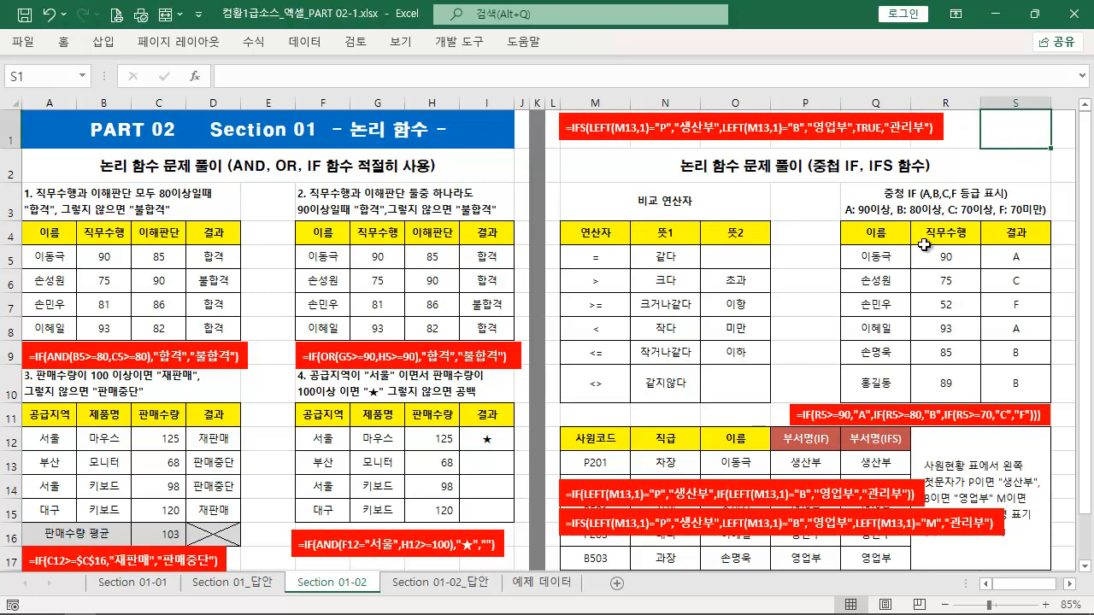